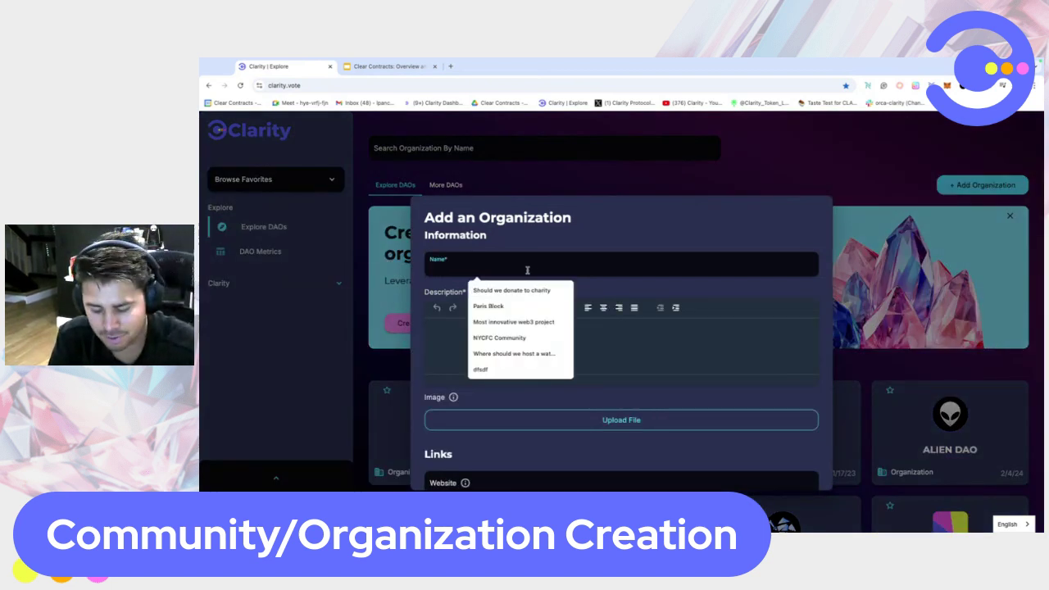
# - Name the new organization "Tutorial Org" and describe it as "This is a organization for the Tutorial"
pyautogui.write('Tutorial Org')
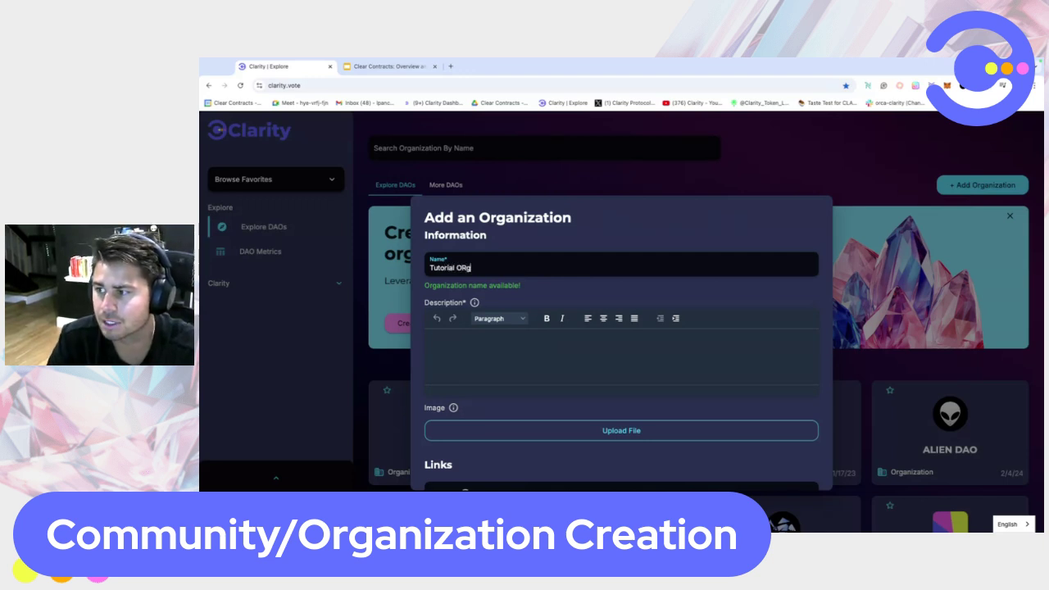
pyautogui.click(493, 341)
pyautogui.write('This is')
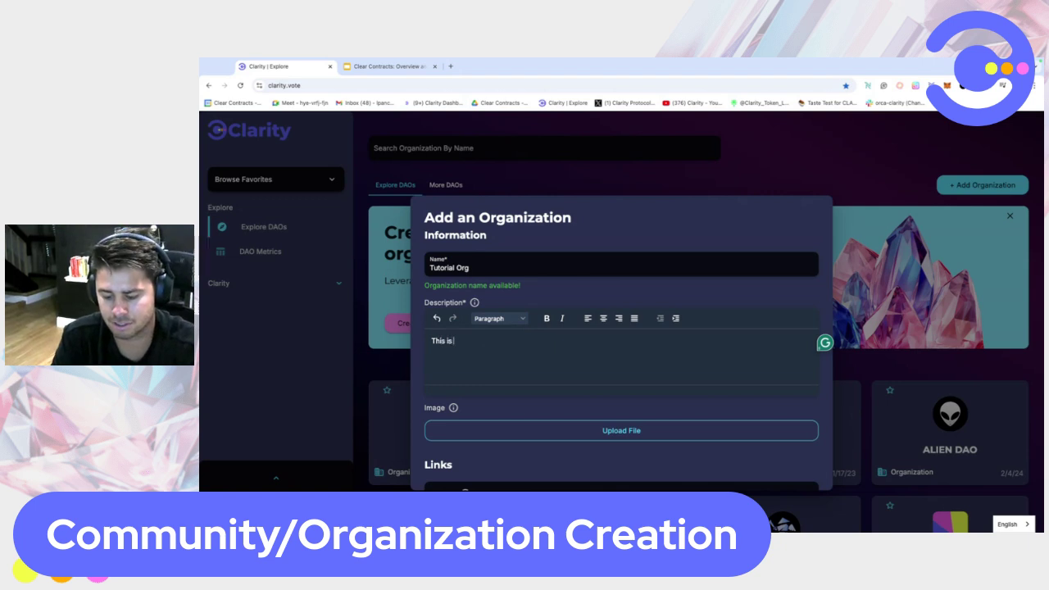
pyautogui.write(' a organization for the Tutorial')
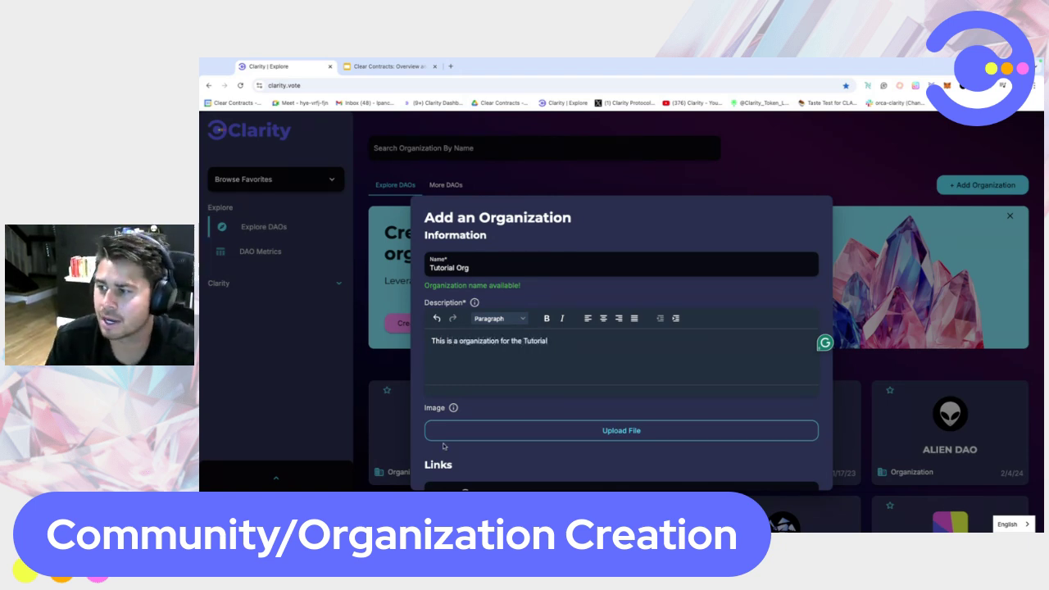
# - Upload 4.png from the Clarity Images folder as the organization's image
pyautogui.click(507, 436)
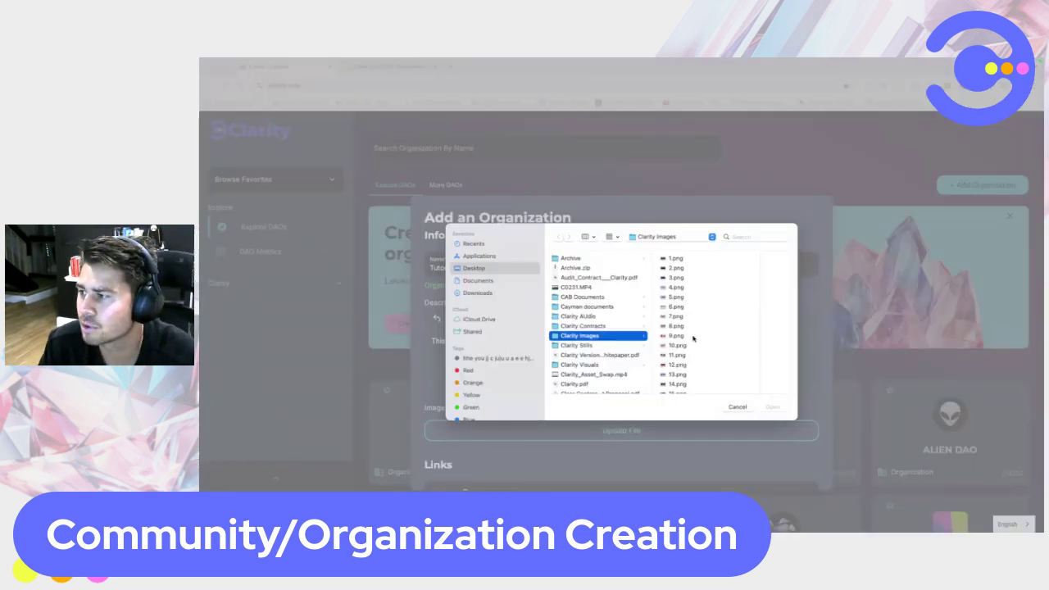
pyautogui.click(675, 306)
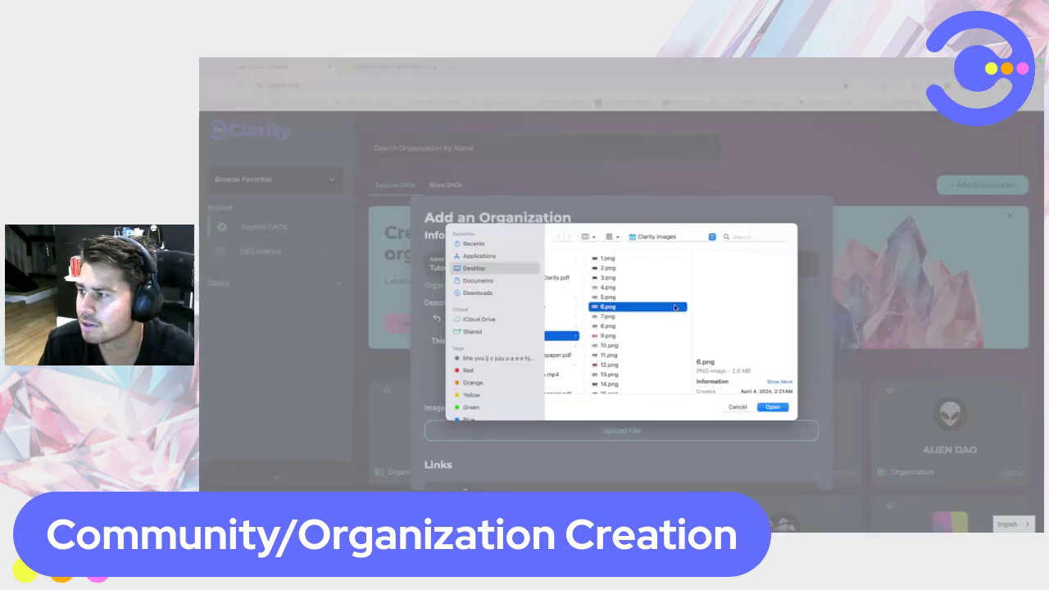
pyautogui.click(608, 296)
pyautogui.click(610, 287)
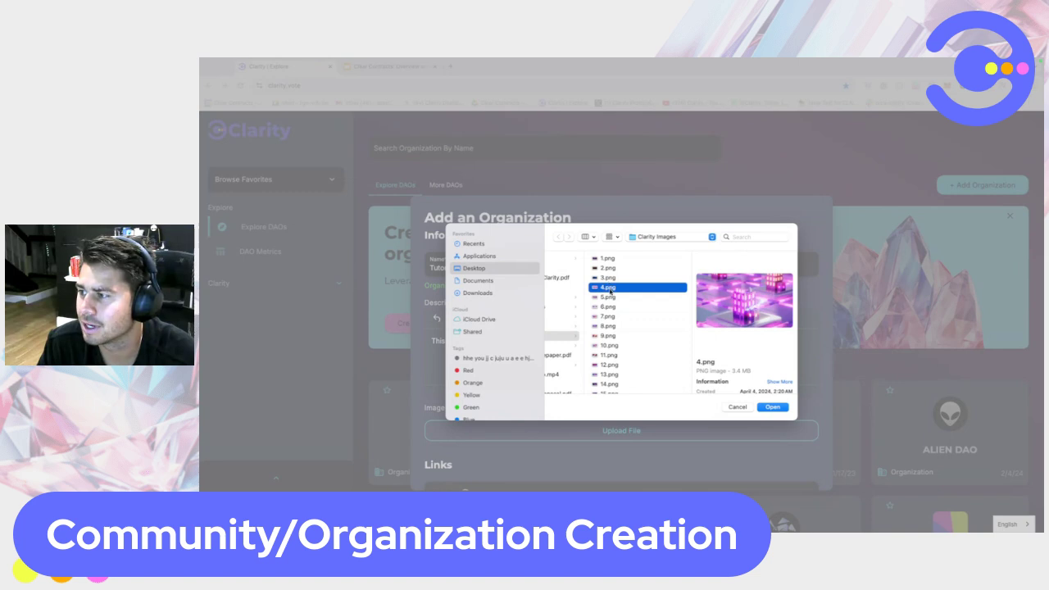
pyautogui.doubleClick(610, 291)
# - Save the new organization, leaving its website and social links blank
pyautogui.scroll(-3, 579, 377)
pyautogui.click(446, 295)
pyautogui.scroll(-1, 488, 315)
pyautogui.scroll(-3, 522, 373)
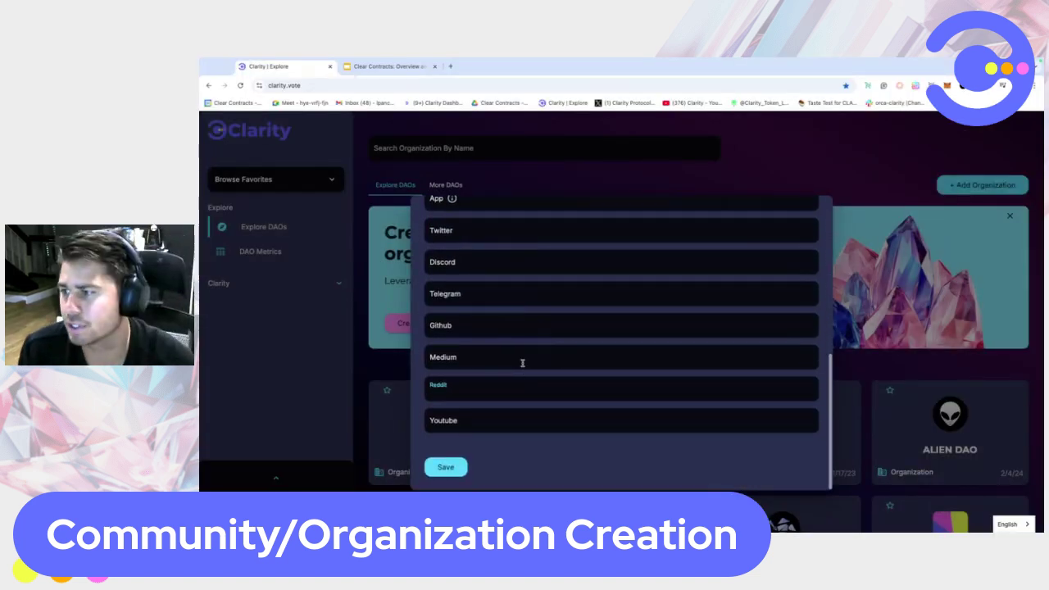
pyautogui.click(445, 468)
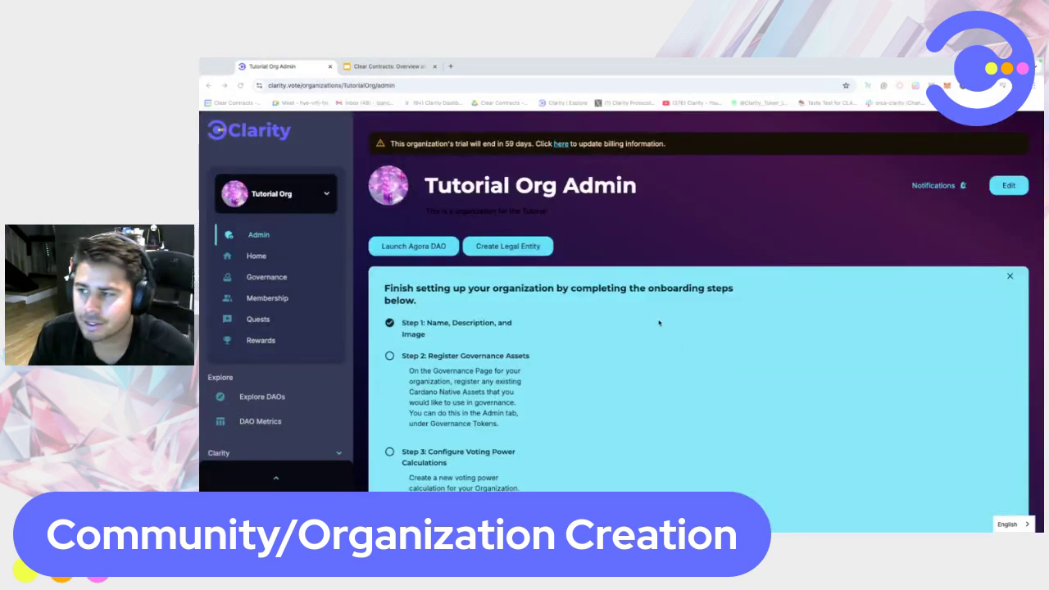
# - Look over the onboarding checklist and open the organization's governance settings
pyautogui.scroll(-1, 582, 303)
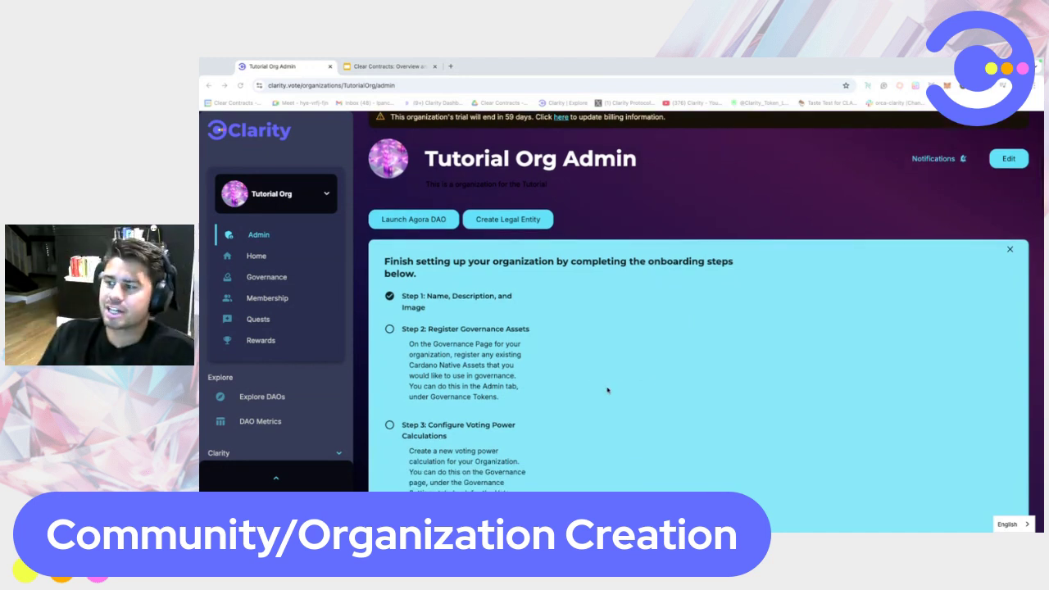
pyautogui.scroll(-3, 607, 390)
pyautogui.scroll(4, 604, 388)
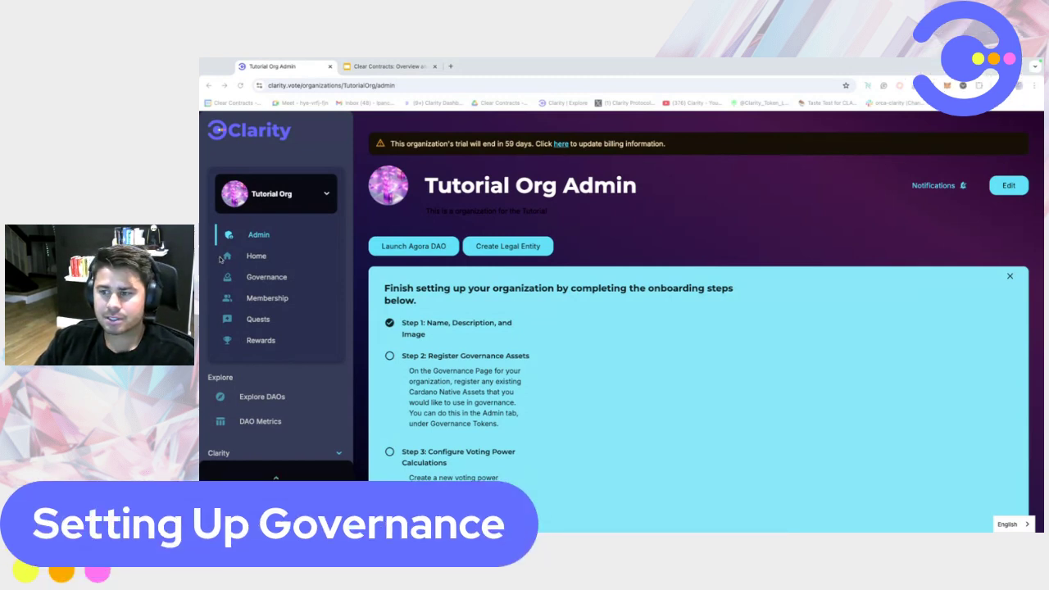
pyautogui.click(268, 279)
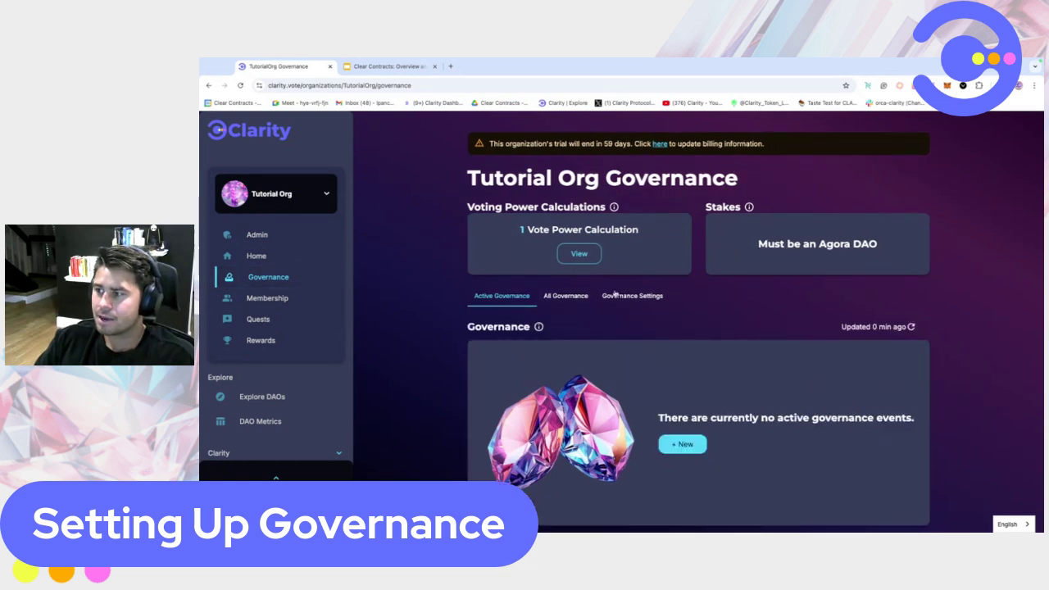
pyautogui.click(631, 296)
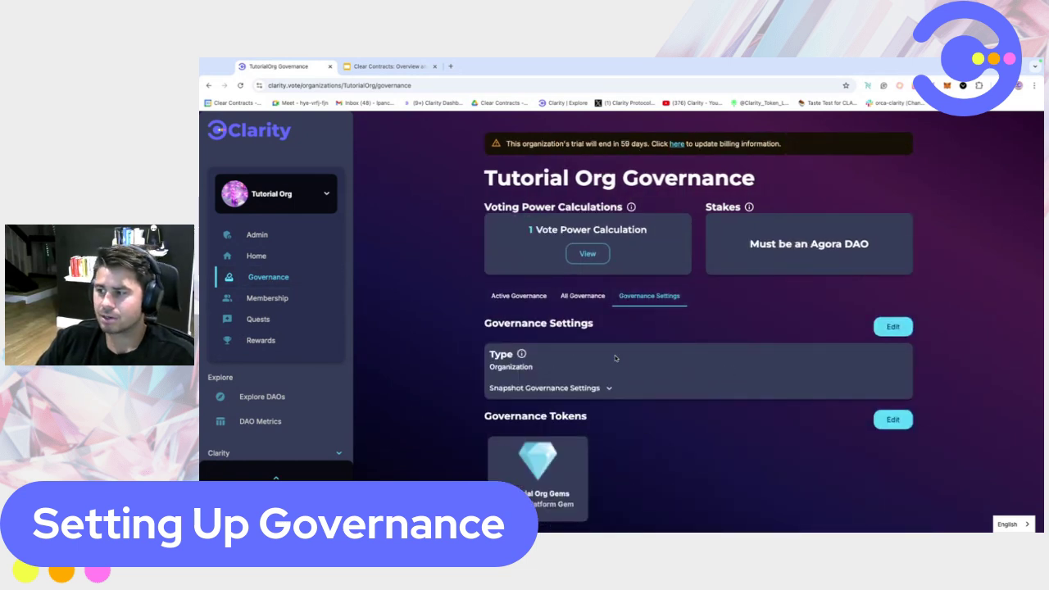
# - Expand the snapshot governance settings and read who can create and vote on governance actions
pyautogui.scroll(-1, 613, 387)
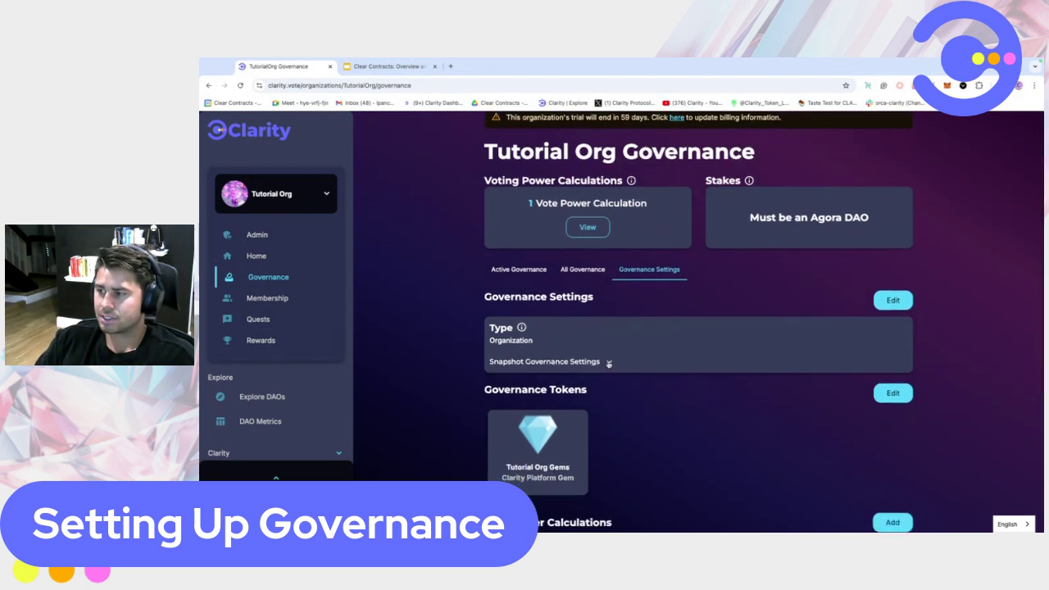
pyautogui.click(607, 362)
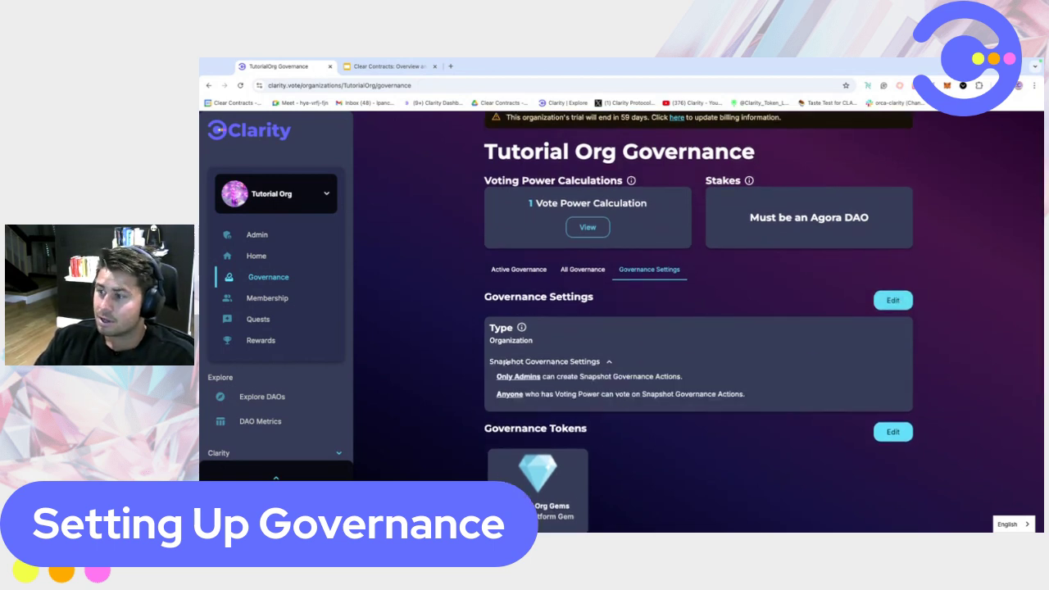
pyautogui.click(572, 364)
pyautogui.click(591, 365)
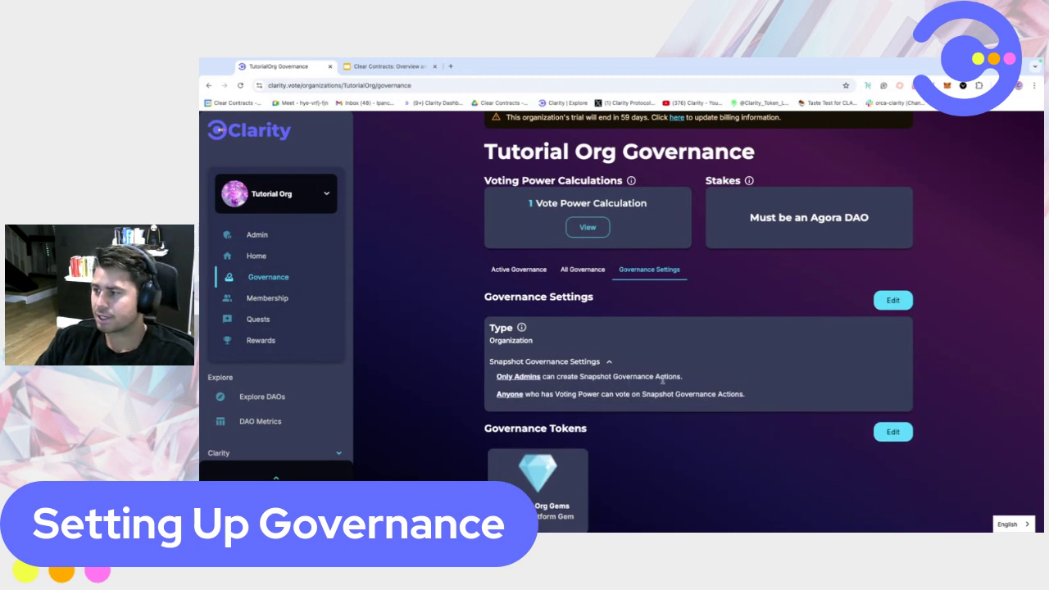
pyautogui.moveTo(542, 394); pyautogui.dragTo(726, 399)
pyautogui.click(724, 396)
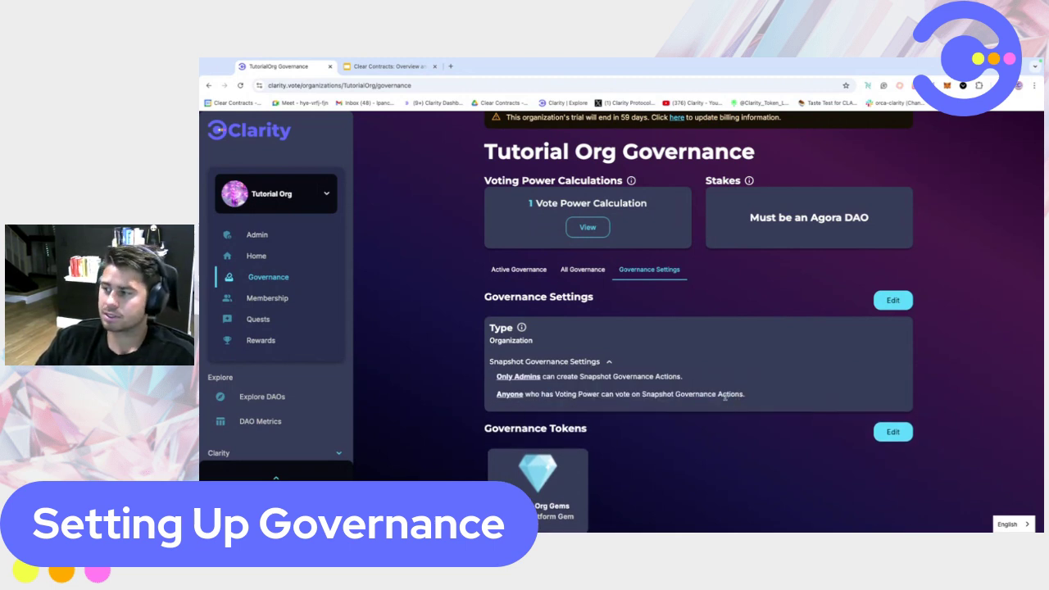
# - Set snapshot governance action creation to members with at least 100 voting power
pyautogui.click(894, 303)
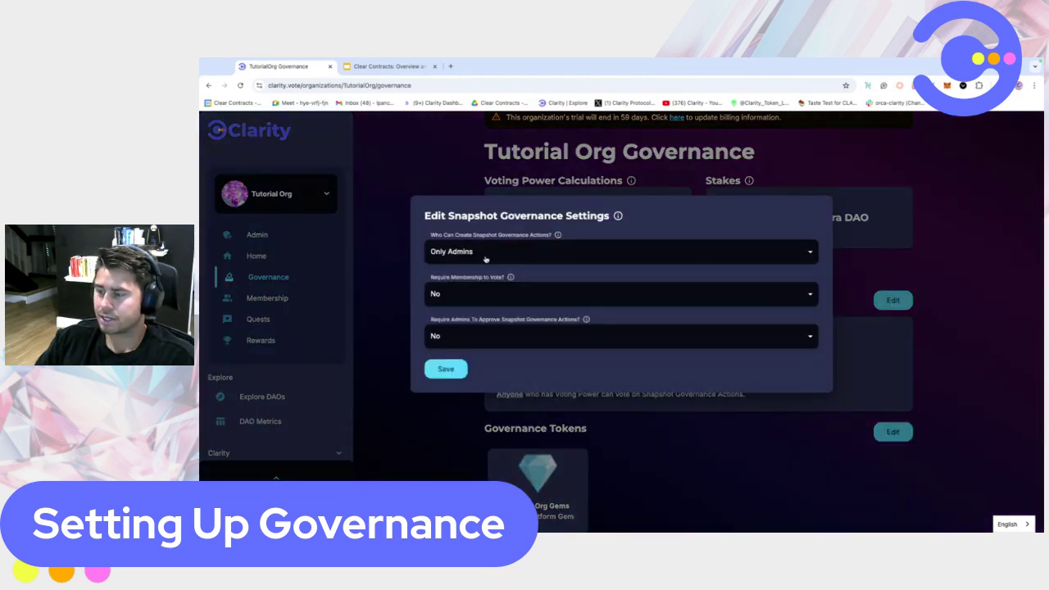
pyautogui.click(455, 261)
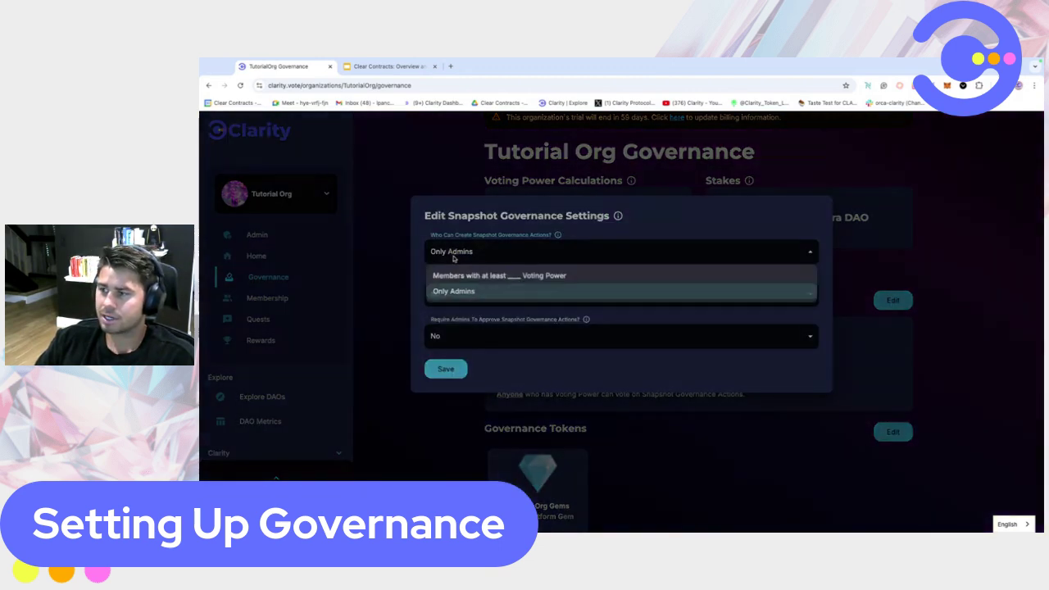
pyautogui.click(492, 276)
pyautogui.write('100')
# - Keep voting open to non-members, require admin approval of snapshot actions, and close the settings without saving
pyautogui.click(460, 338)
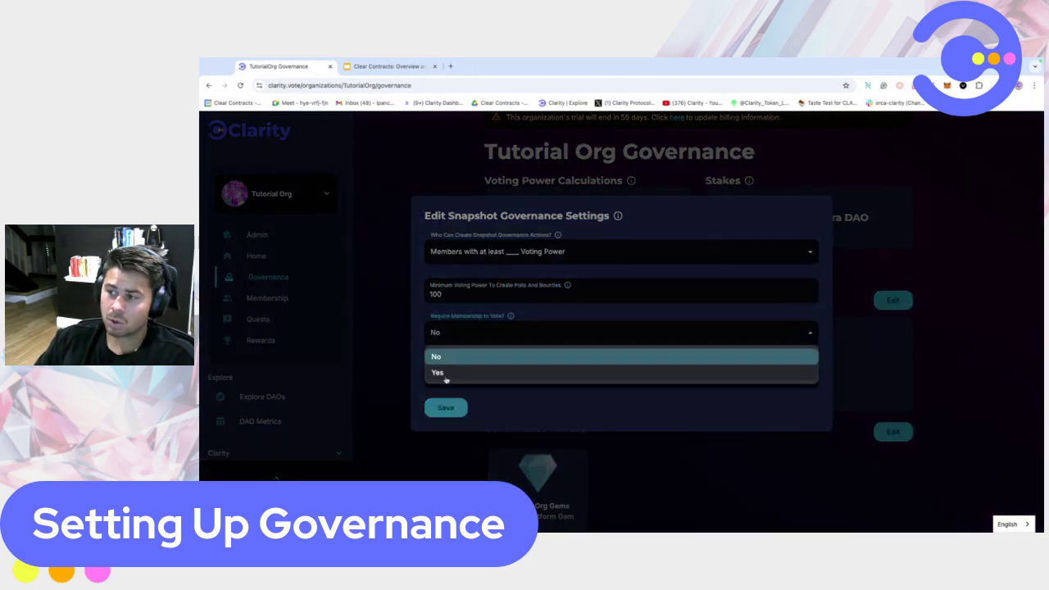
pyautogui.click(445, 361)
pyautogui.click(519, 377)
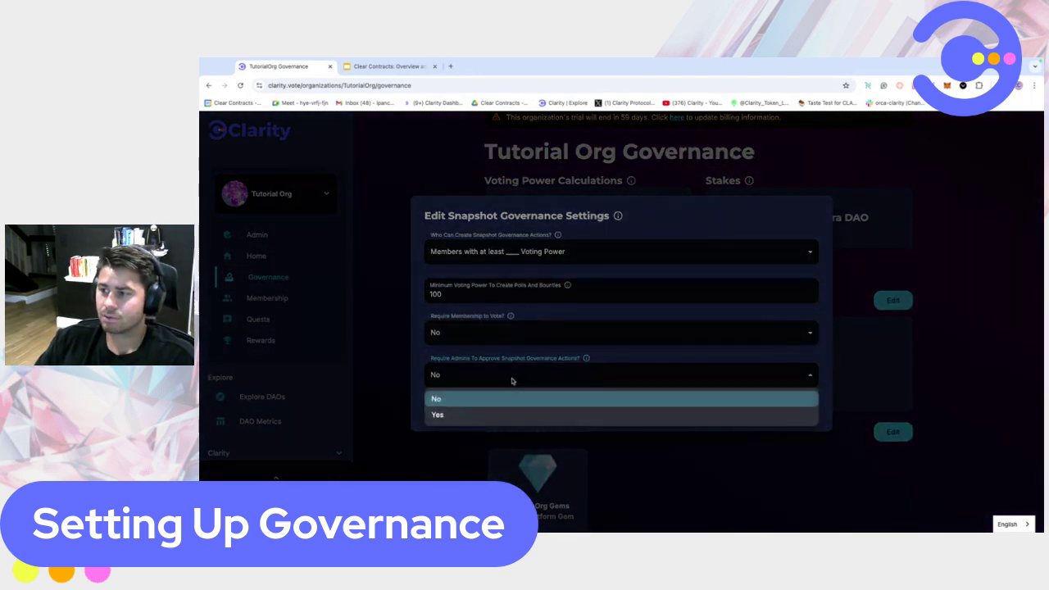
pyautogui.click(463, 369)
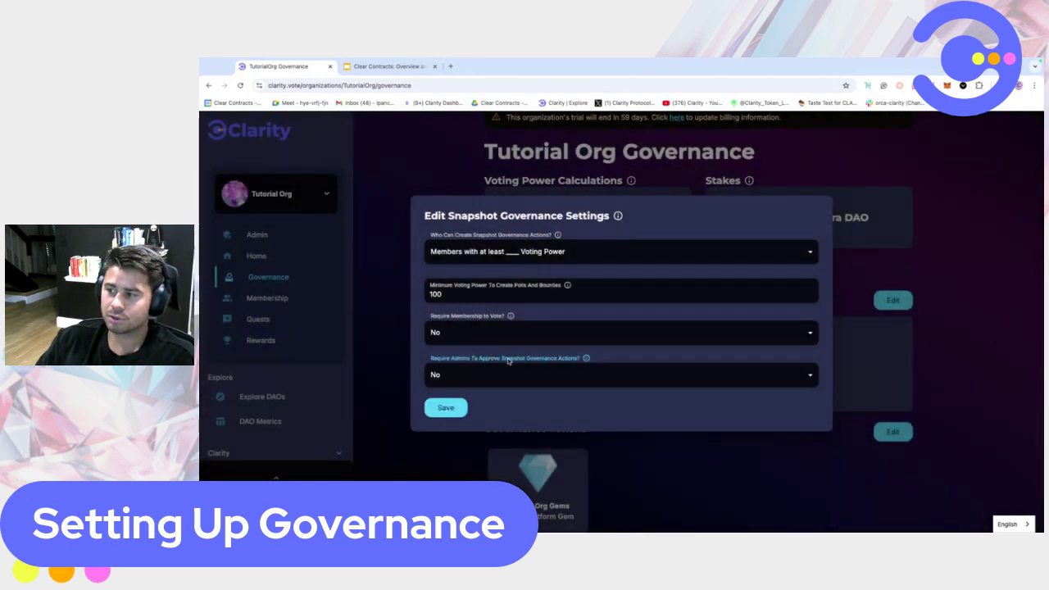
pyautogui.click(486, 382)
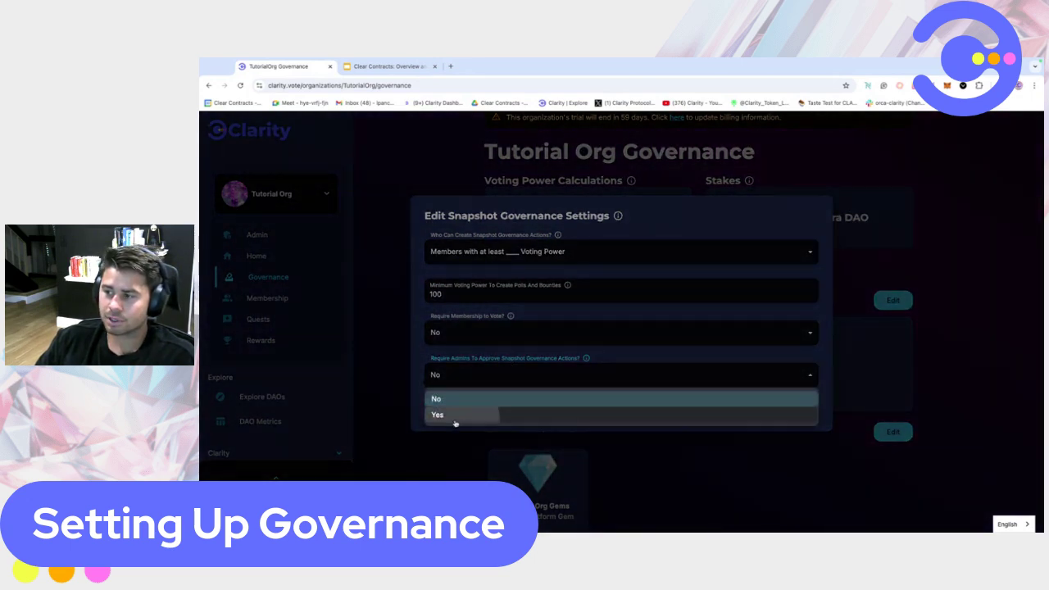
pyautogui.click(459, 420)
pyautogui.moveTo(444, 418); pyautogui.dragTo(418, 420)
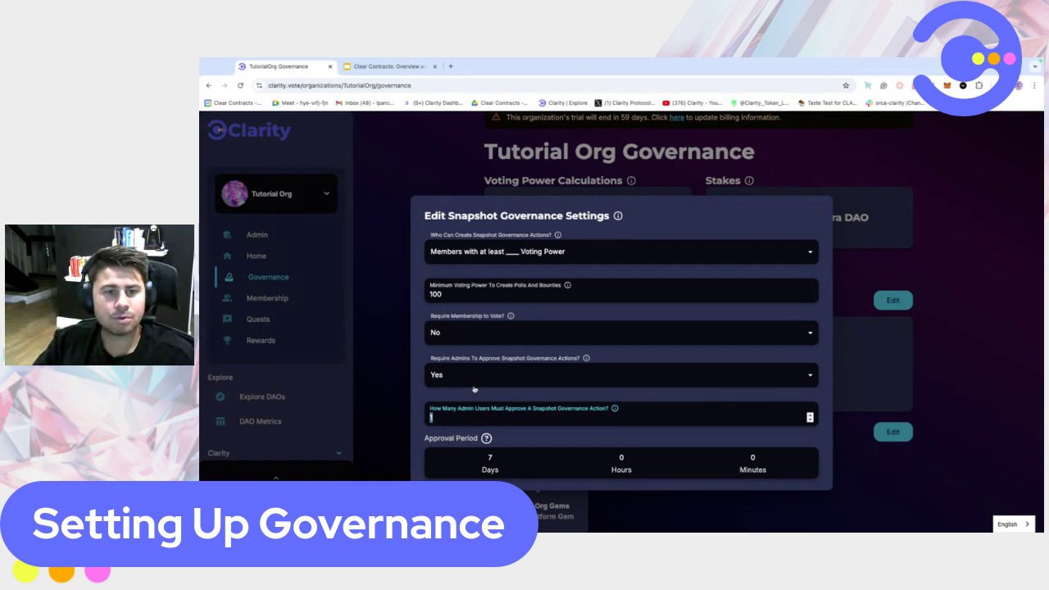
pyautogui.click(442, 185)
pyautogui.click(608, 362)
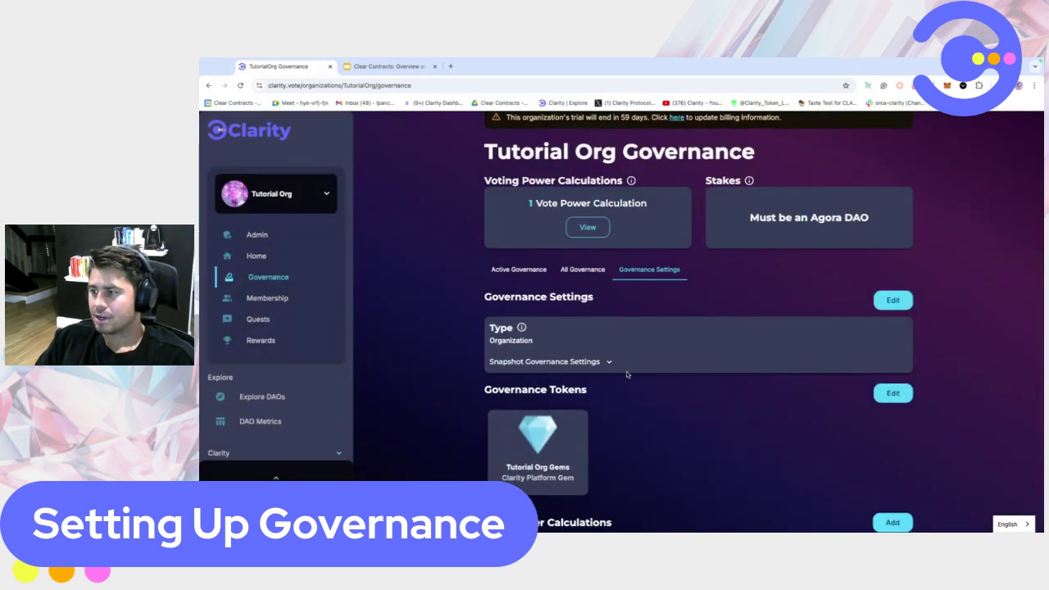
# - Start adding a governance token and fill in its policy ID with the HUNT token's policy copied from the wallet
pyautogui.scroll(-2, 617, 475)
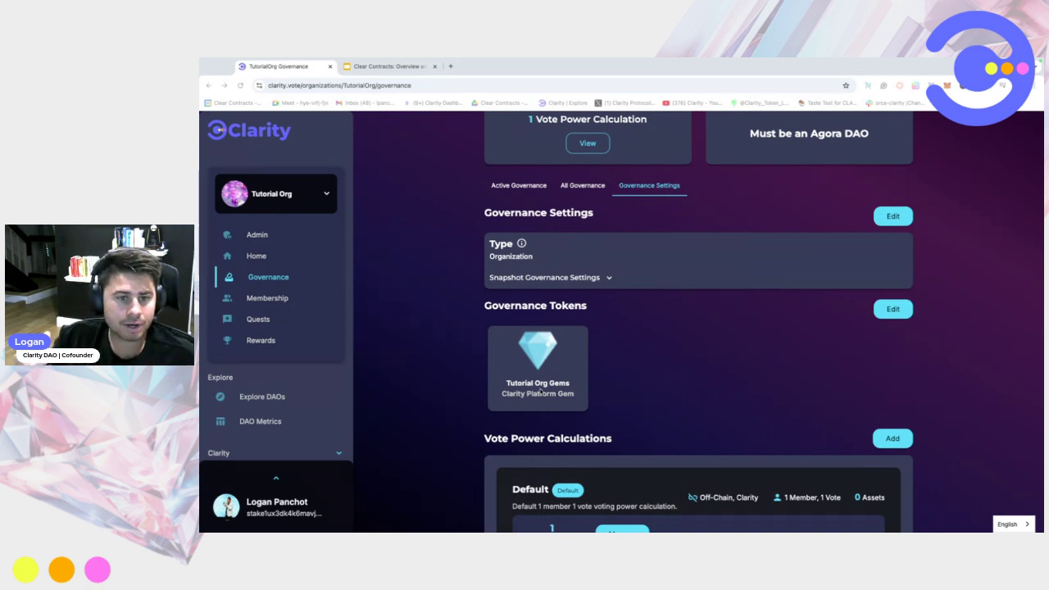
pyautogui.click(893, 309)
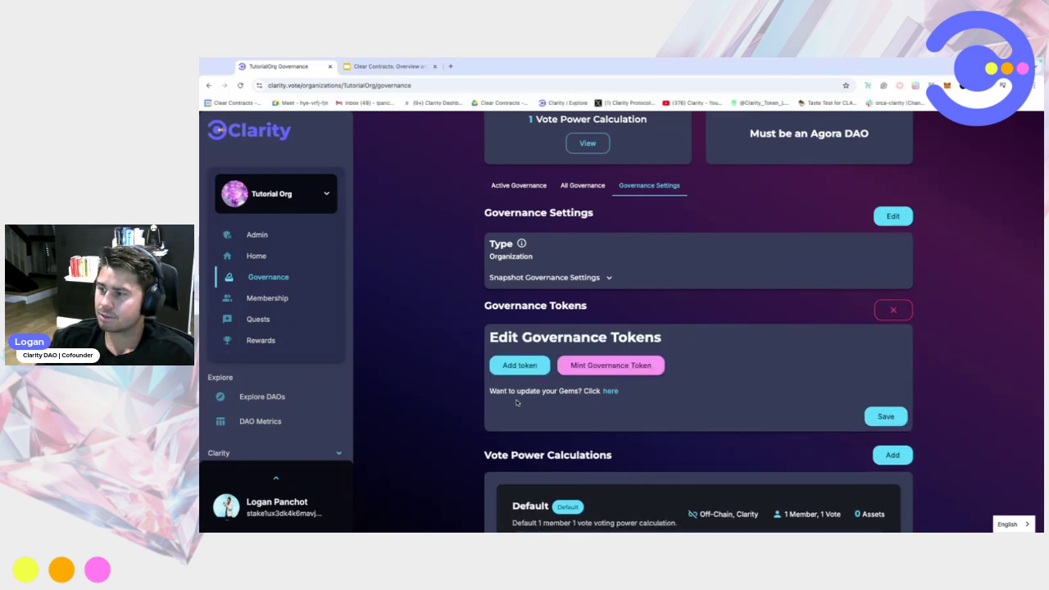
pyautogui.click(518, 366)
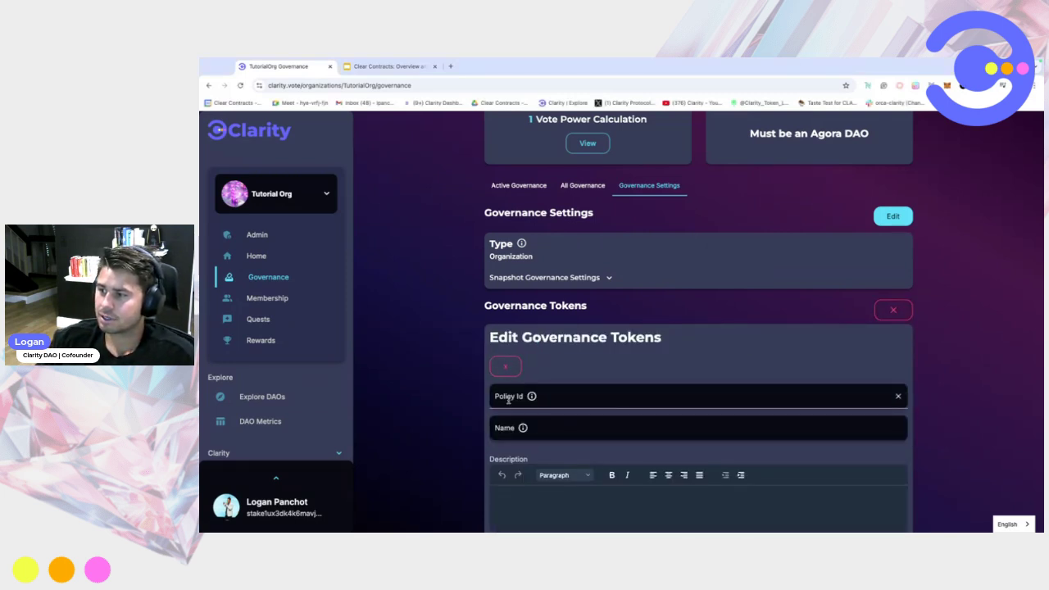
pyautogui.click(508, 397)
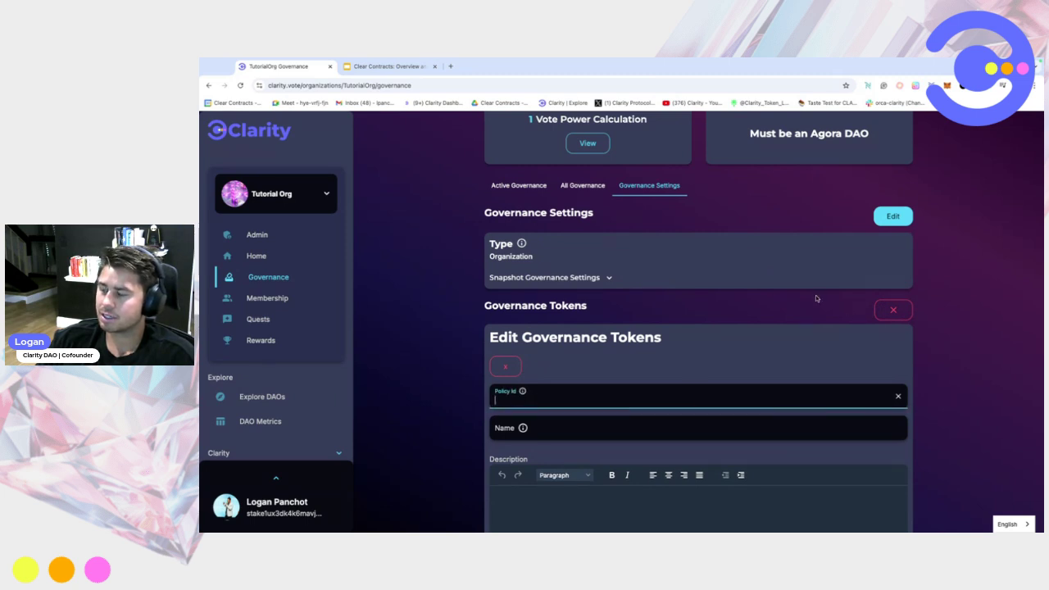
pyautogui.click(869, 86)
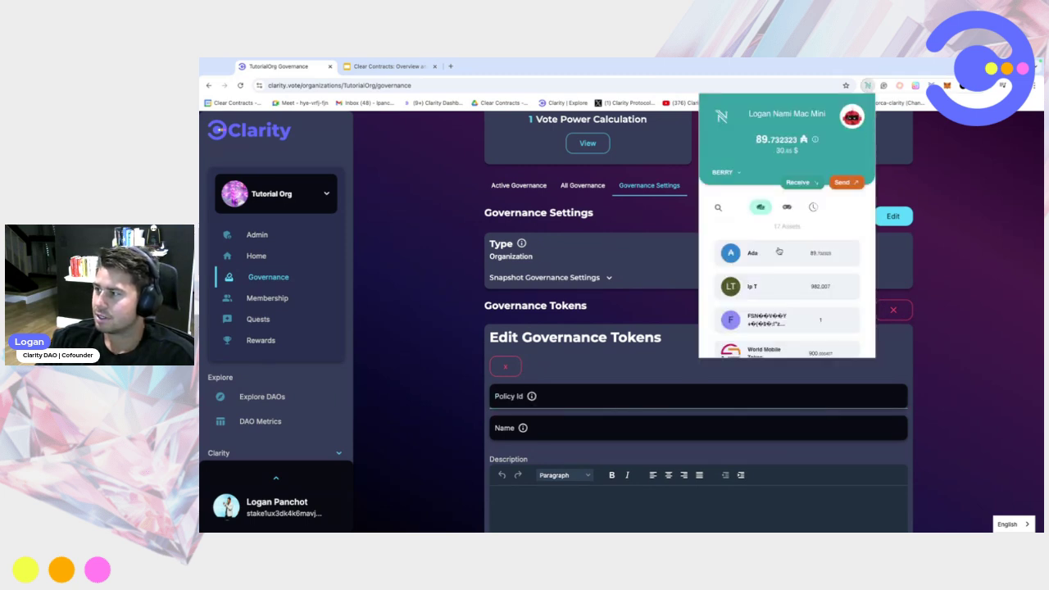
pyautogui.scroll(-2, 786, 302)
pyautogui.scroll(-5, 787, 302)
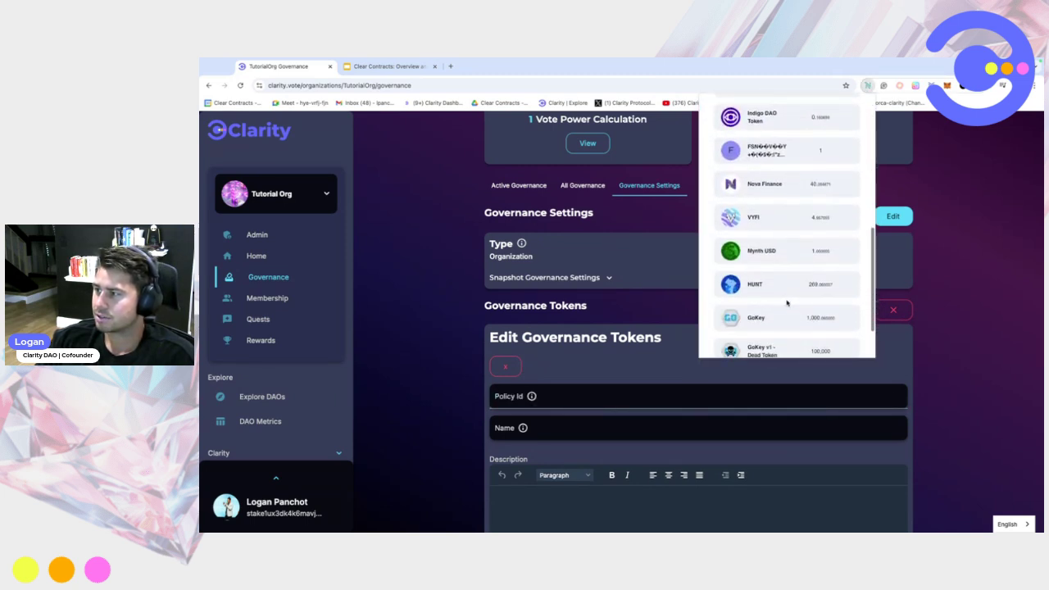
pyautogui.click(759, 286)
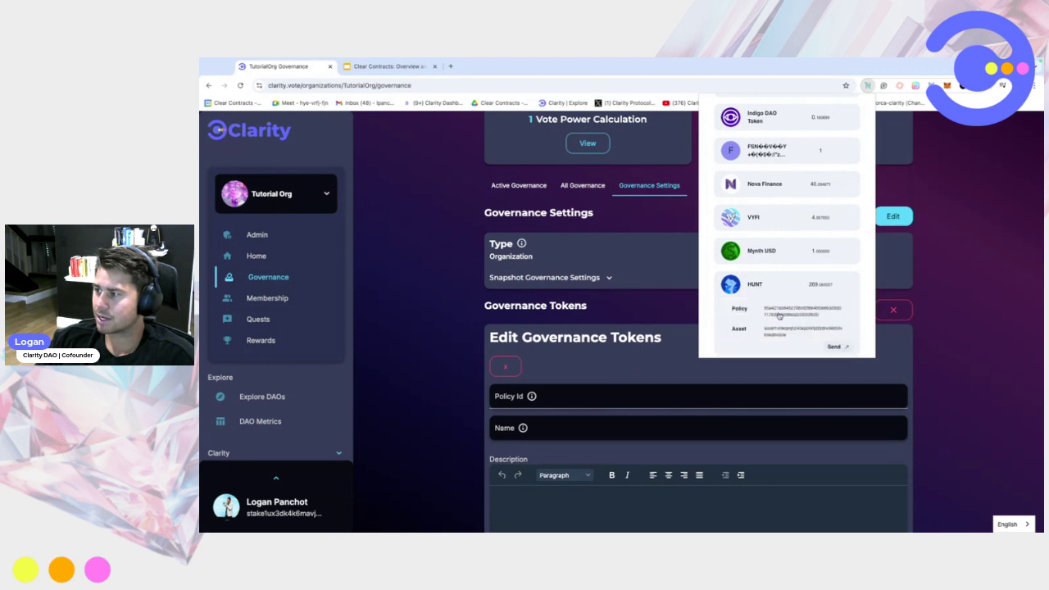
pyautogui.click(779, 316)
pyautogui.click(506, 398)
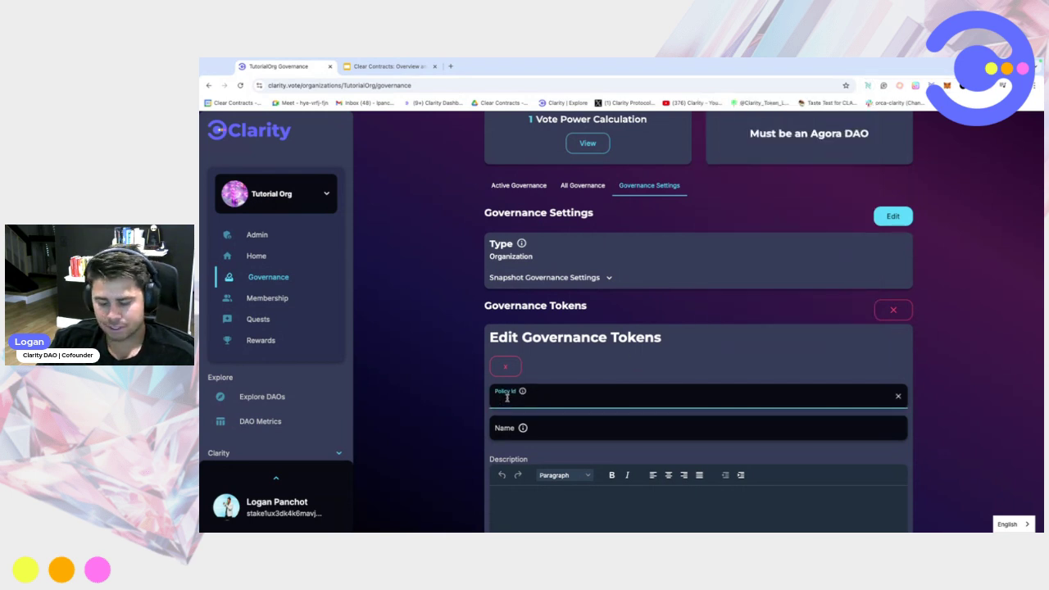
pyautogui.hotkey('ctrl', 'v')
# - Enter HUNT as the new governance token's name
pyautogui.scroll(-1, 639, 414)
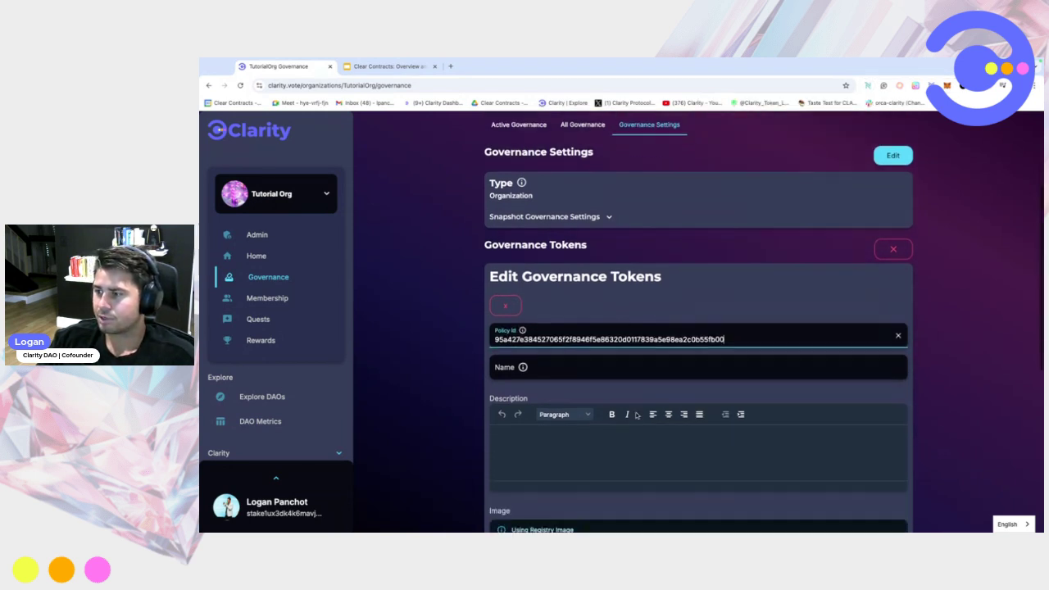
pyautogui.click(548, 368)
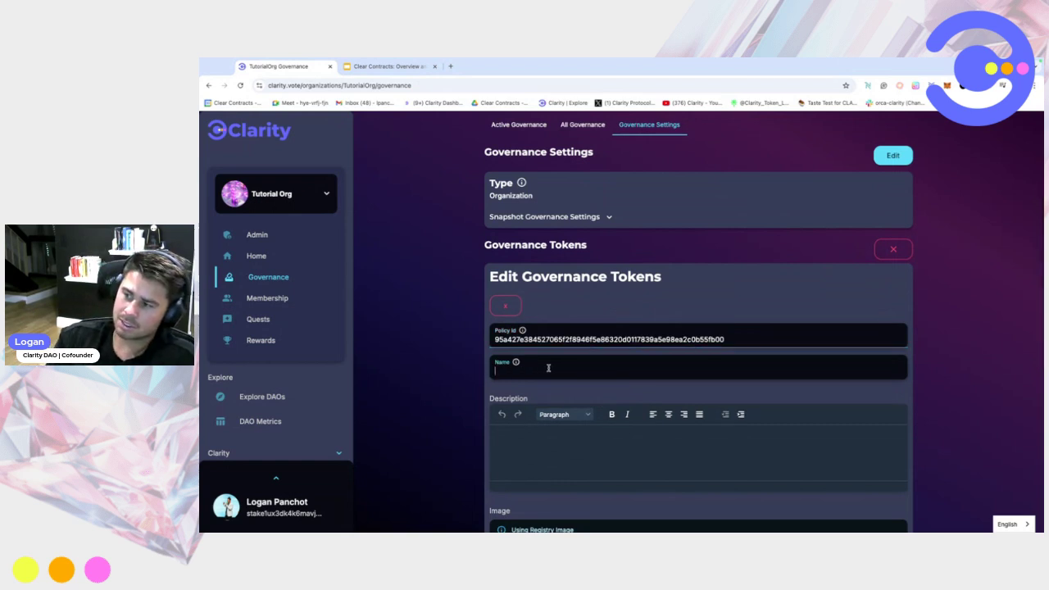
pyautogui.write('HUNT')
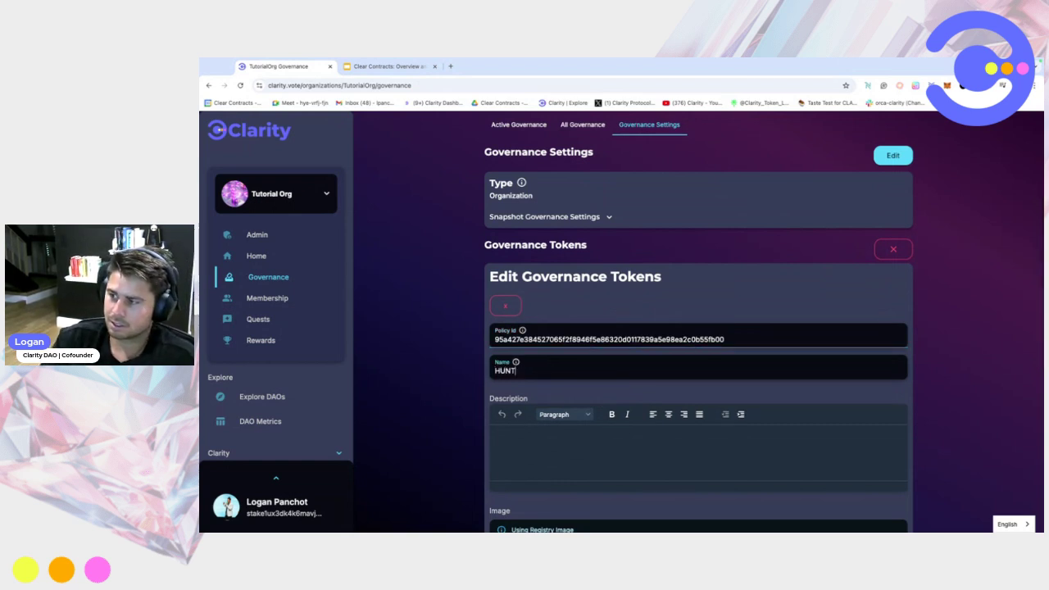
# - Describe the HUNT token as "Governance Power" and add it to the governance tokens list with 0 asset decimals
pyautogui.click(519, 436)
pyautogui.write('Governance Power')
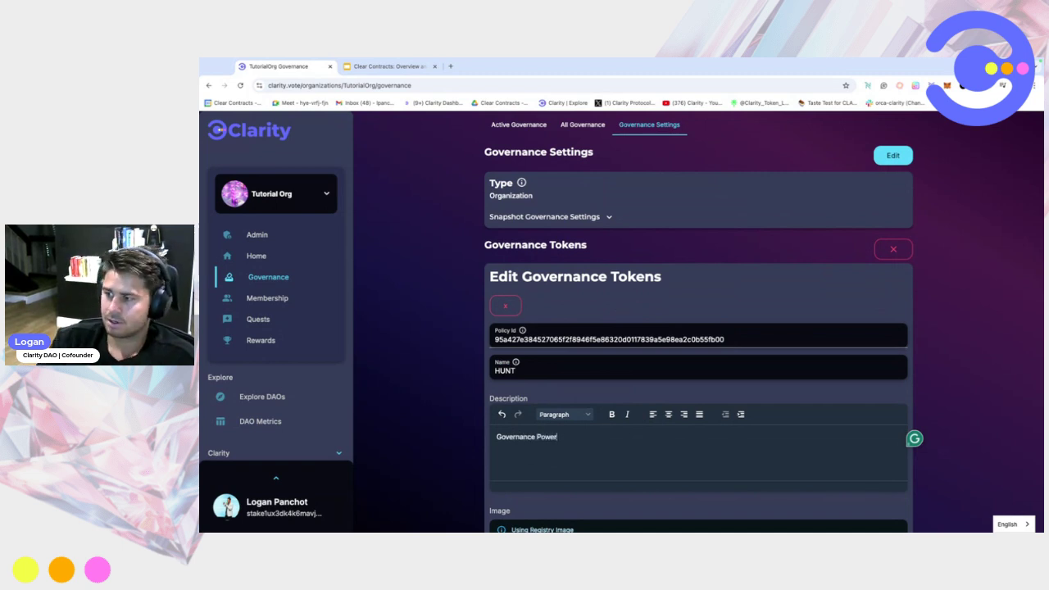
pyautogui.scroll(-5, 737, 369)
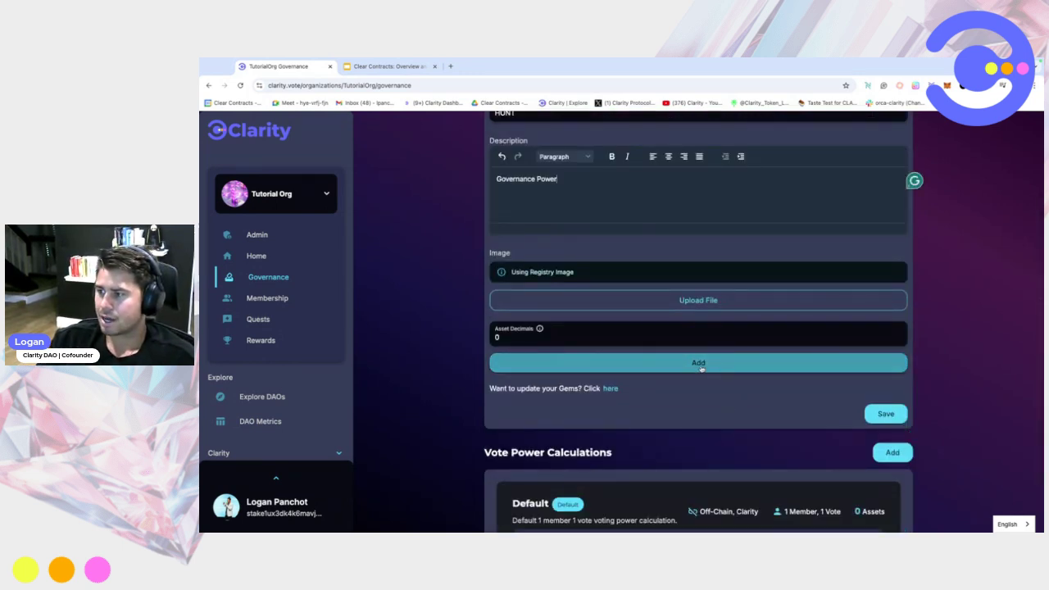
pyautogui.click(656, 361)
pyautogui.scroll(4, 623, 370)
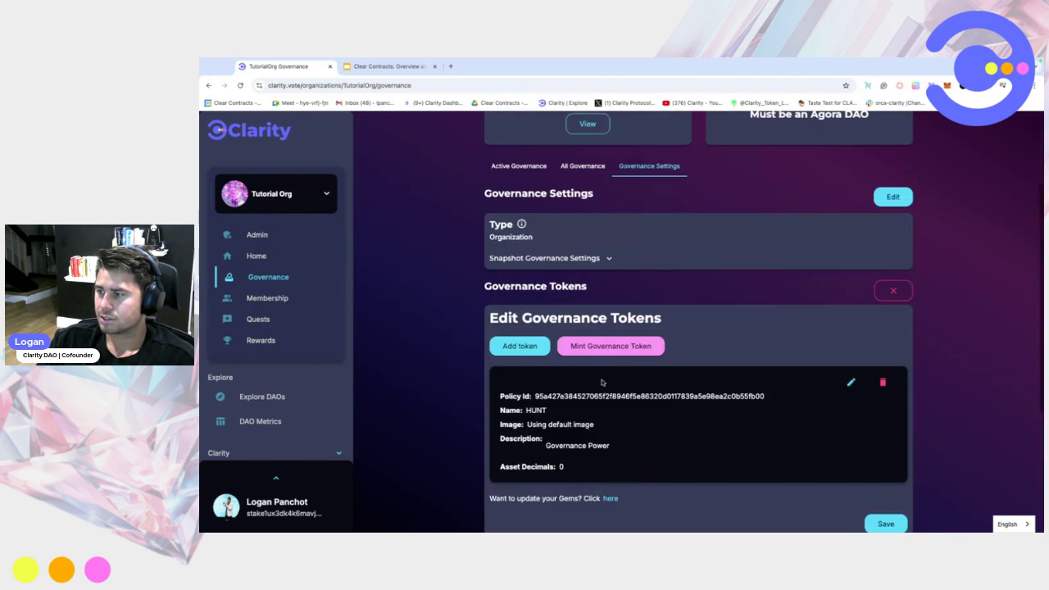
pyautogui.moveTo(534, 396); pyautogui.dragTo(764, 397)
pyautogui.click(653, 391)
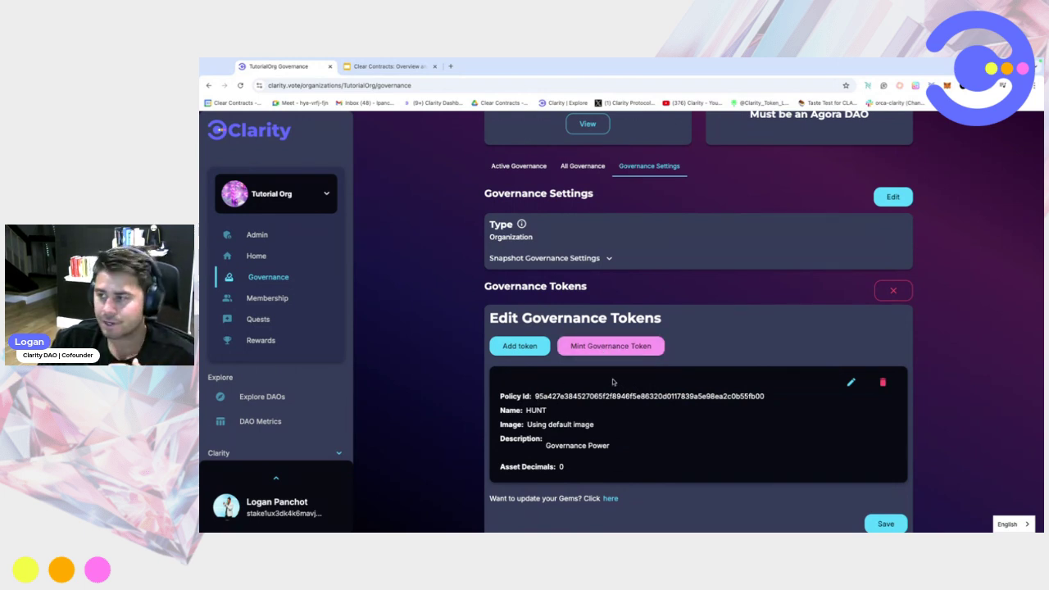
# - Try out the governance token minting form with the name Test Token and a placeholder description, and close it without minting
pyautogui.click(611, 346)
pyautogui.click(498, 243)
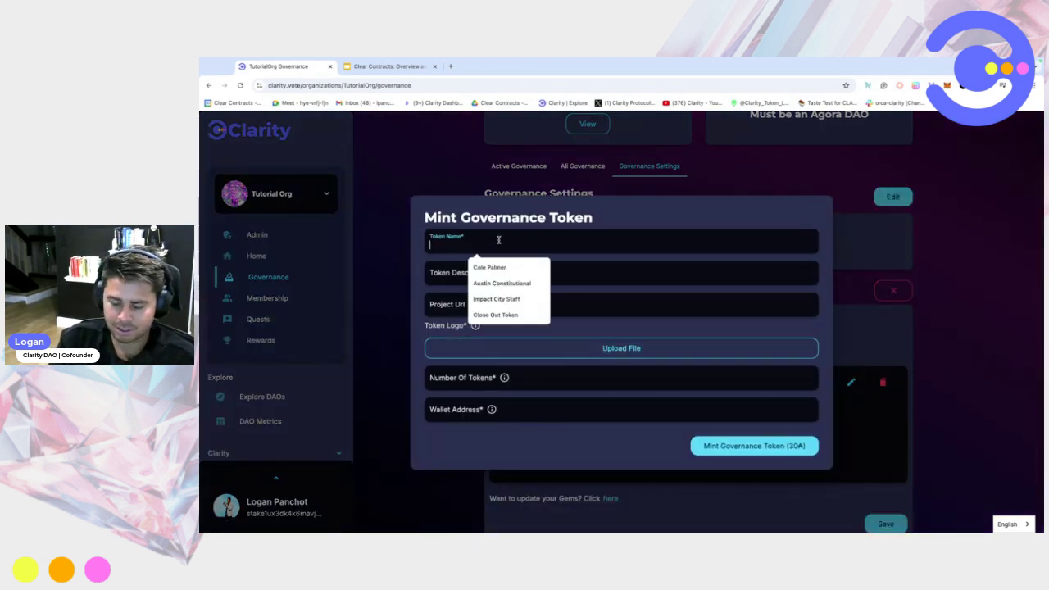
pyautogui.write('Test Token')
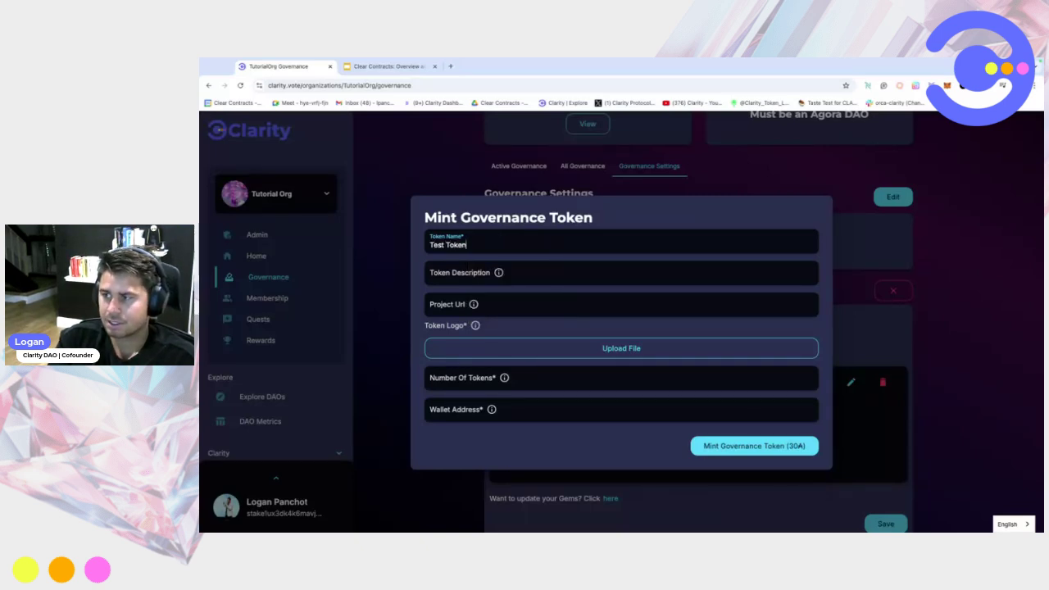
pyautogui.press('Tab')
pyautogui.write('asdfsdafdsf')
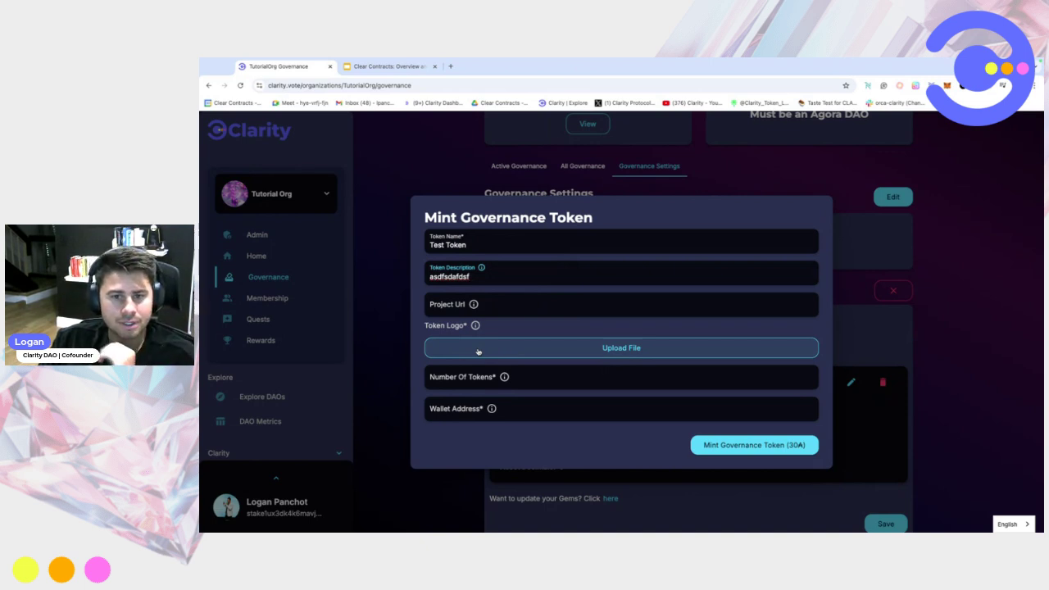
pyautogui.click(496, 378)
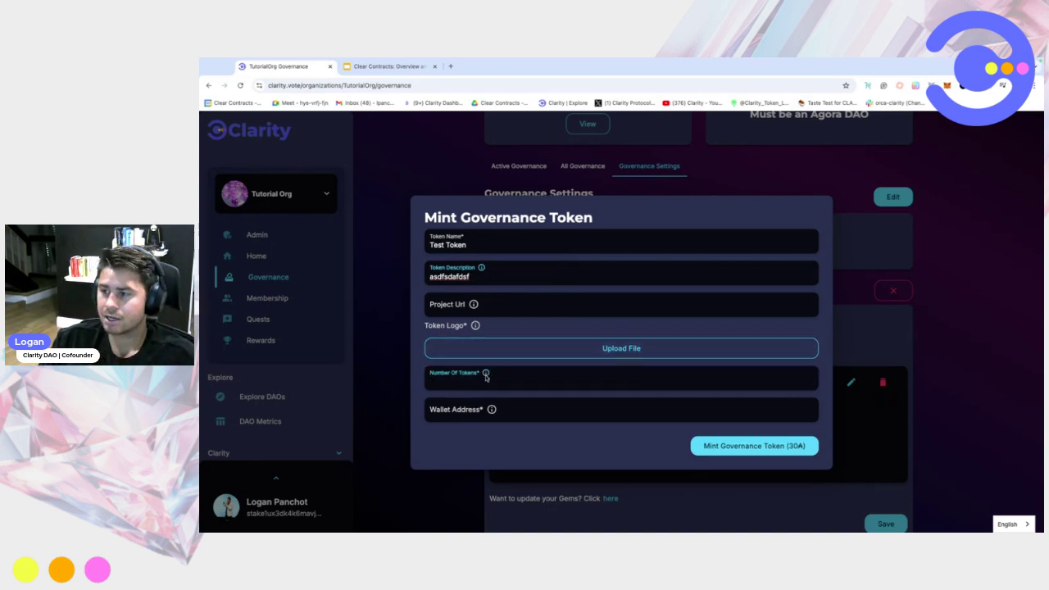
pyautogui.moveTo(485, 374)
pyautogui.click(507, 414)
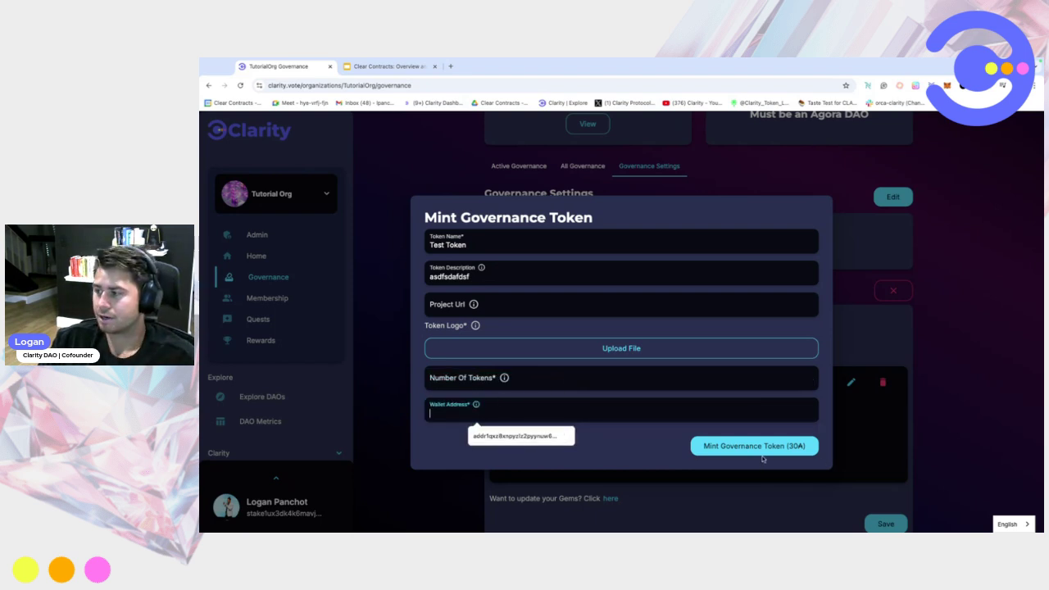
pyautogui.click(953, 338)
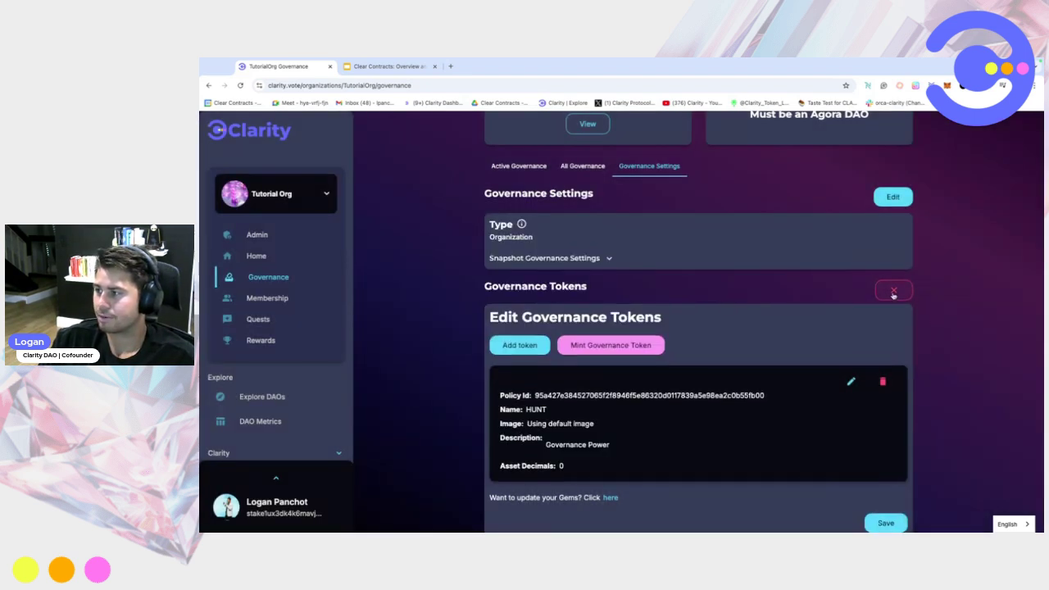
# - Save the governance tokens and sign the wallet verification message with the wallet password
pyautogui.scroll(-2, 755, 336)
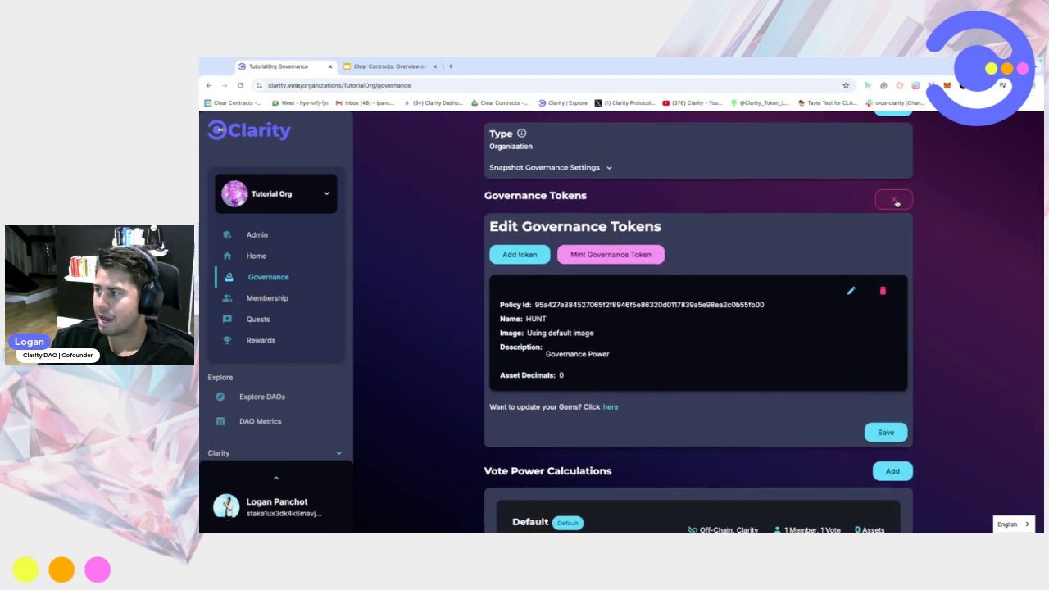
pyautogui.click(895, 433)
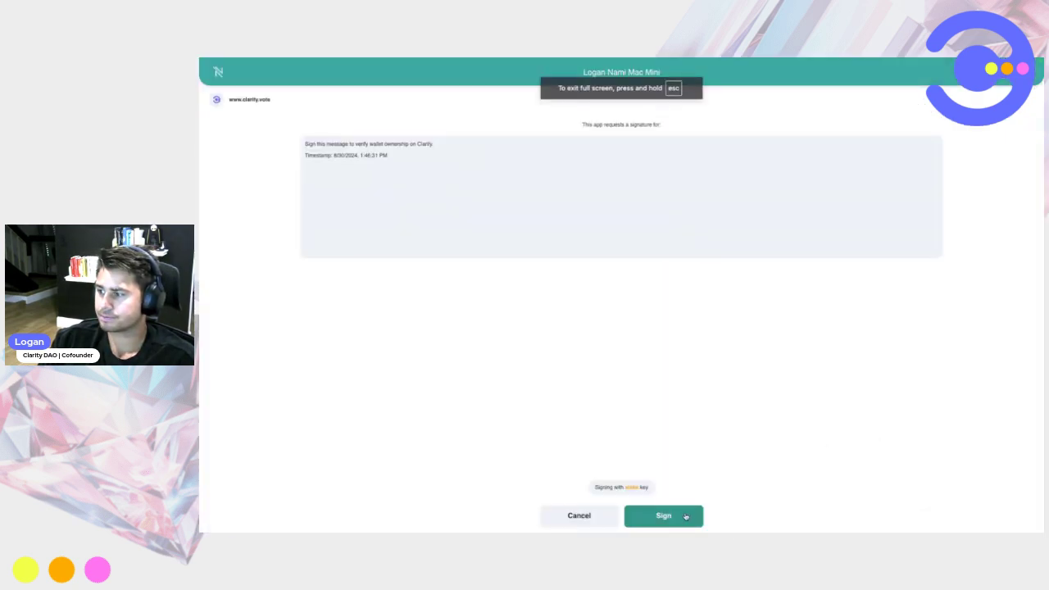
pyautogui.click(683, 516)
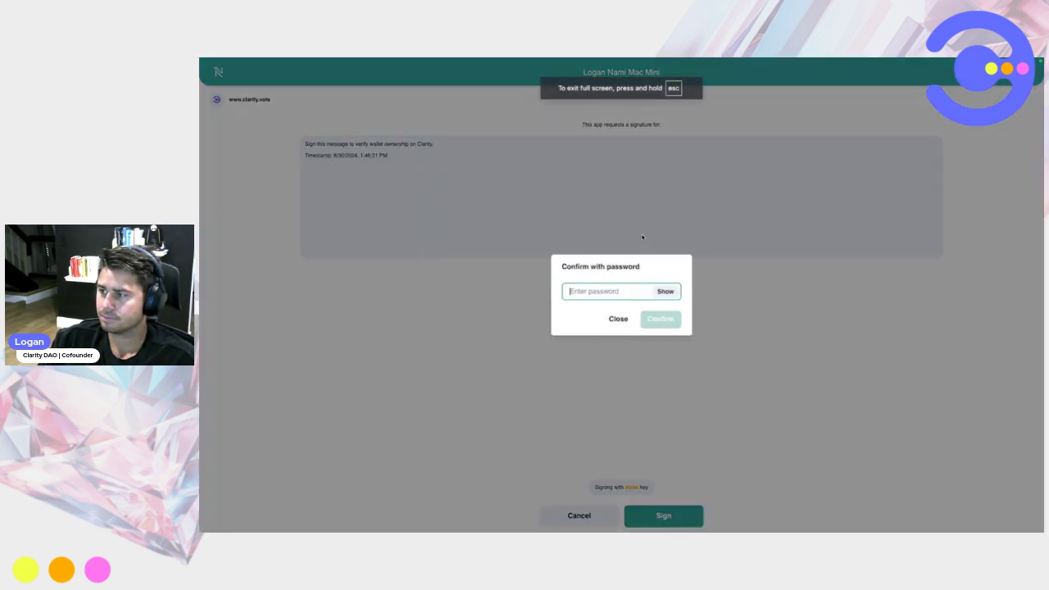
pyautogui.write('•')
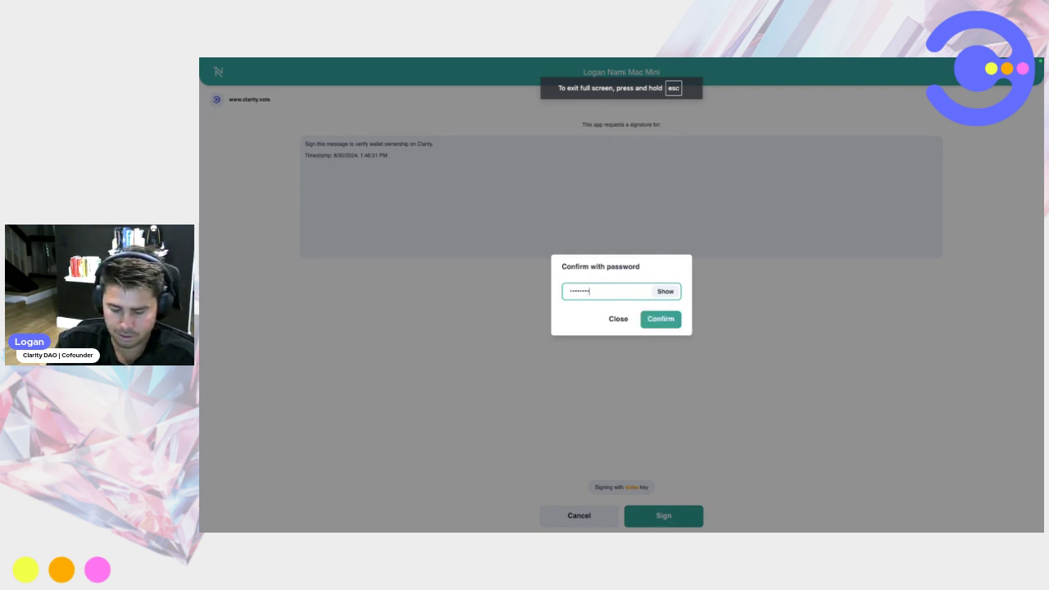
pyautogui.press('Return')
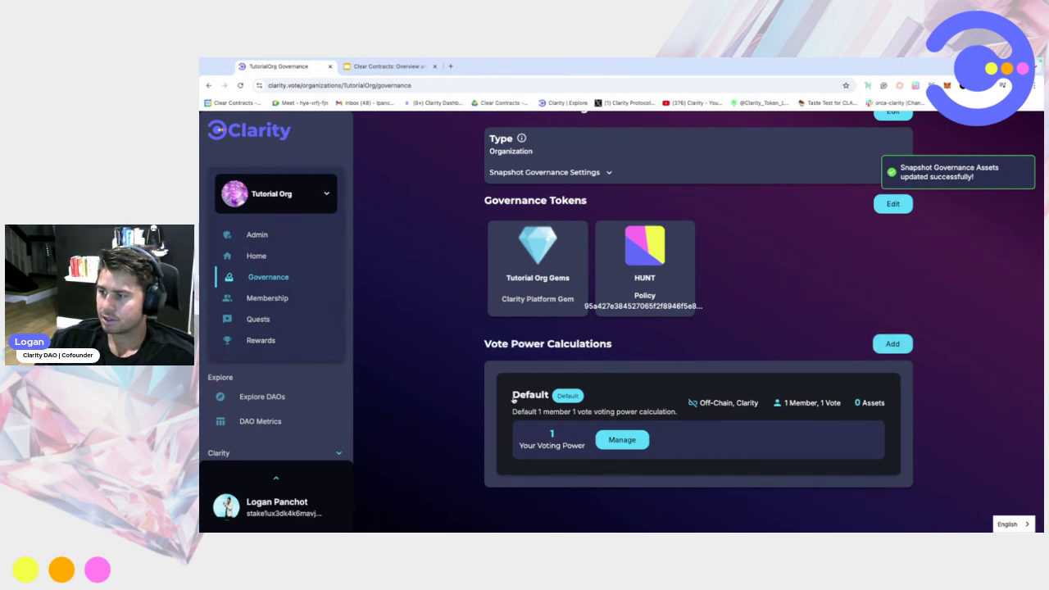
# - Rename the default vote power calculation to "One Member One Vote" and save it
pyautogui.moveTo(515, 415); pyautogui.dragTo(674, 414)
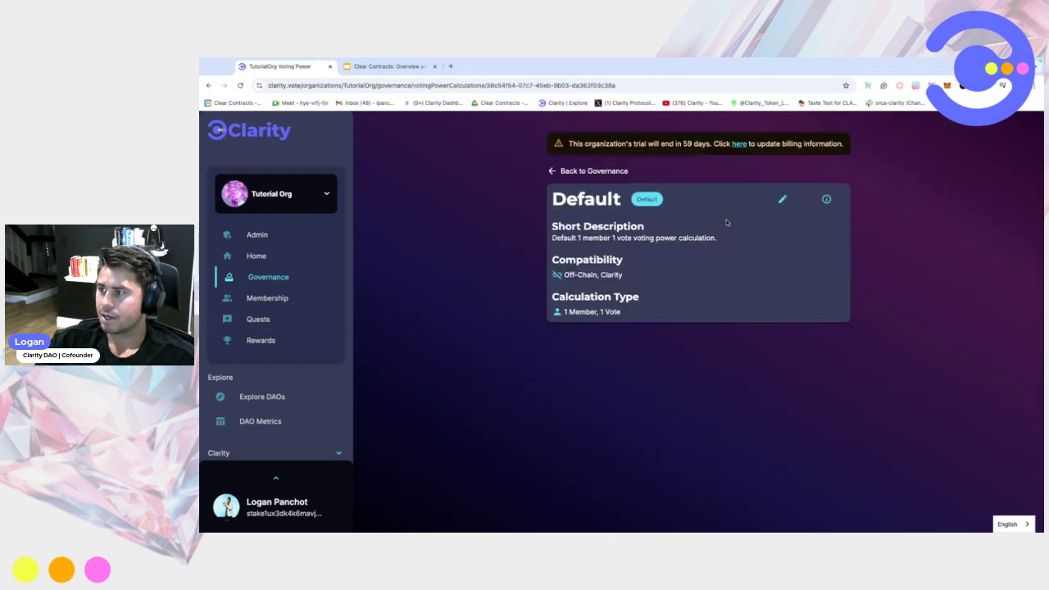
pyautogui.click(782, 198)
pyautogui.moveTo(452, 235); pyautogui.dragTo(380, 236)
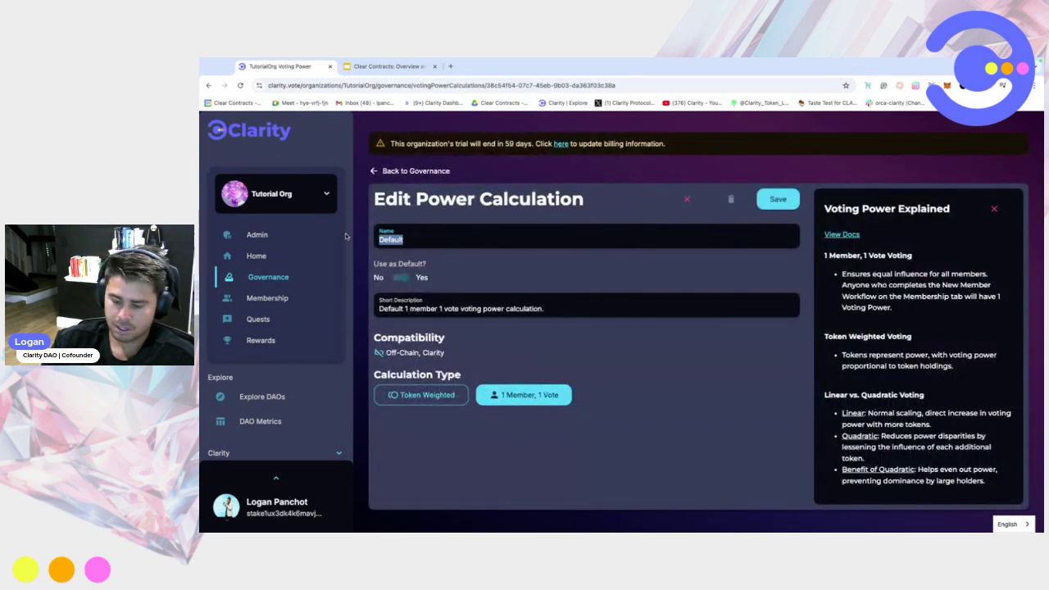
pyautogui.write('One Member One Vote')
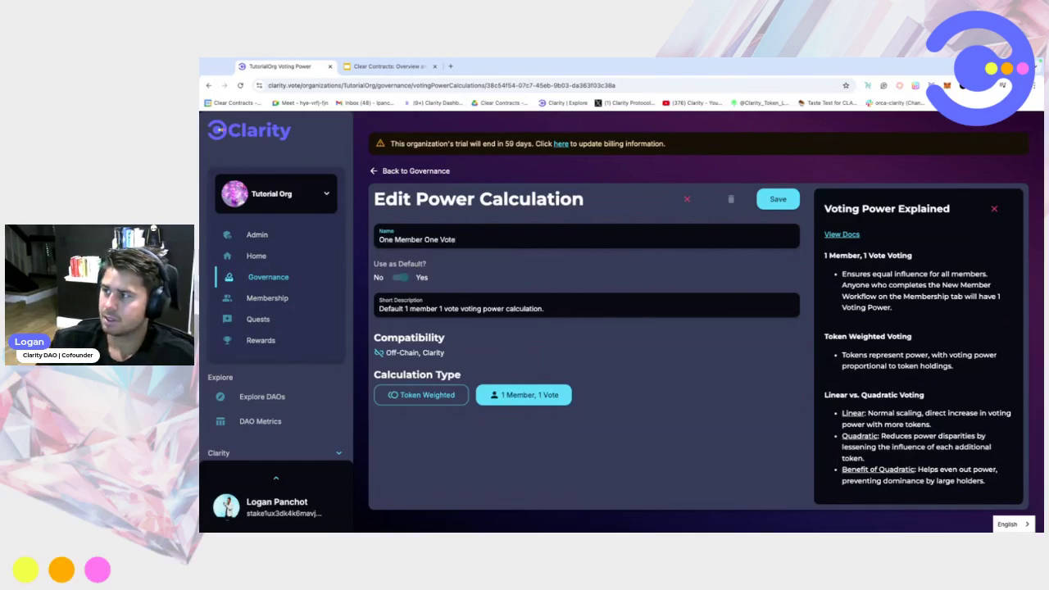
pyautogui.click(777, 199)
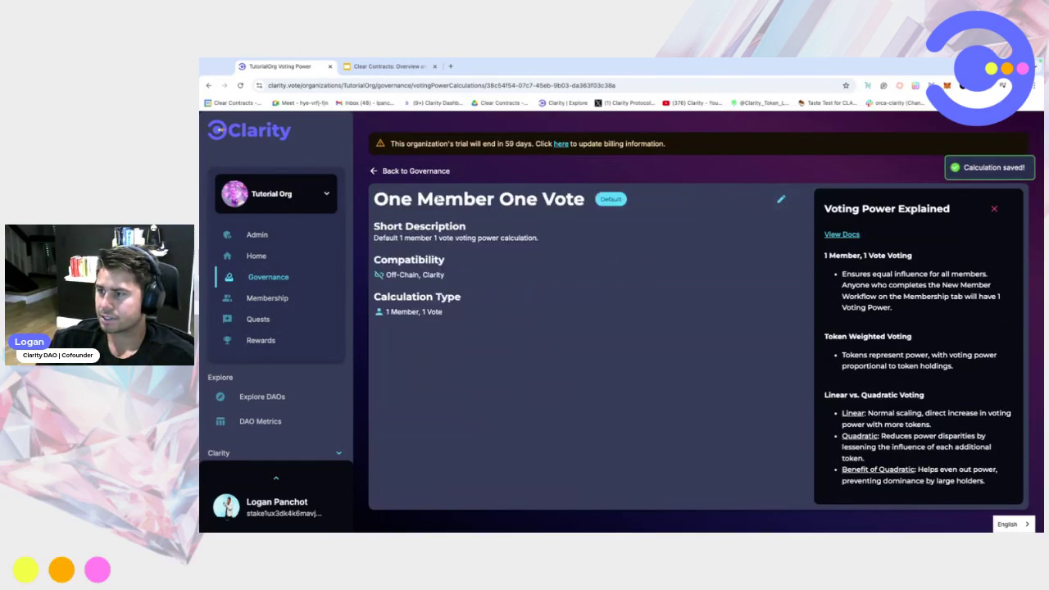
# - Return to the governance settings and add a second vote power calculation
pyautogui.click(397, 172)
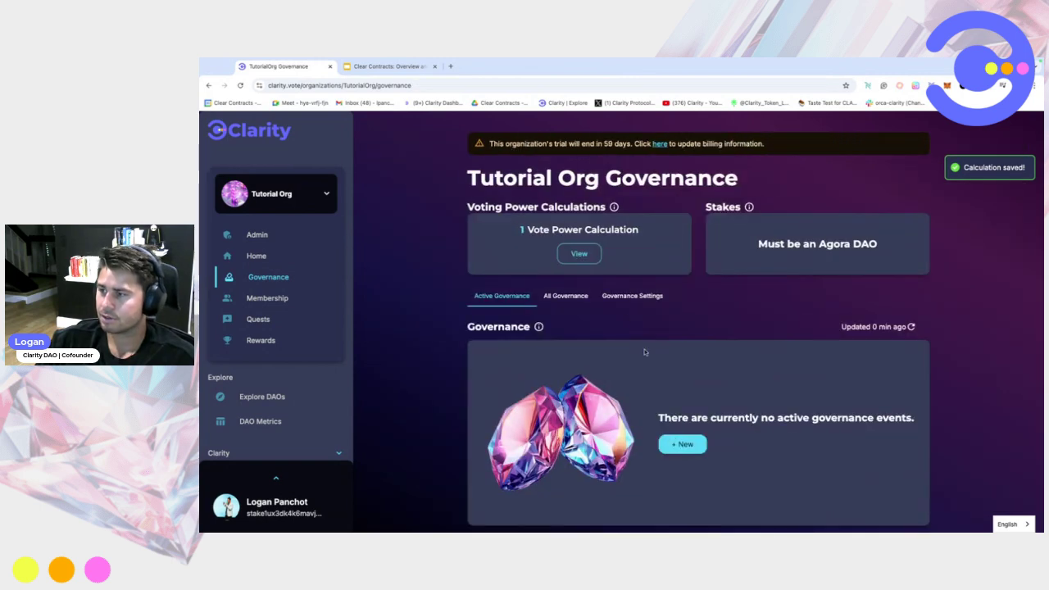
pyautogui.click(624, 296)
pyautogui.scroll(-3, 737, 344)
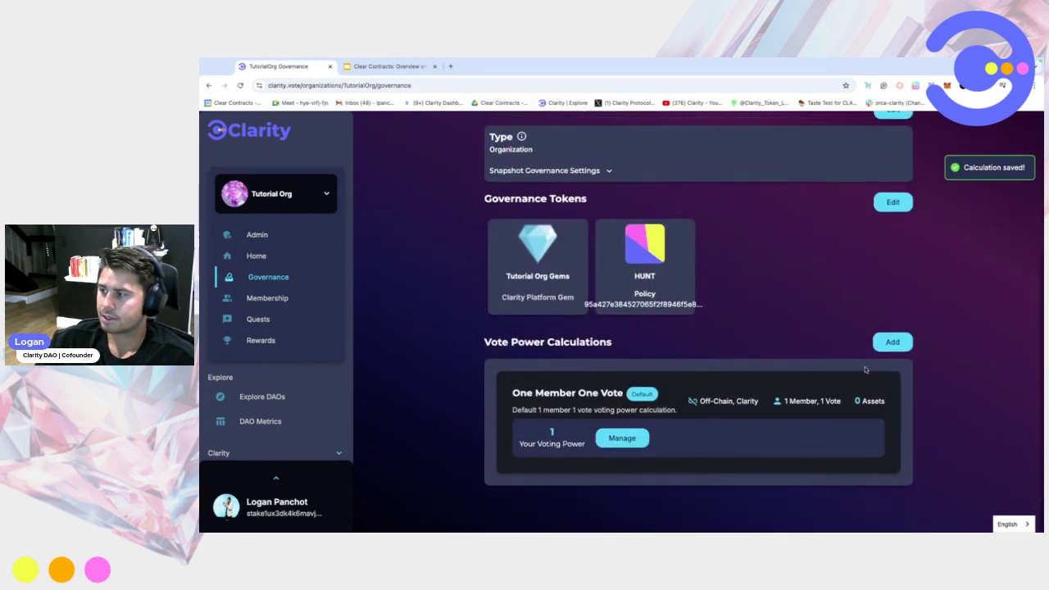
pyautogui.click(893, 344)
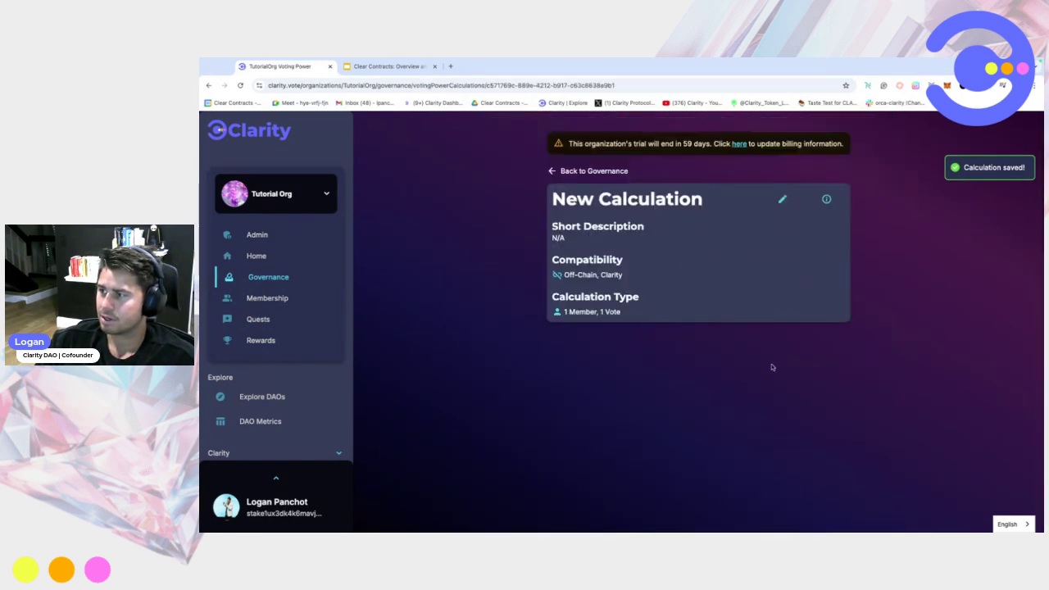
# - Go back to the governance settings and check the list of vote power calculations
pyautogui.click(563, 170)
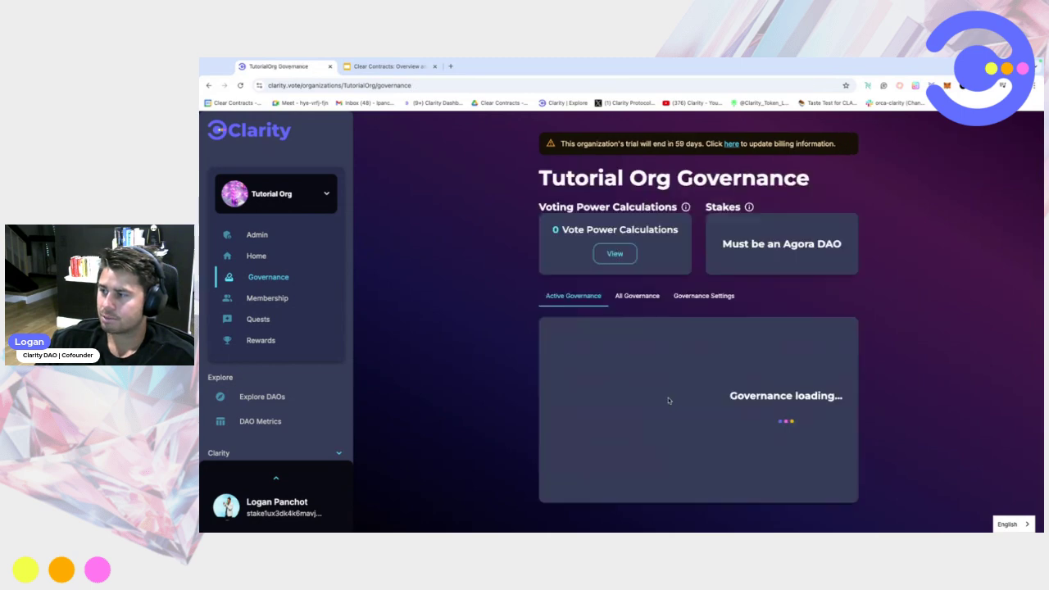
pyautogui.click(633, 296)
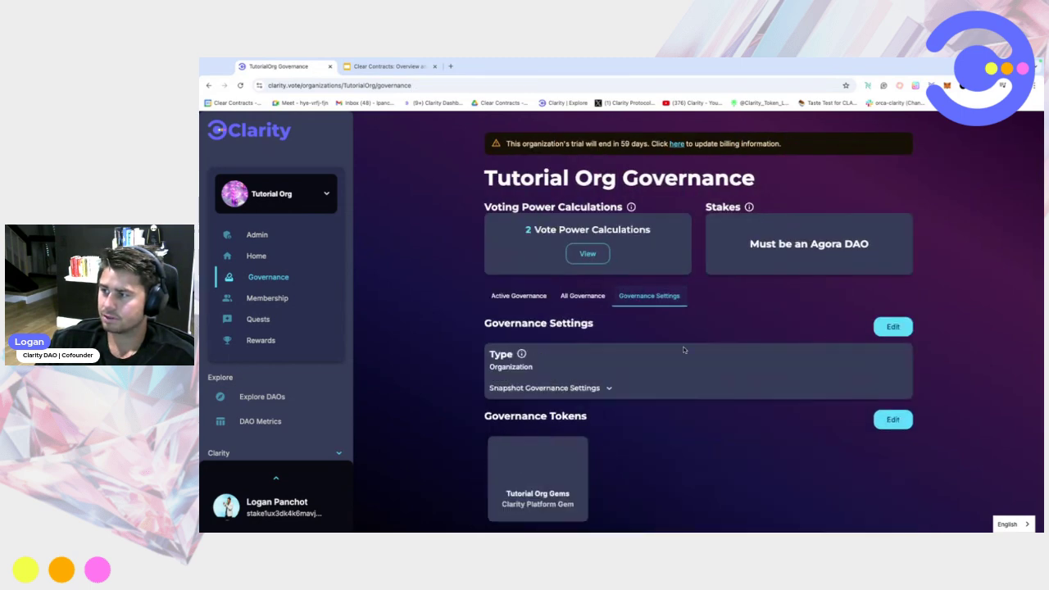
pyautogui.scroll(-2, 688, 377)
pyautogui.scroll(-3, 693, 403)
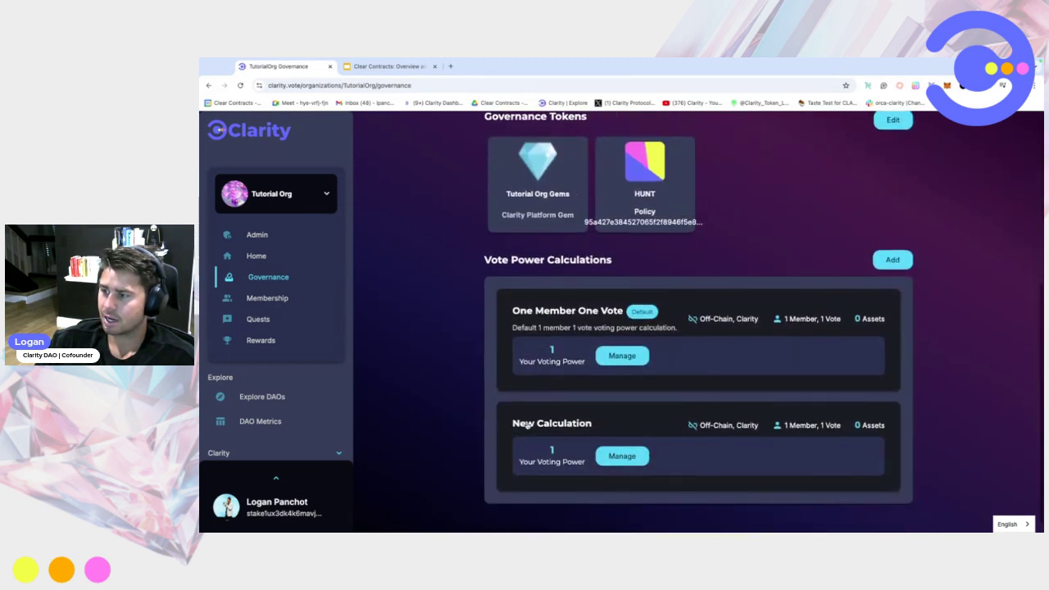
# - Open the new vote power calculation for editing and name it "Token Weighted Vote"
pyautogui.click(628, 459)
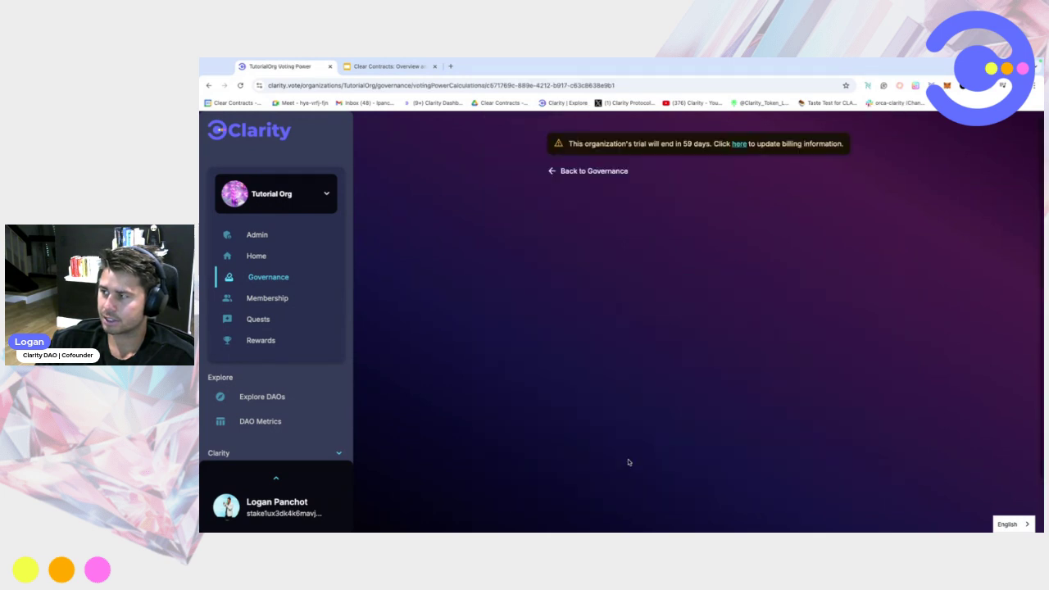
pyautogui.click(782, 200)
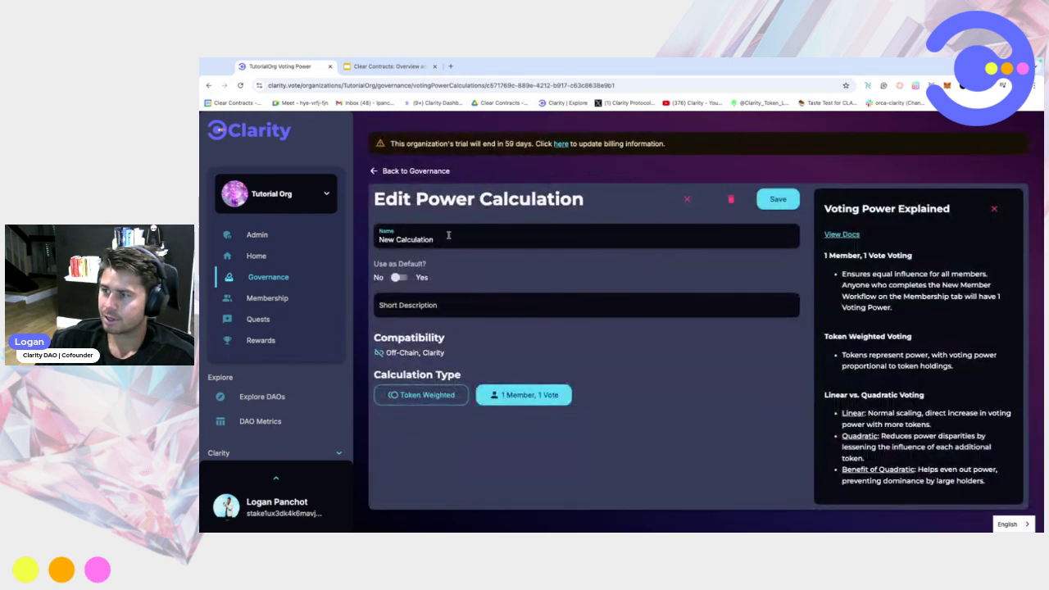
pyautogui.moveTo(449, 238); pyautogui.dragTo(337, 242)
pyautogui.write('Token W')
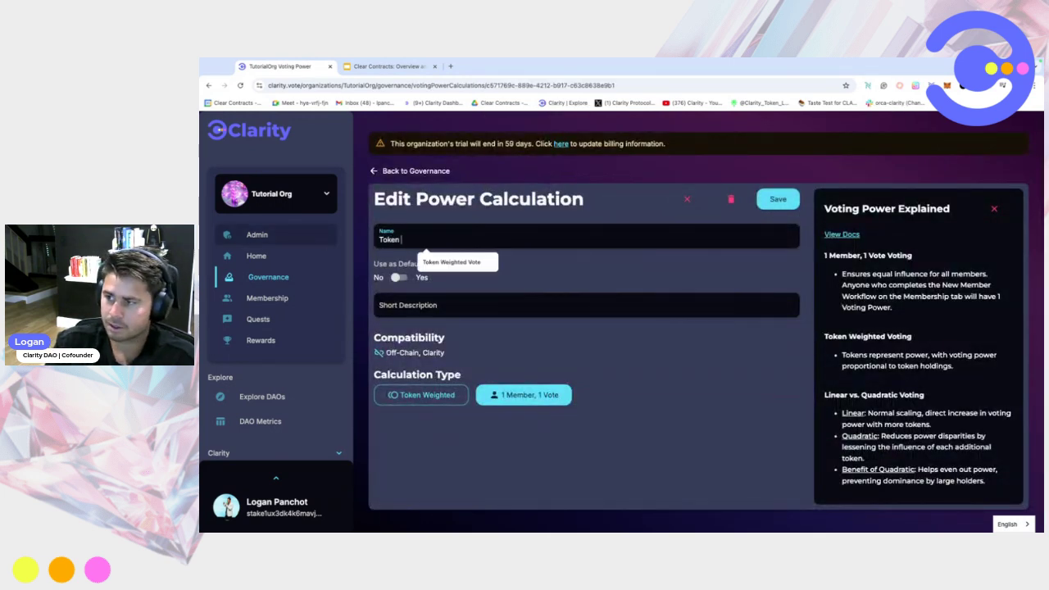
pyautogui.click(451, 262)
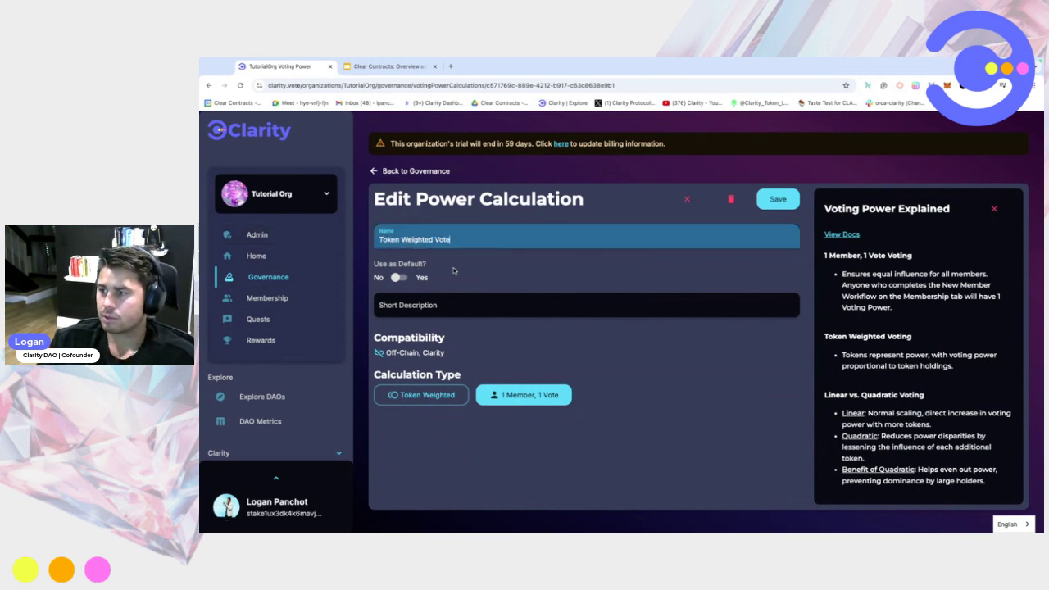
# - Enter "Combines holdings" as the short description of the Token Weighted Vote calculation
pyautogui.click(418, 308)
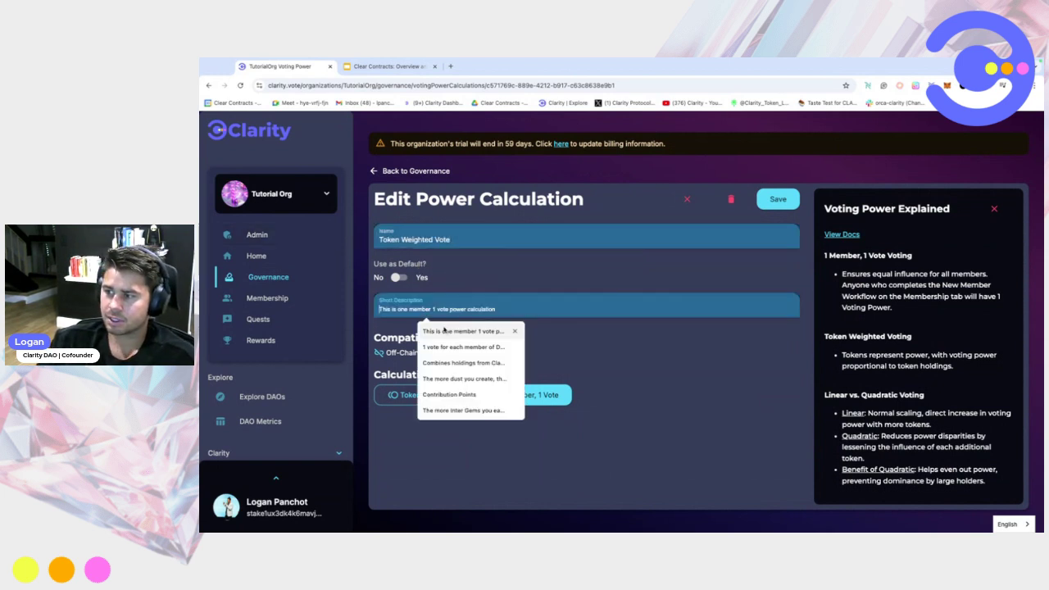
pyautogui.click(449, 366)
pyautogui.moveTo(632, 311); pyautogui.dragTo(445, 312)
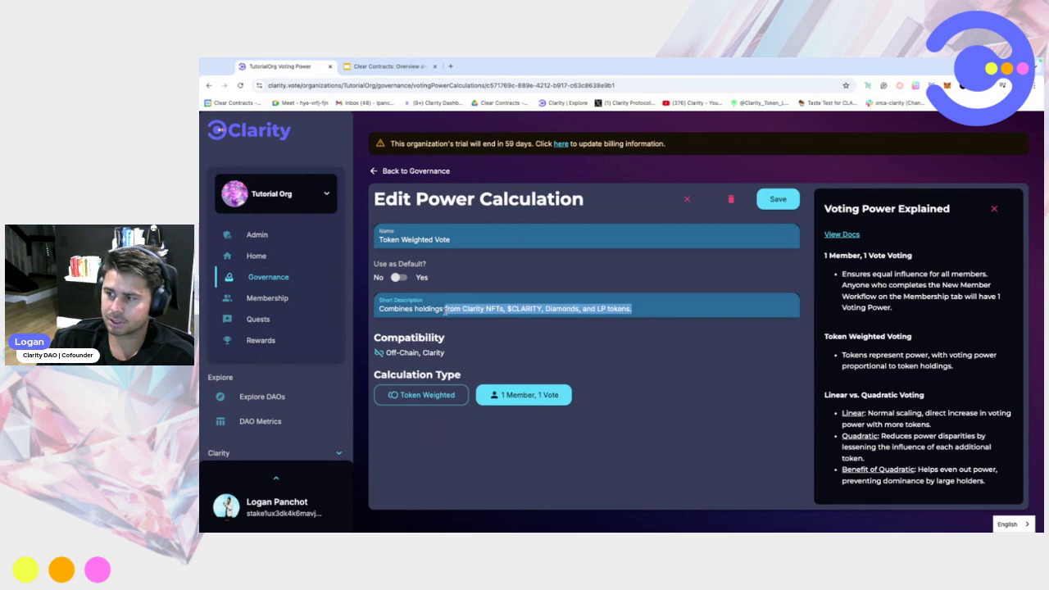
pyautogui.press('BackSpace')
# - Set the calculation type to Token Weighted and add HUNT as a voting asset
pyautogui.click(422, 395)
pyautogui.scroll(-1, 540, 425)
pyautogui.scroll(-1, 540, 425)
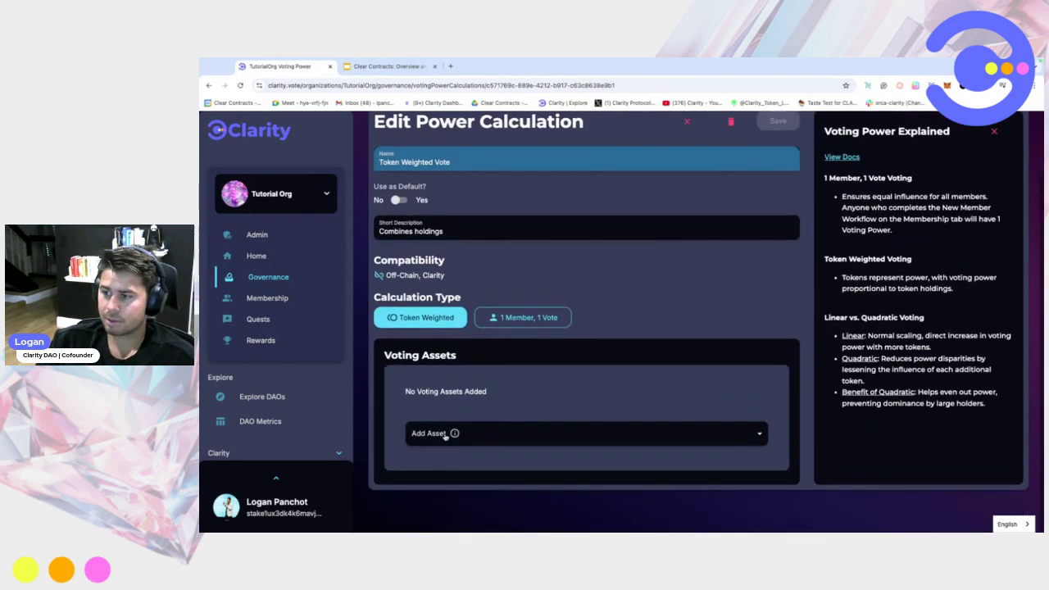
pyautogui.click(432, 434)
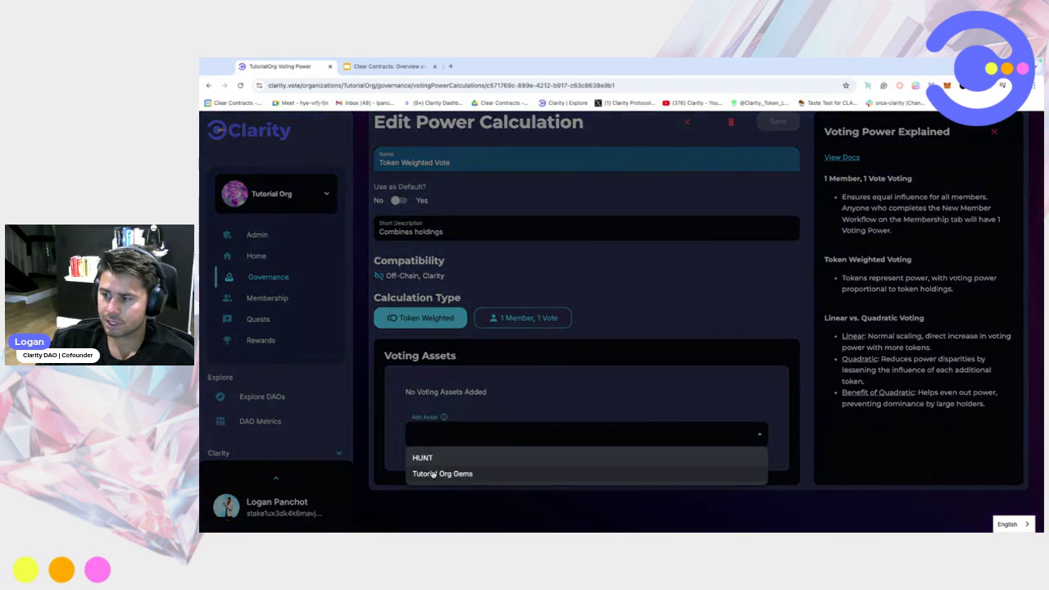
pyautogui.click(428, 459)
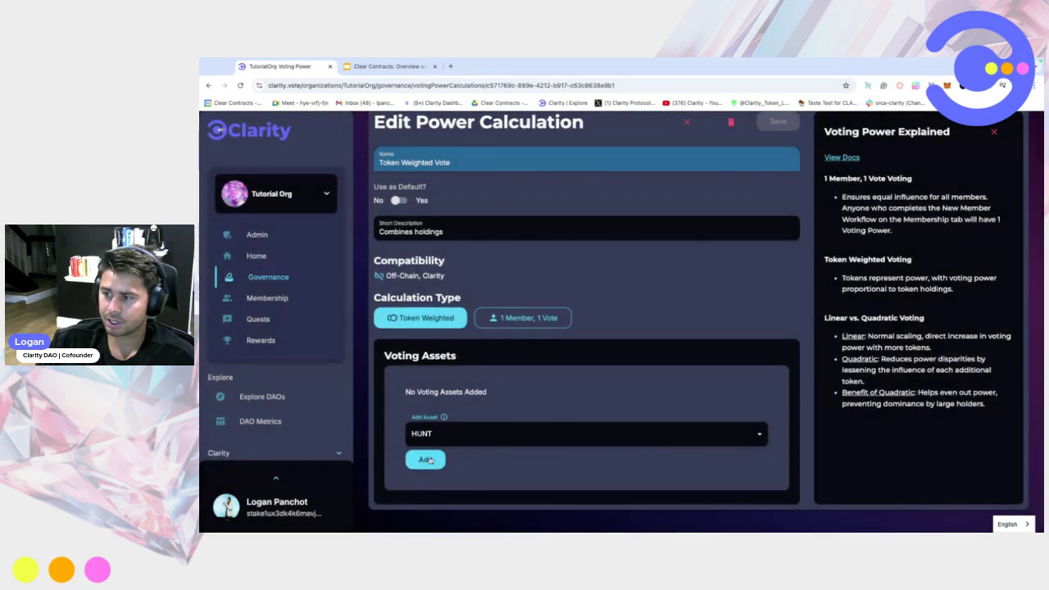
pyautogui.click(425, 460)
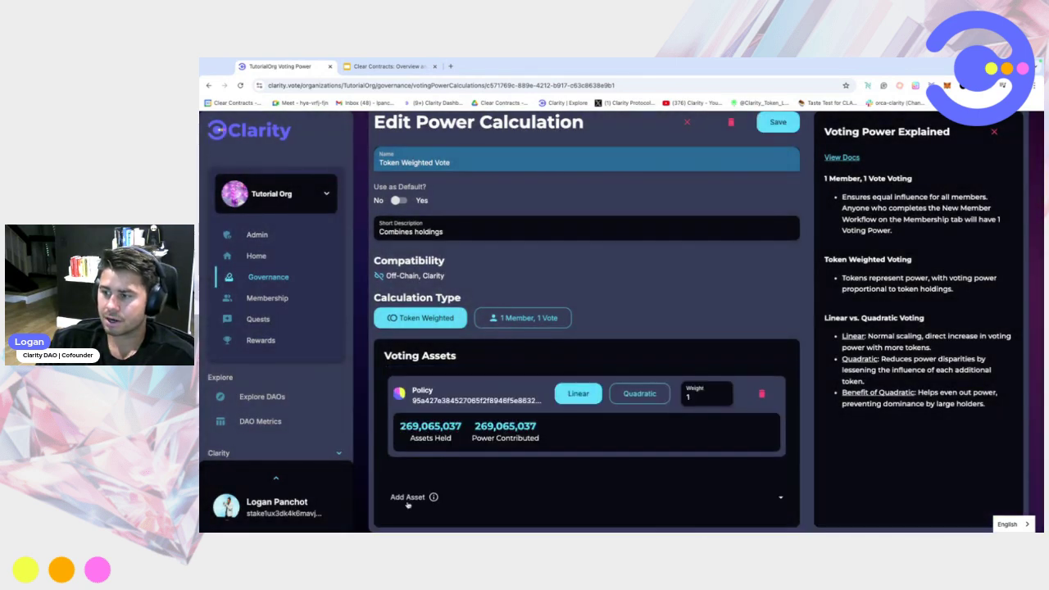
# - Save the Token Weighted Vote calculation and return to the organization's governance settings
pyautogui.moveTo(418, 435)
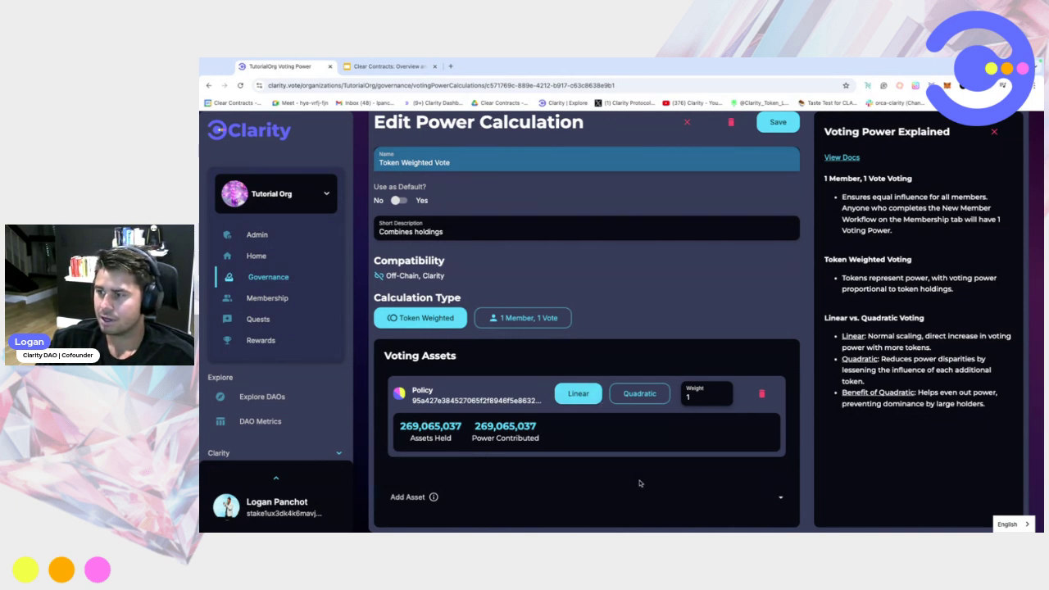
pyautogui.click(777, 123)
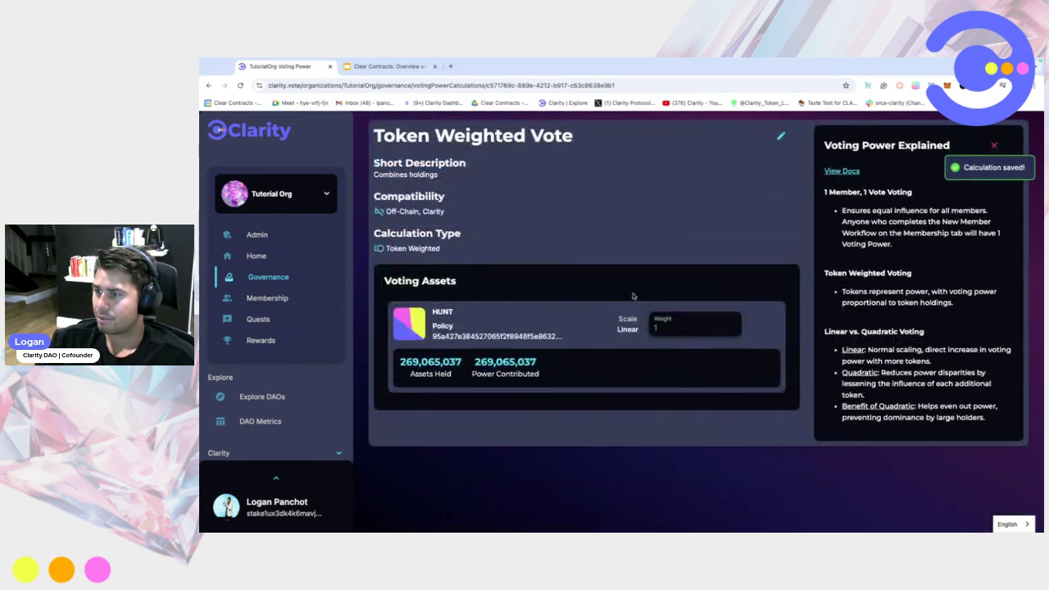
pyautogui.scroll(1, 623, 209)
pyautogui.click(401, 172)
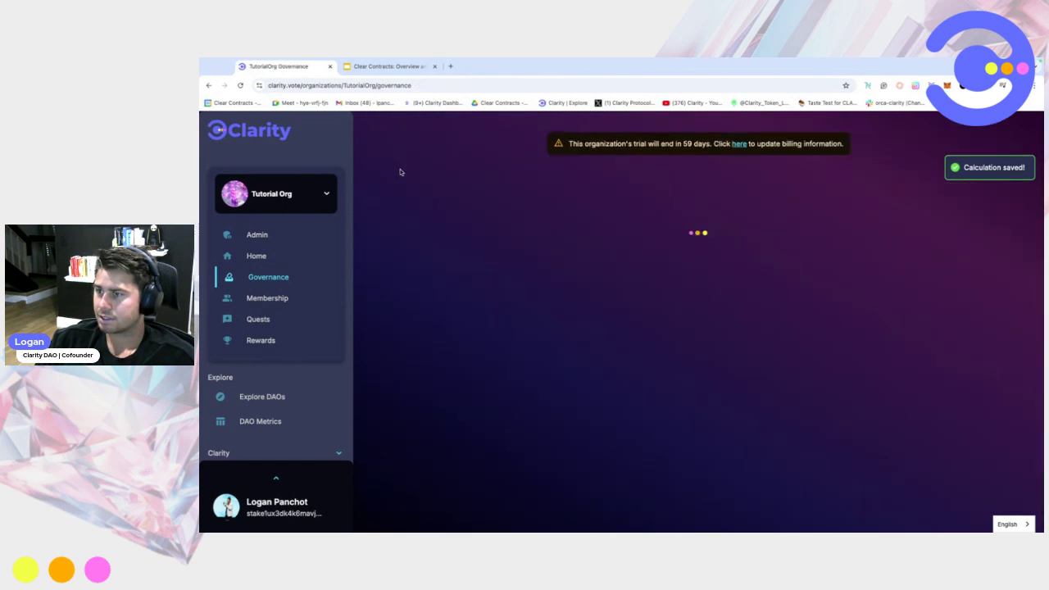
pyautogui.click(621, 297)
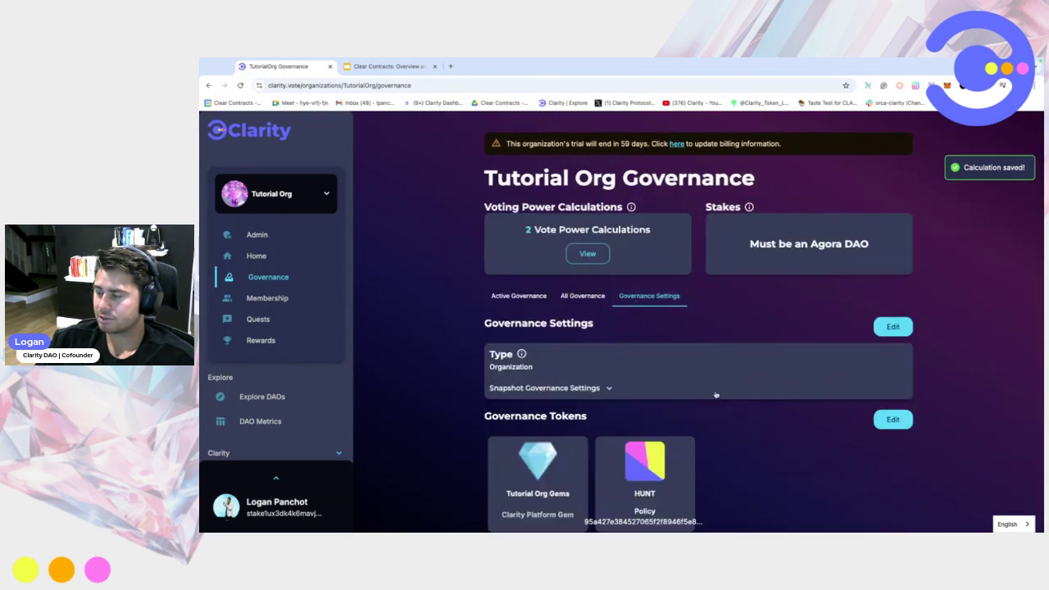
# - Open the HUNT governance token for editing and set its asset decimals to 6
pyautogui.scroll(-3, 662, 295)
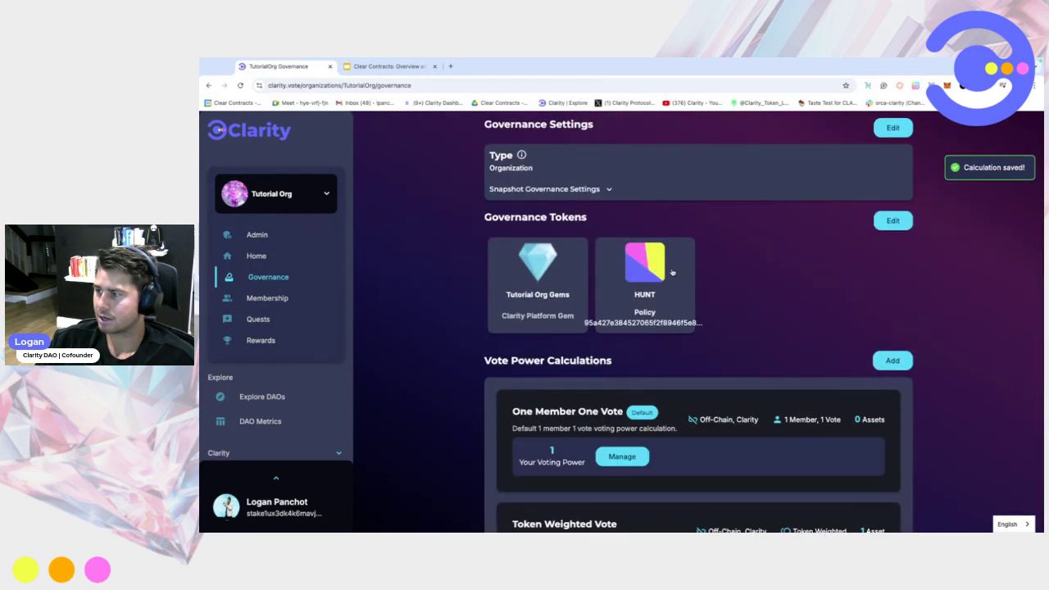
pyautogui.click(662, 279)
pyautogui.click(859, 300)
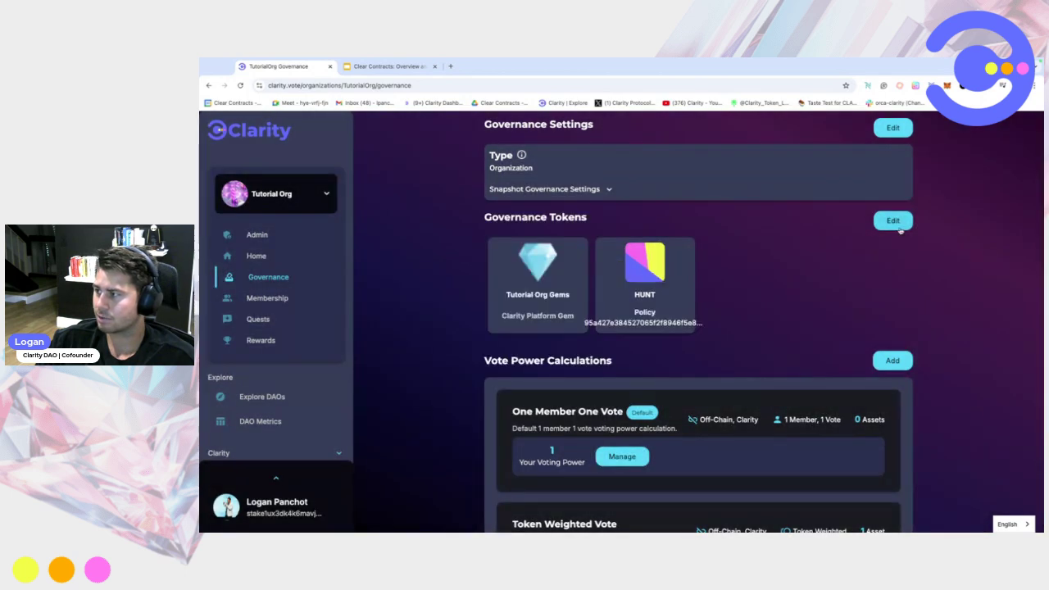
pyautogui.click(892, 220)
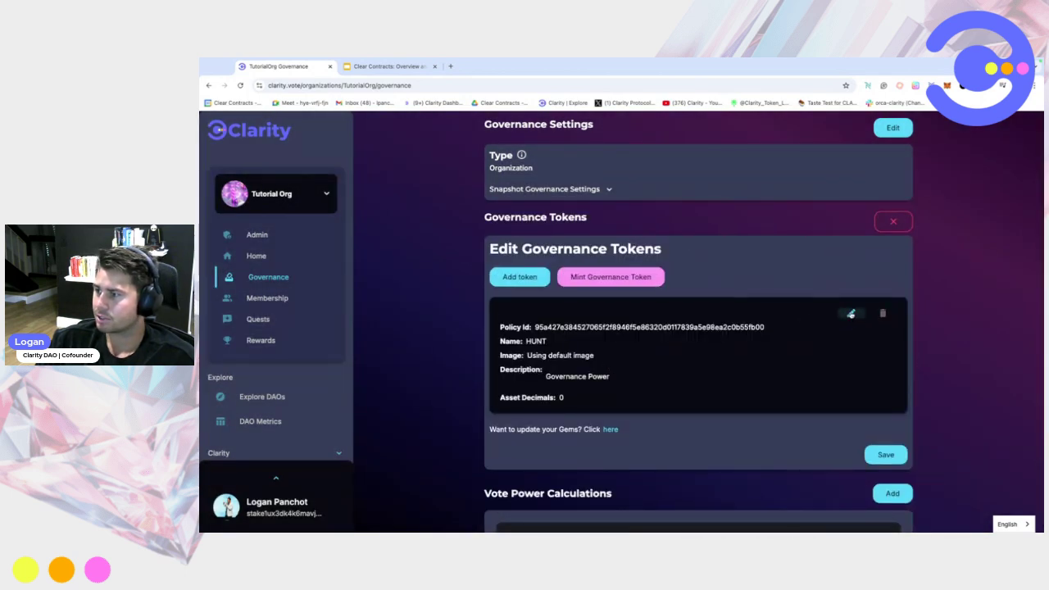
pyautogui.click(851, 314)
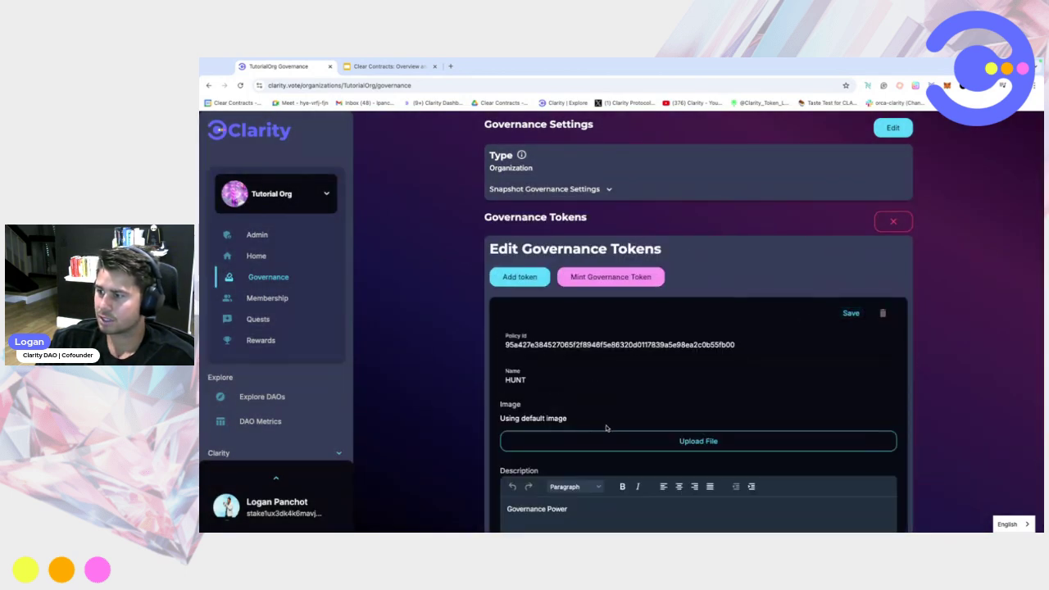
pyautogui.scroll(-5, 606, 418)
pyautogui.scroll(2, 609, 385)
pyautogui.moveTo(520, 291); pyautogui.dragTo(493, 289)
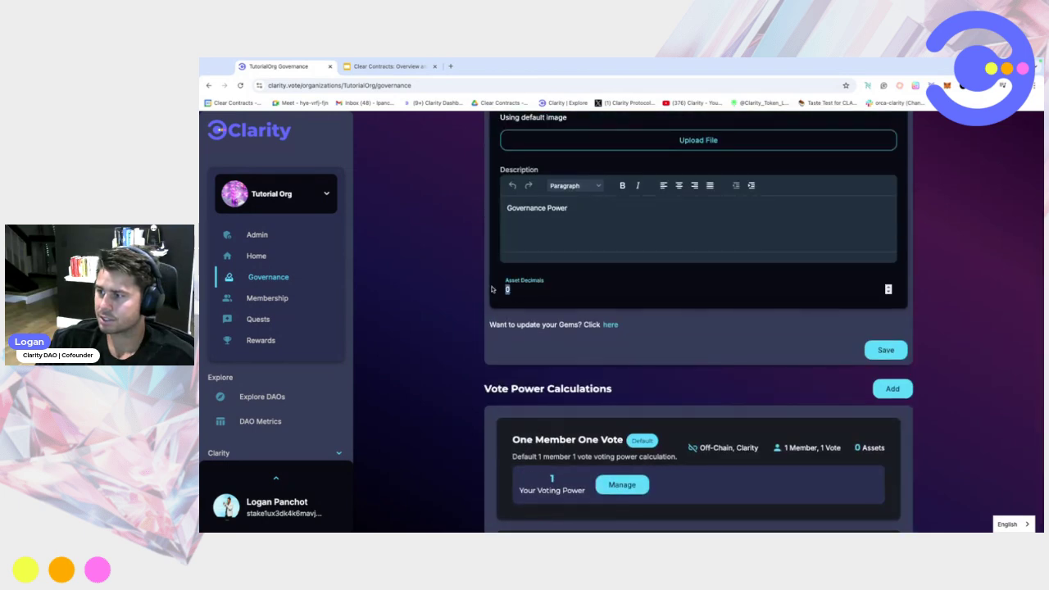
pyautogui.write('6')
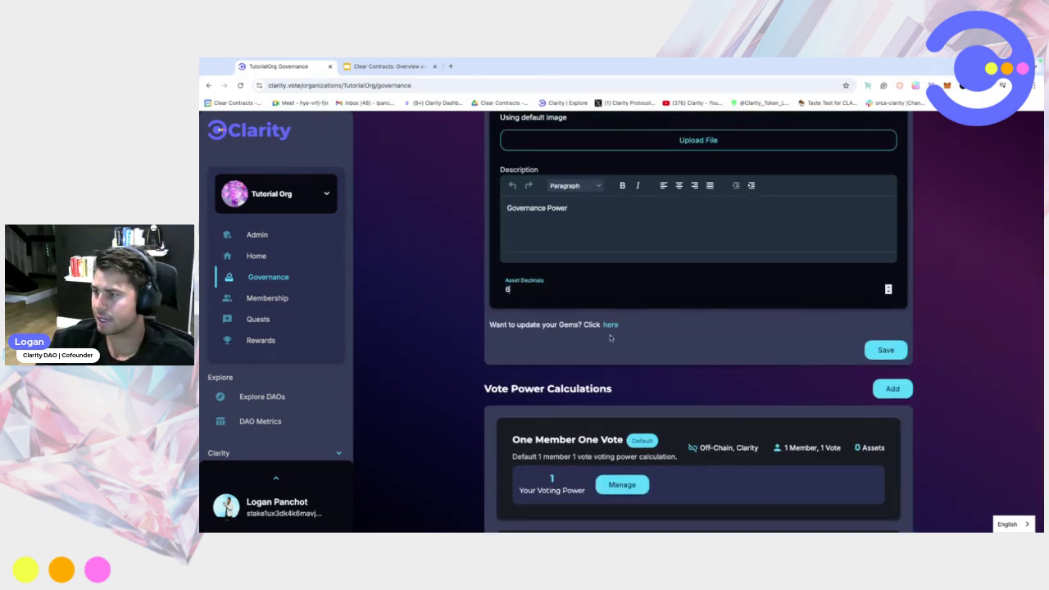
# - Save the governance tokens, sign the wallet ownership message with the wallet password, and check the vote power calculations
pyautogui.click(890, 350)
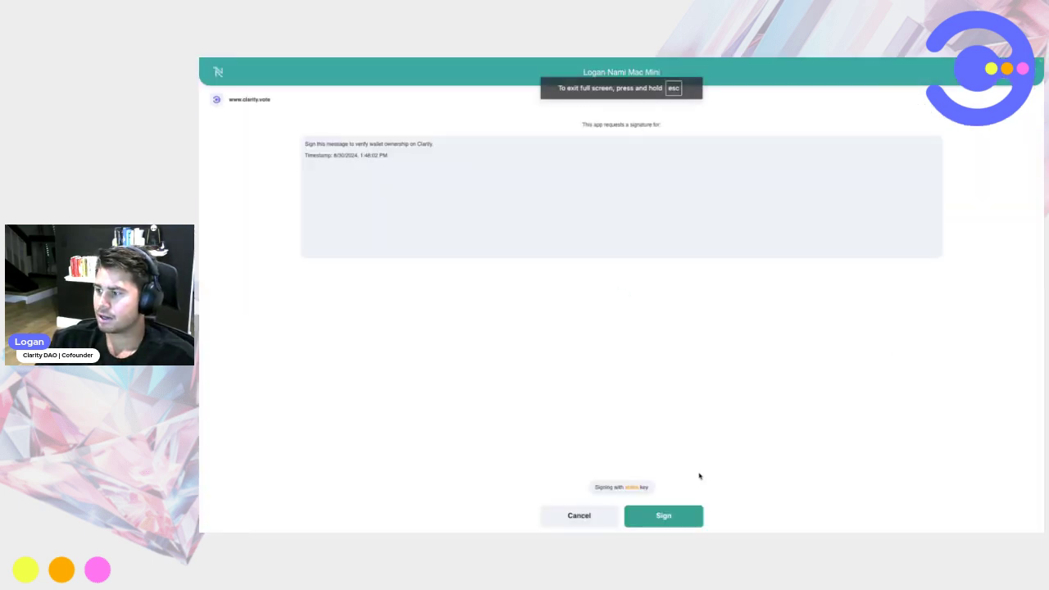
pyautogui.click(677, 518)
pyautogui.write('•')
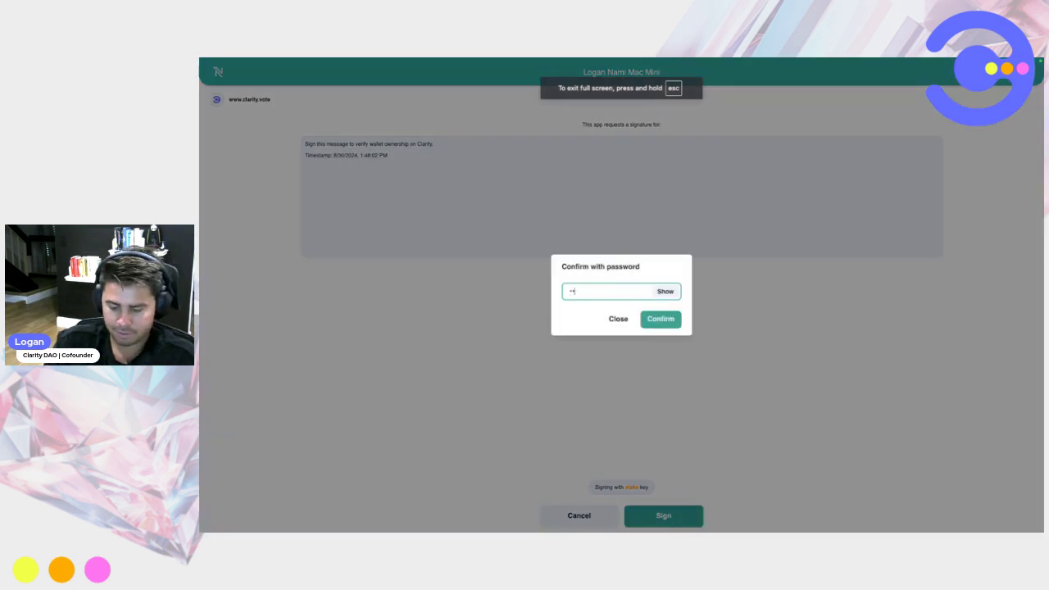
pyautogui.write('•••••••••')
pyautogui.press('Return')
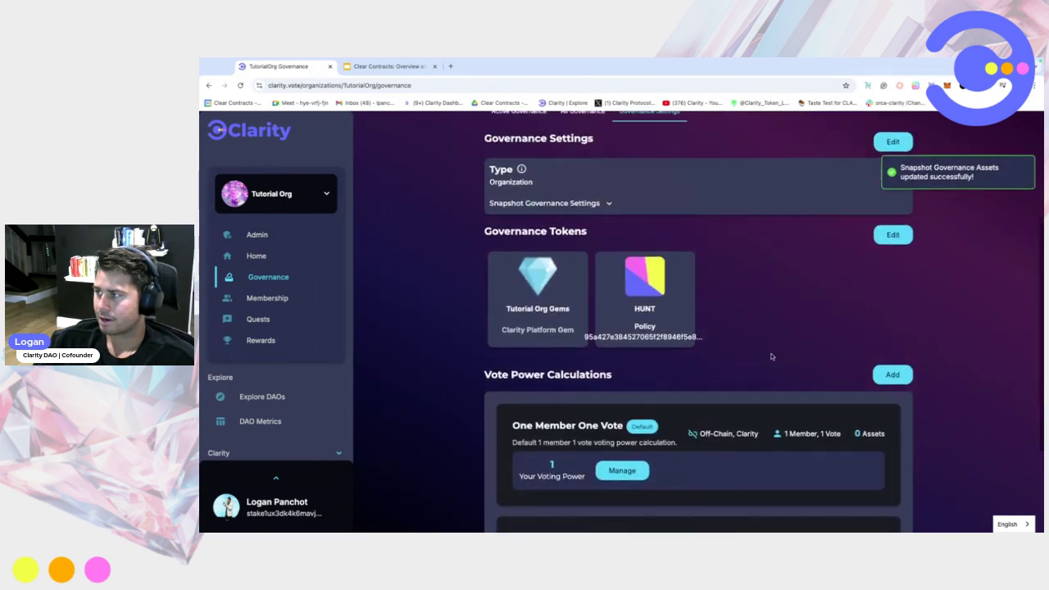
pyautogui.scroll(-2, 768, 368)
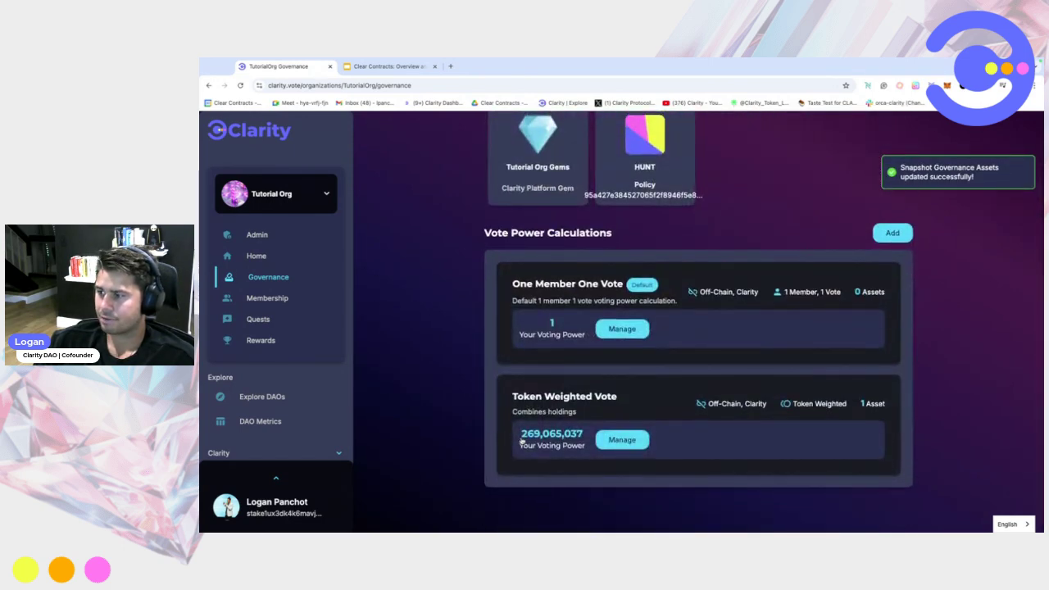
pyautogui.scroll(4, 509, 400)
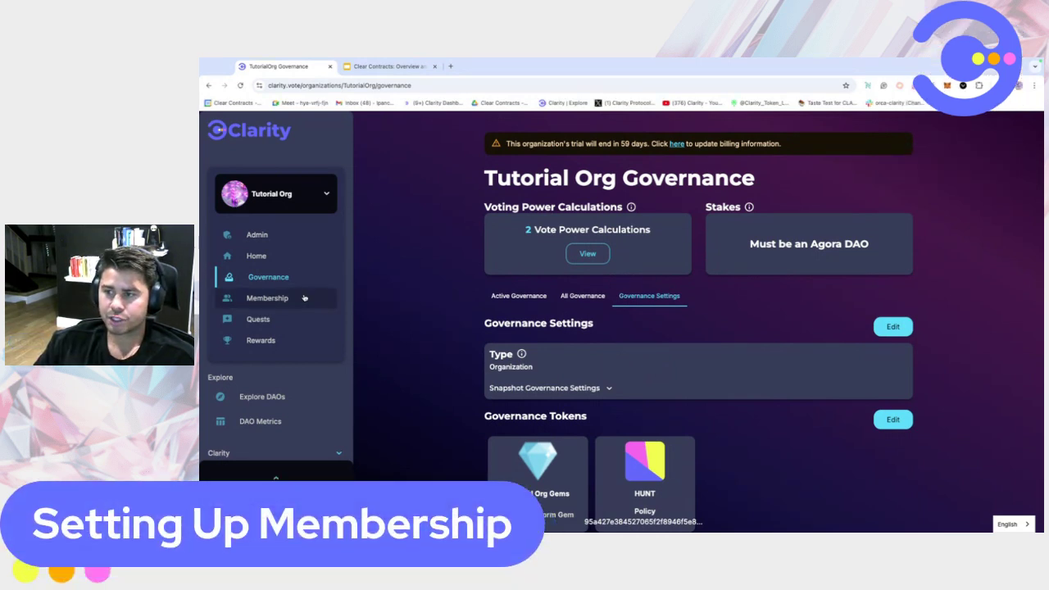
# - Open the new member application in the membership administration and set the Member Wallet requirement to Holds Tokens
pyautogui.click(274, 300)
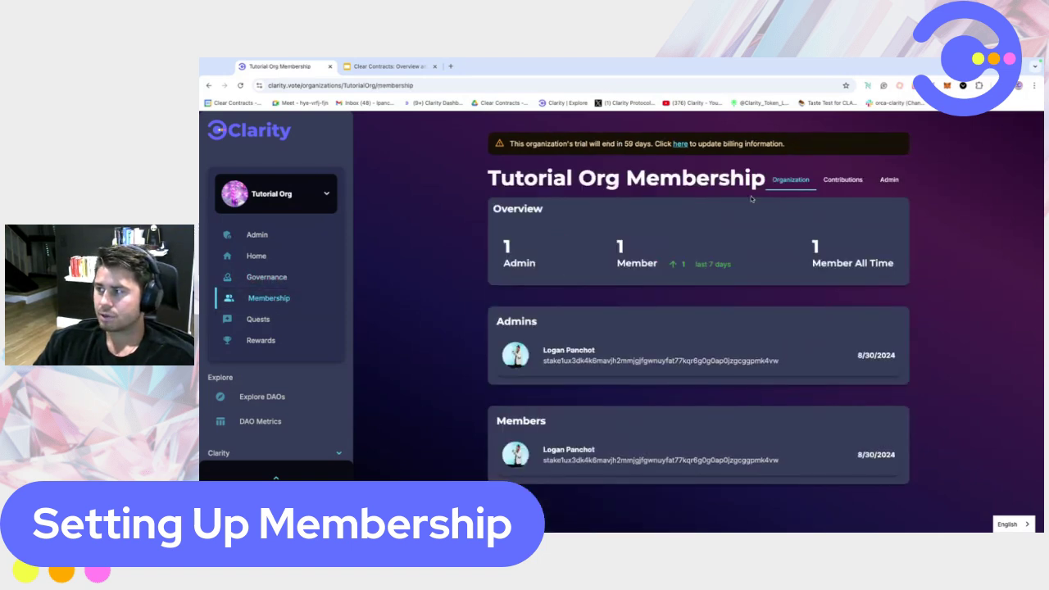
pyautogui.click(889, 181)
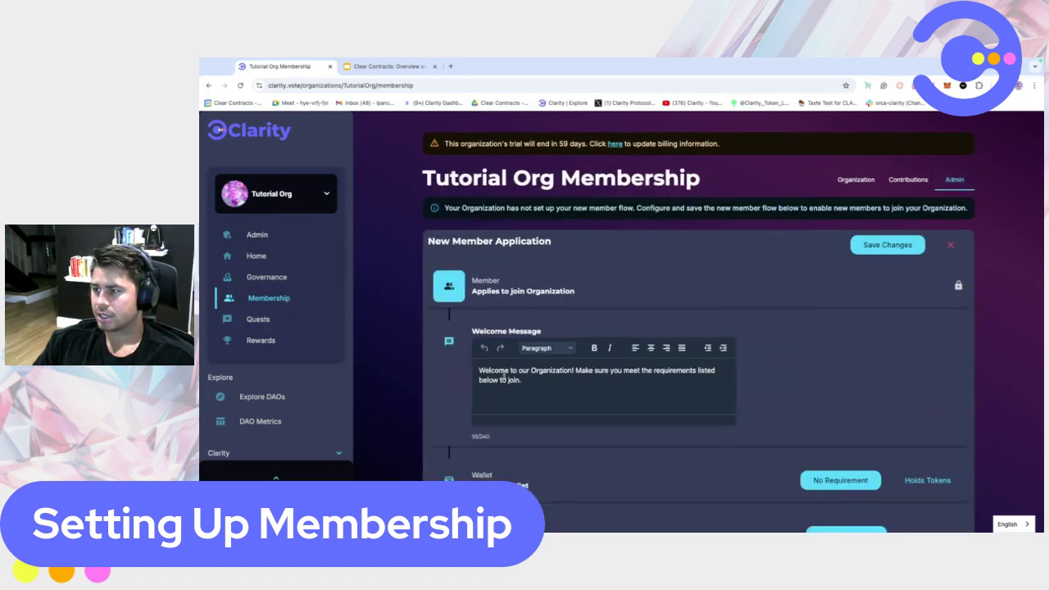
pyautogui.scroll(-3, 564, 361)
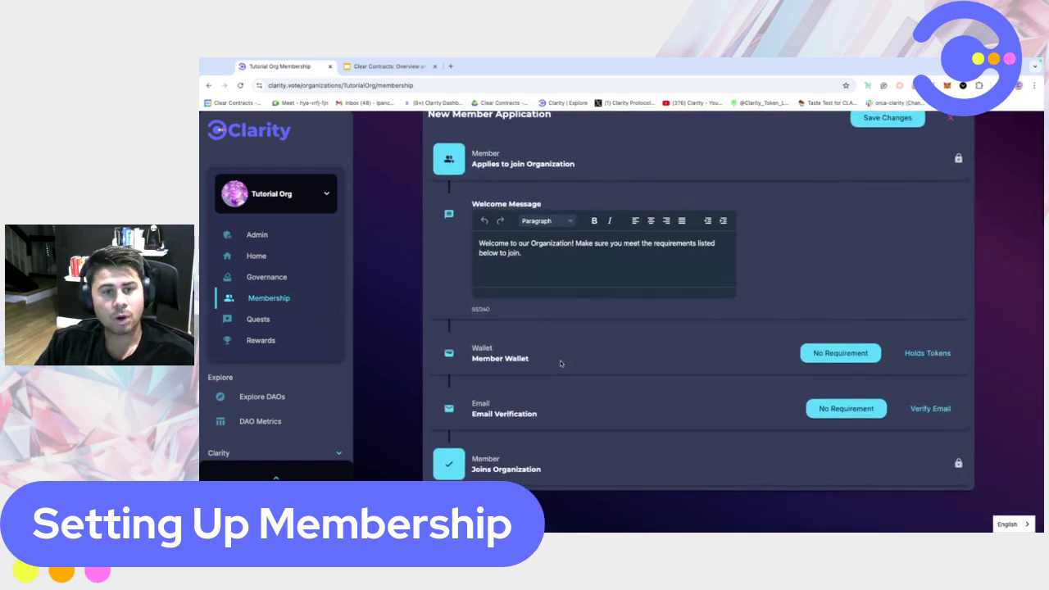
pyautogui.click(911, 359)
pyautogui.click(530, 392)
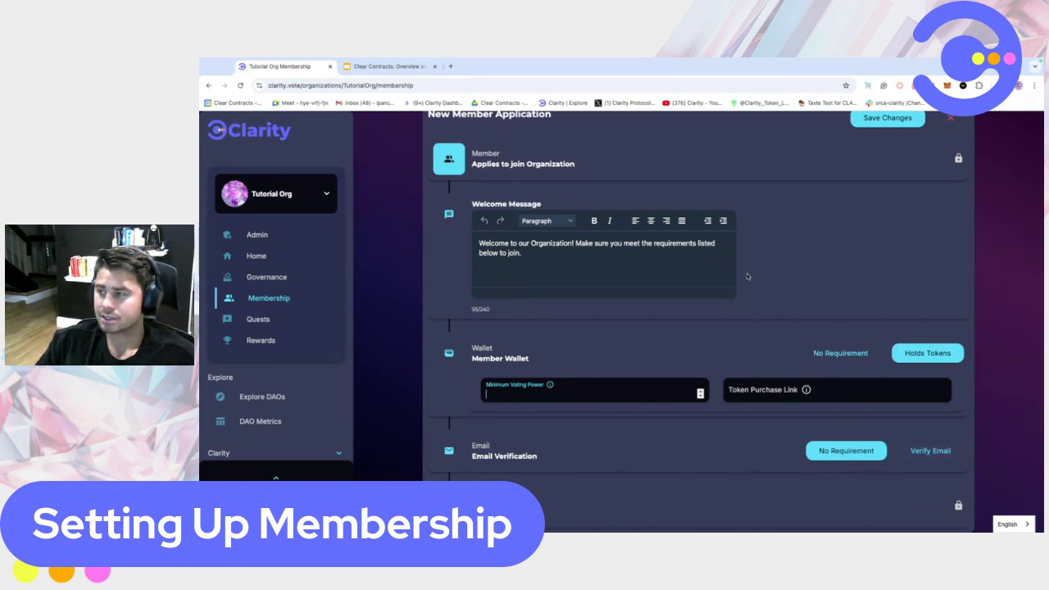
pyautogui.scroll(3, 805, 410)
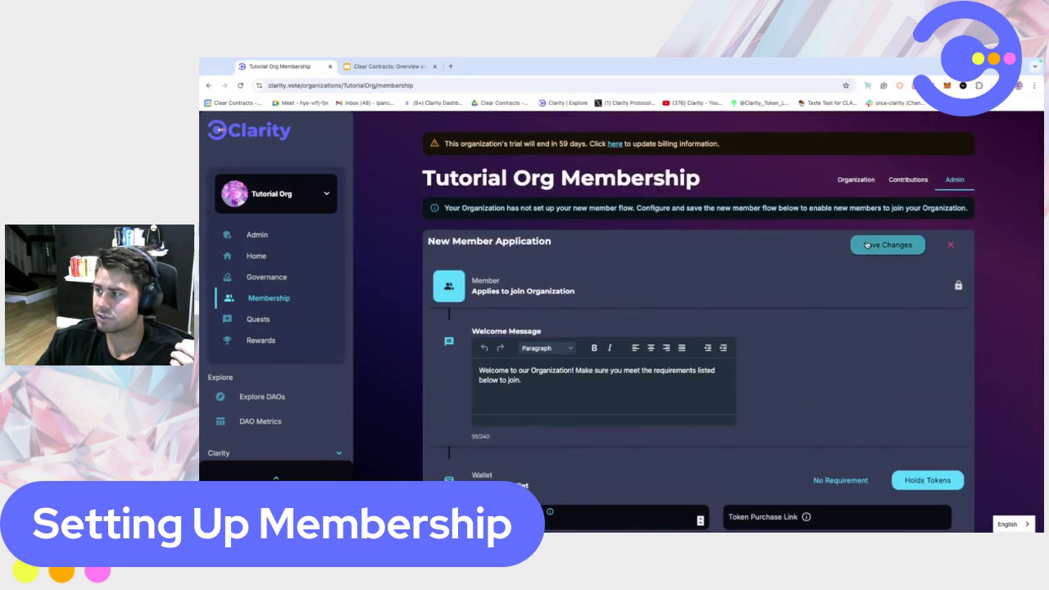
# - Check the Token Weighted Vote voting power in the governance settings and return to the governance overview
pyautogui.click(263, 278)
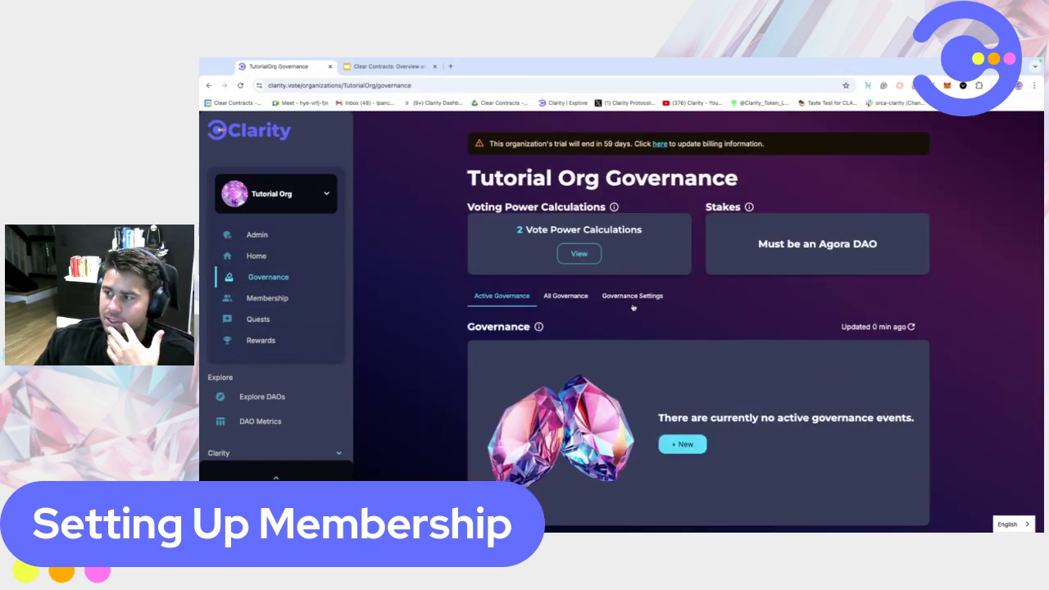
pyautogui.click(629, 296)
pyautogui.scroll(-4, 793, 463)
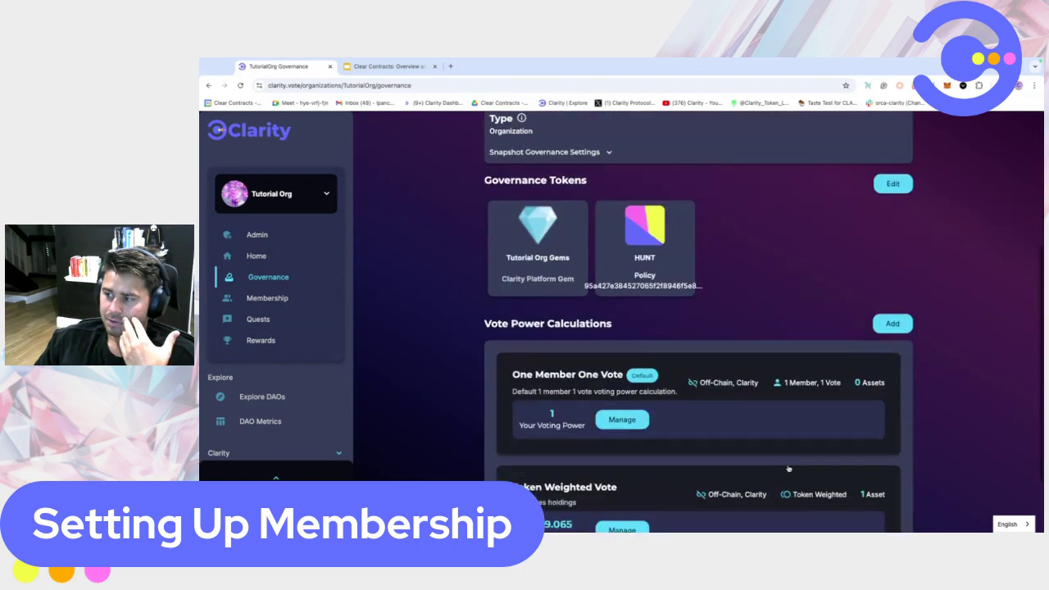
pyautogui.scroll(-1, 787, 469)
pyautogui.moveTo(531, 441); pyautogui.dragTo(572, 436)
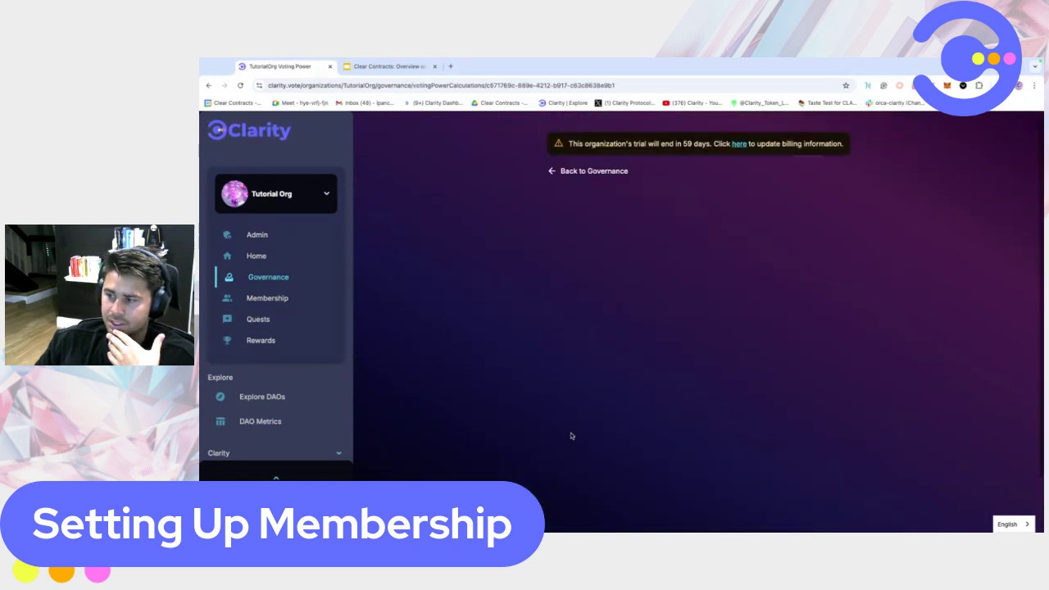
pyautogui.click(505, 174)
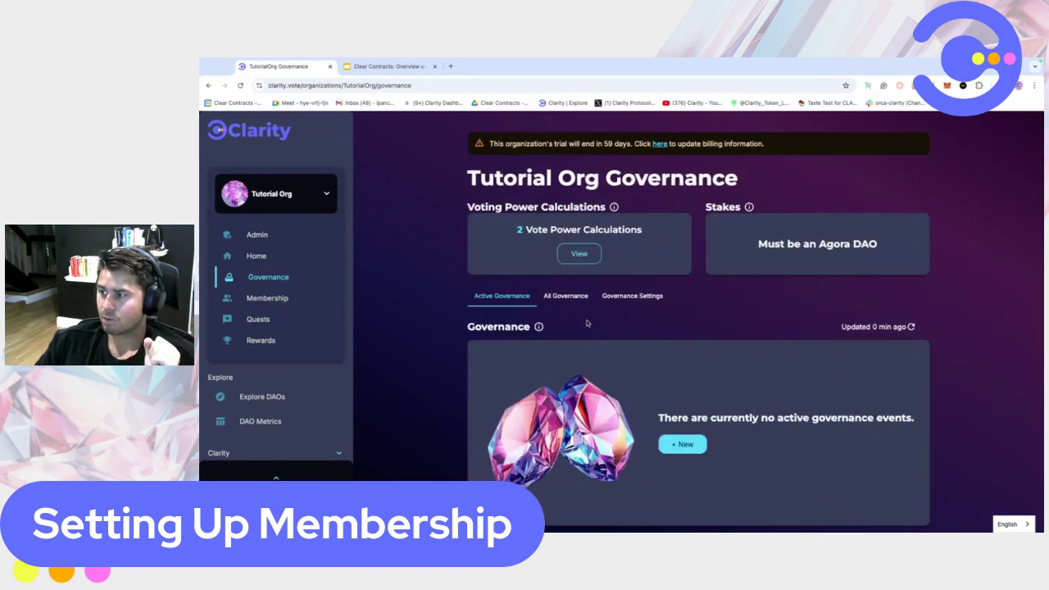
# - Examine the off-chain snapshot action types available for a new governance action, then dismiss the selection
pyautogui.click(689, 447)
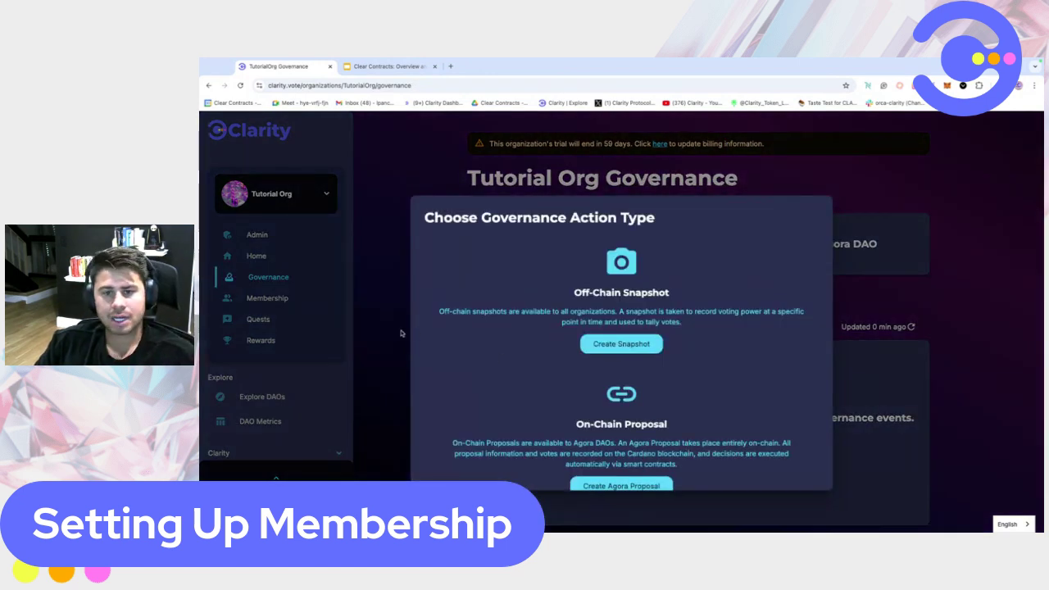
pyautogui.click(622, 345)
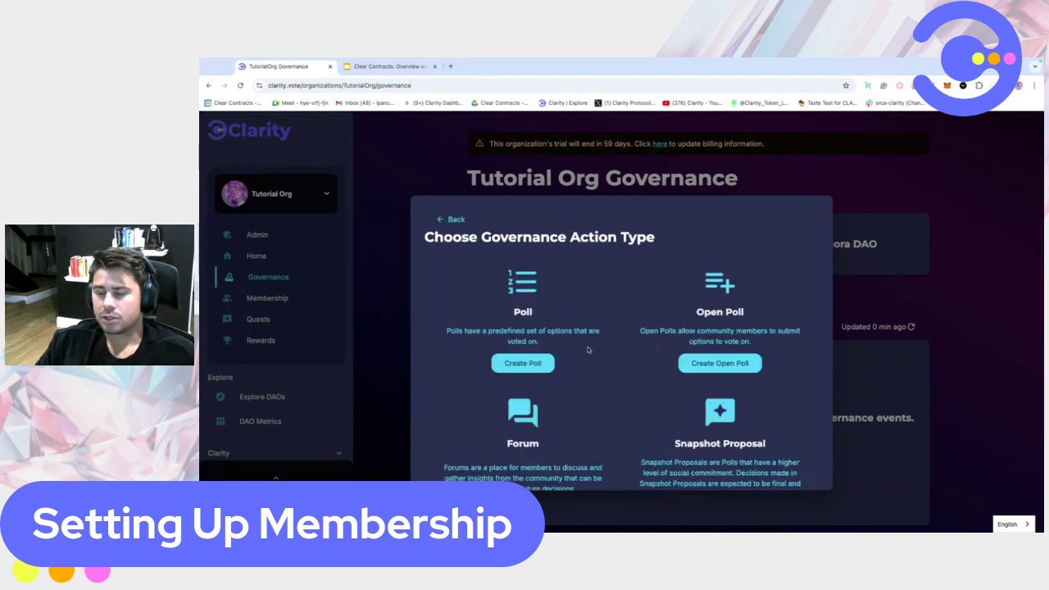
pyautogui.scroll(-1, 517, 330)
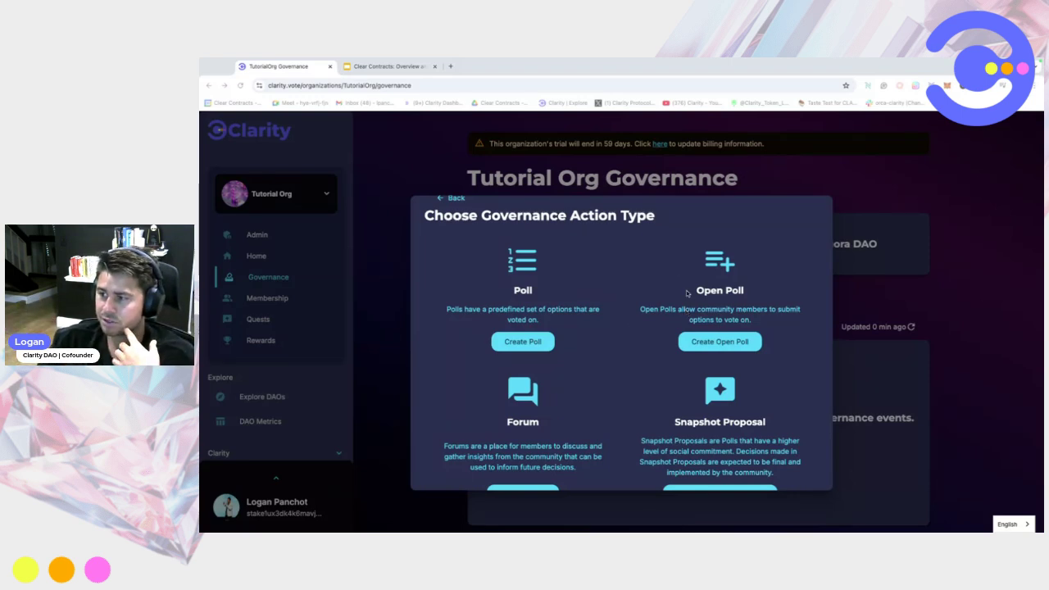
pyautogui.scroll(-1, 580, 407)
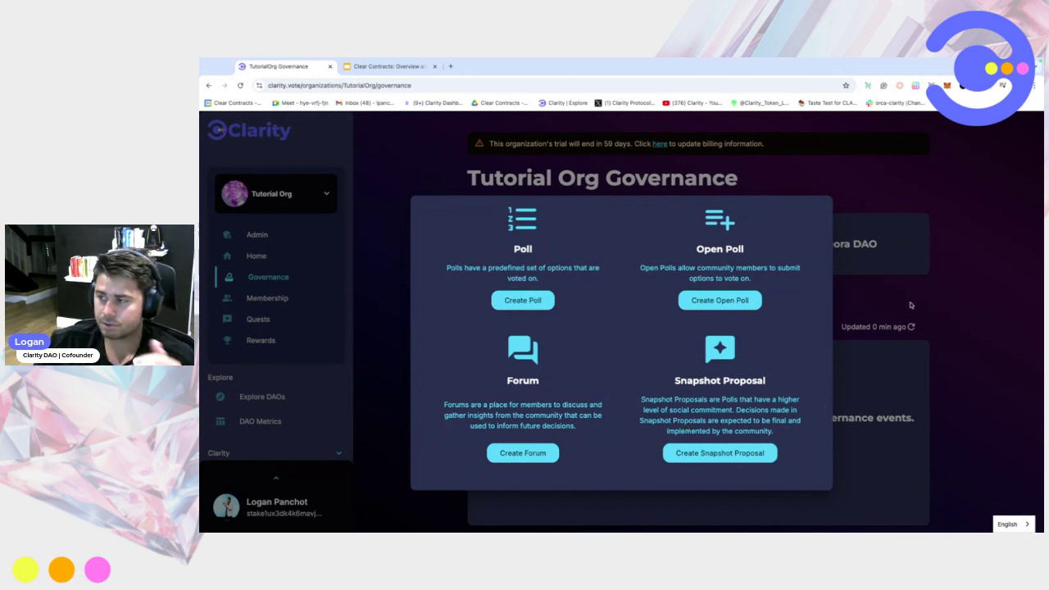
pyautogui.click(879, 313)
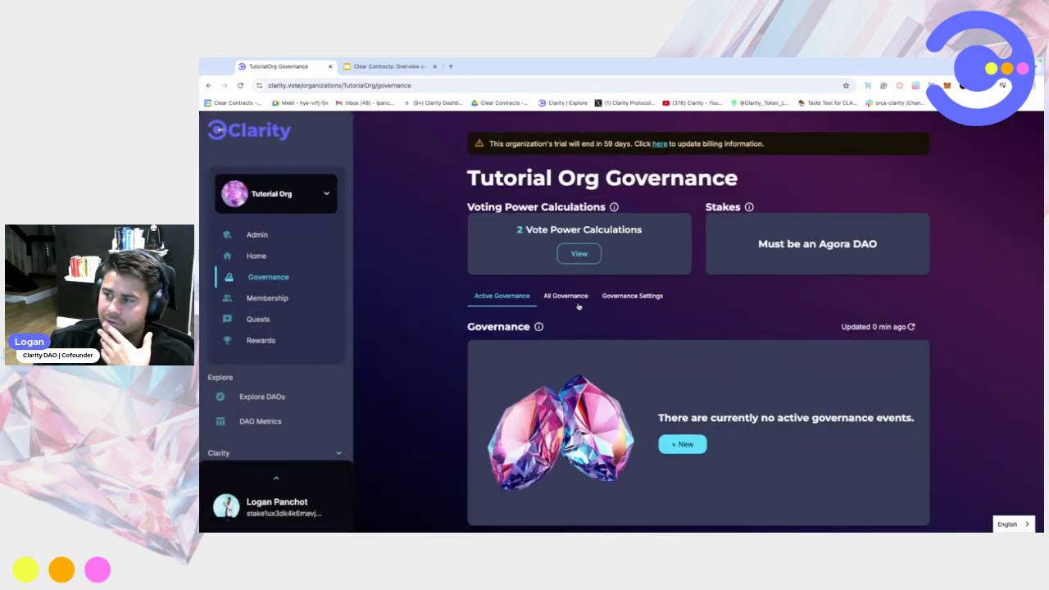
# - Create an off-chain Open Poll named "Meme Competition" with the description "Upload your best Cardano Meme."
pyautogui.click(682, 443)
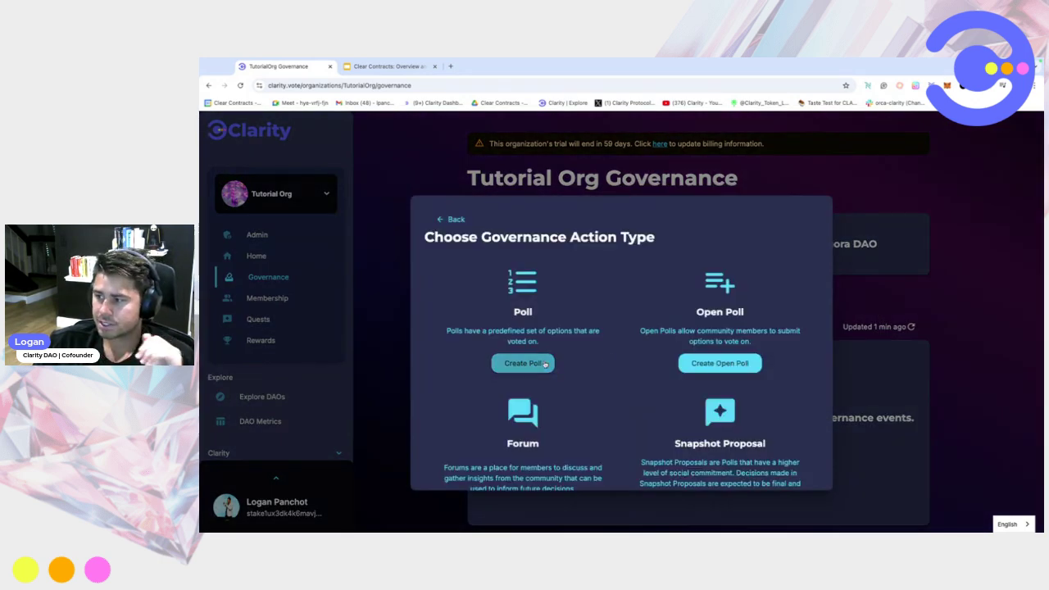
pyautogui.click(719, 363)
pyautogui.click(611, 281)
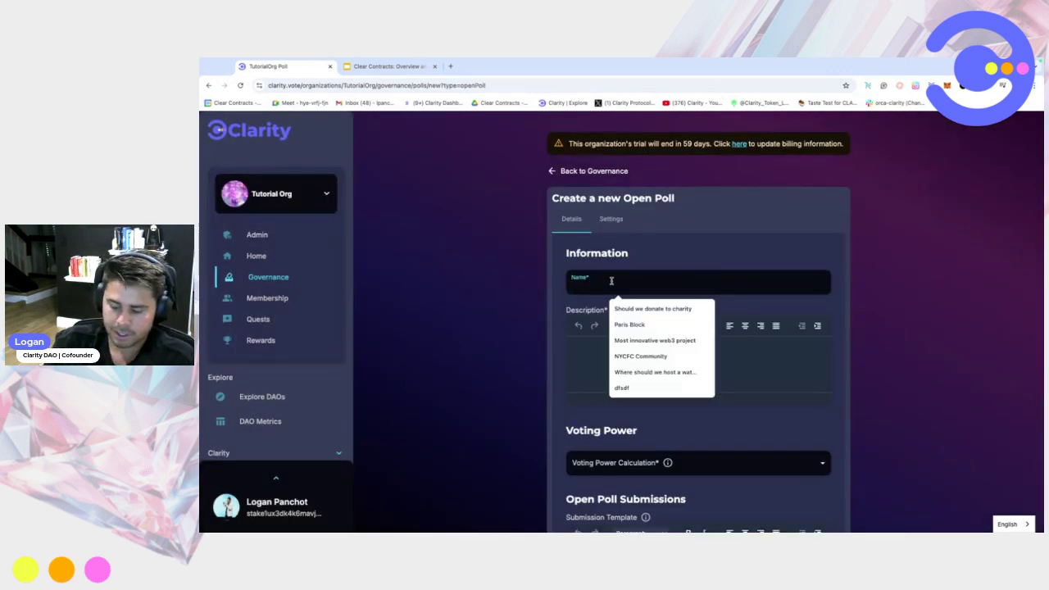
pyautogui.write('Meme Competition')
pyautogui.click(617, 349)
pyautogui.write('Upload your best Cardano Meme.')
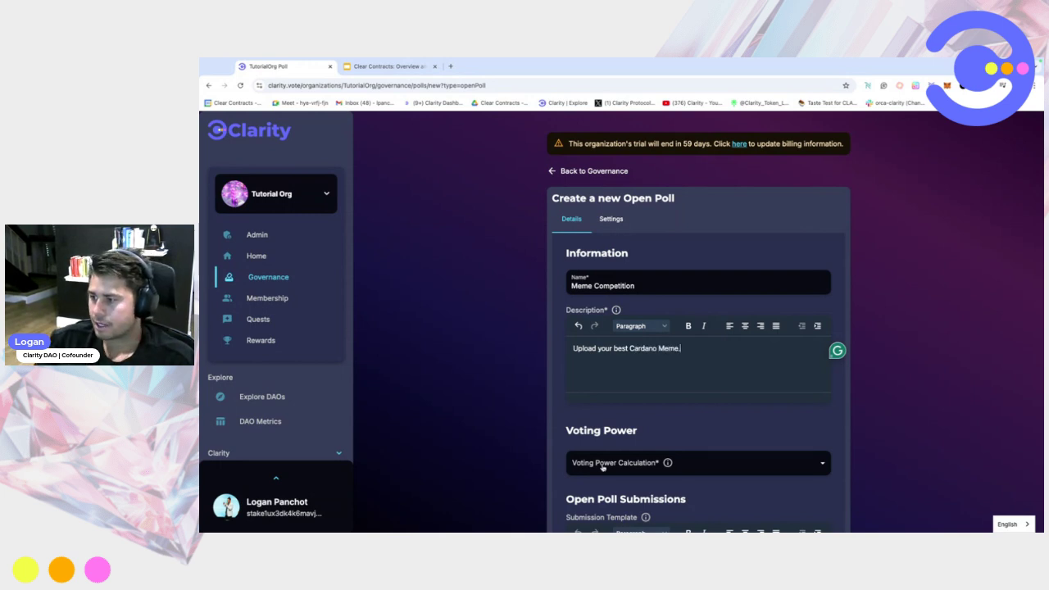
# - Set the poll's voting power to One Member One Vote, enter "Upload your meme here" as the submission template, and proceed to its settings
pyautogui.click(602, 464)
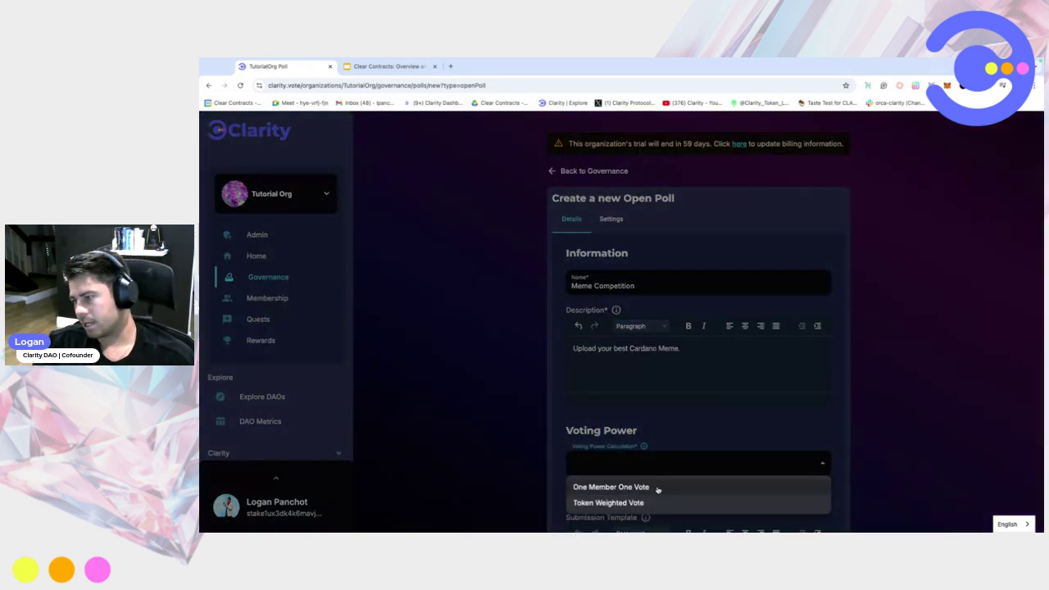
pyautogui.click(604, 488)
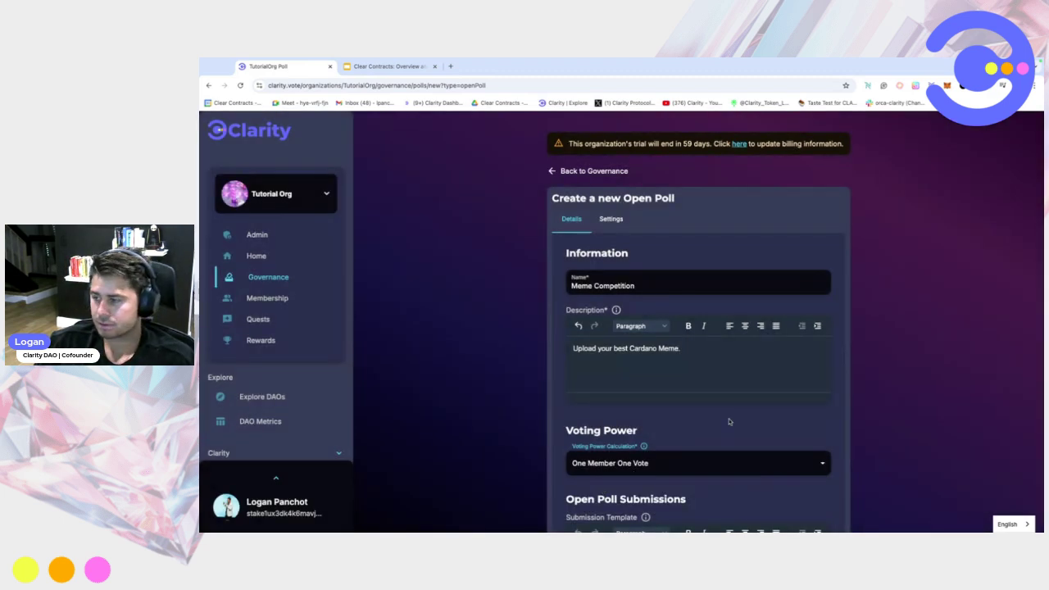
pyautogui.scroll(-3, 729, 422)
pyautogui.click(641, 424)
pyautogui.write('Upload your')
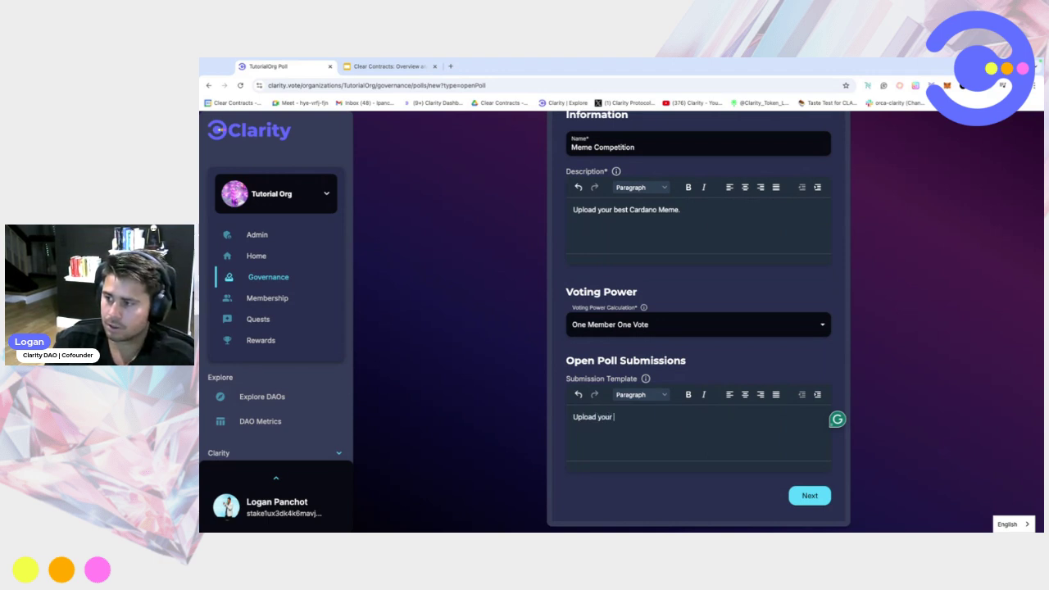
pyautogui.write(' meme here')
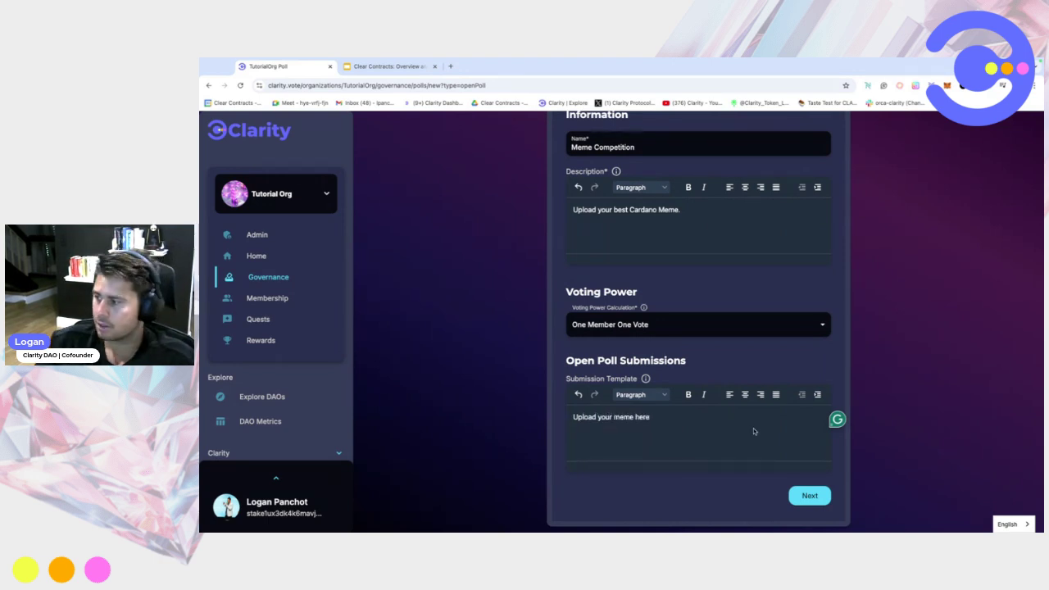
pyautogui.click(817, 494)
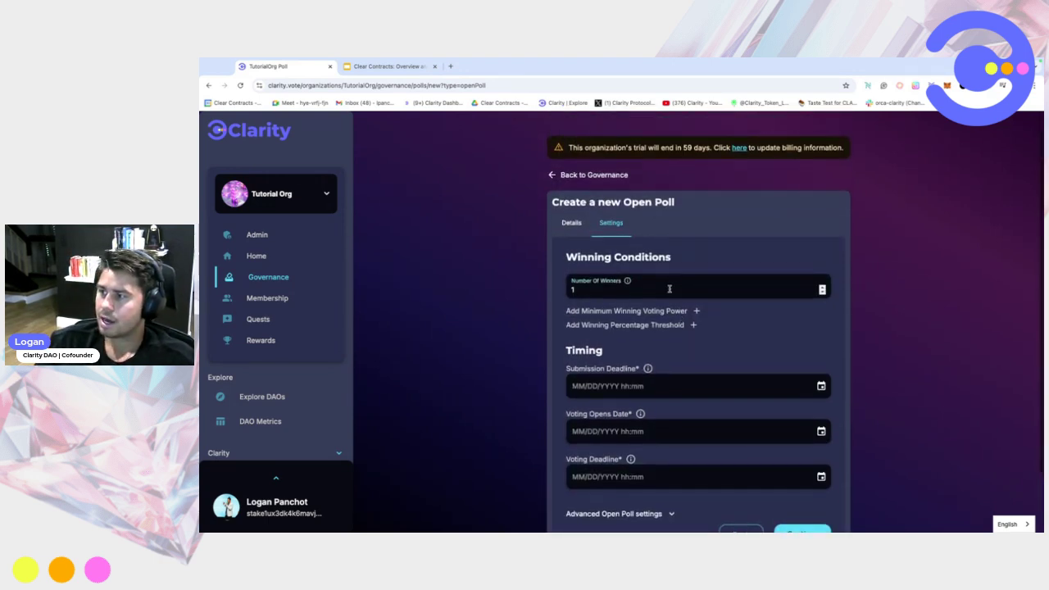
# - Set the poll's number of winners to 2 and its submission deadline to 09/04/2024 00:00
pyautogui.click(568, 283)
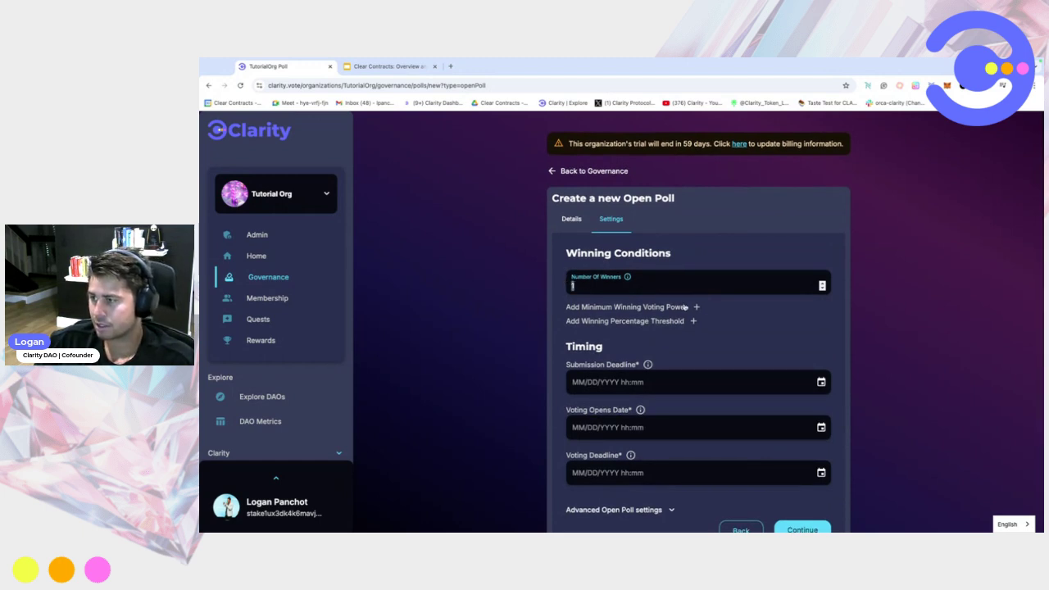
pyautogui.write('2')
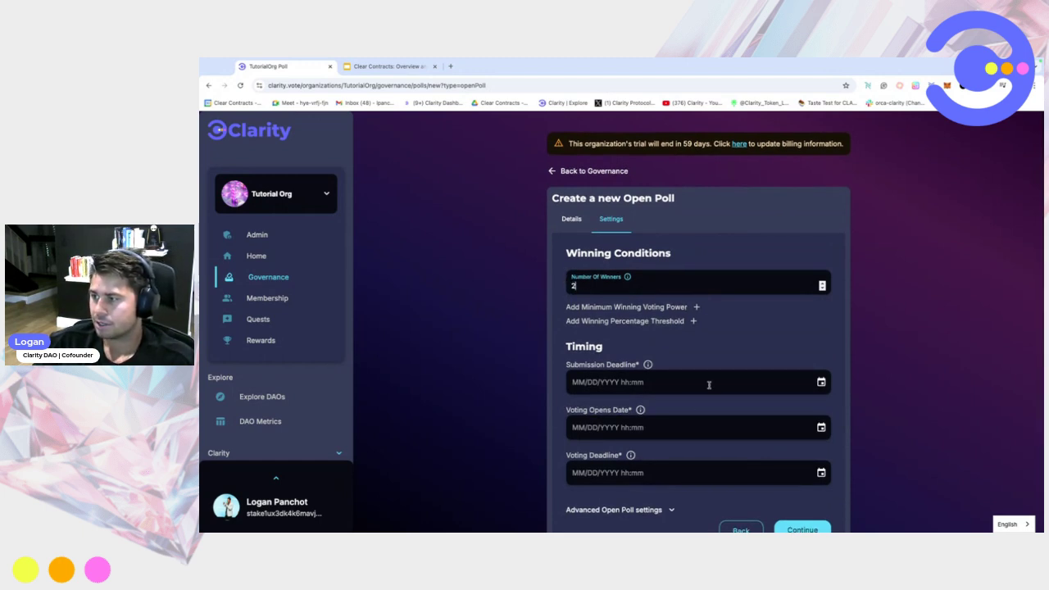
pyautogui.scroll(-1, 626, 417)
pyautogui.click(822, 371)
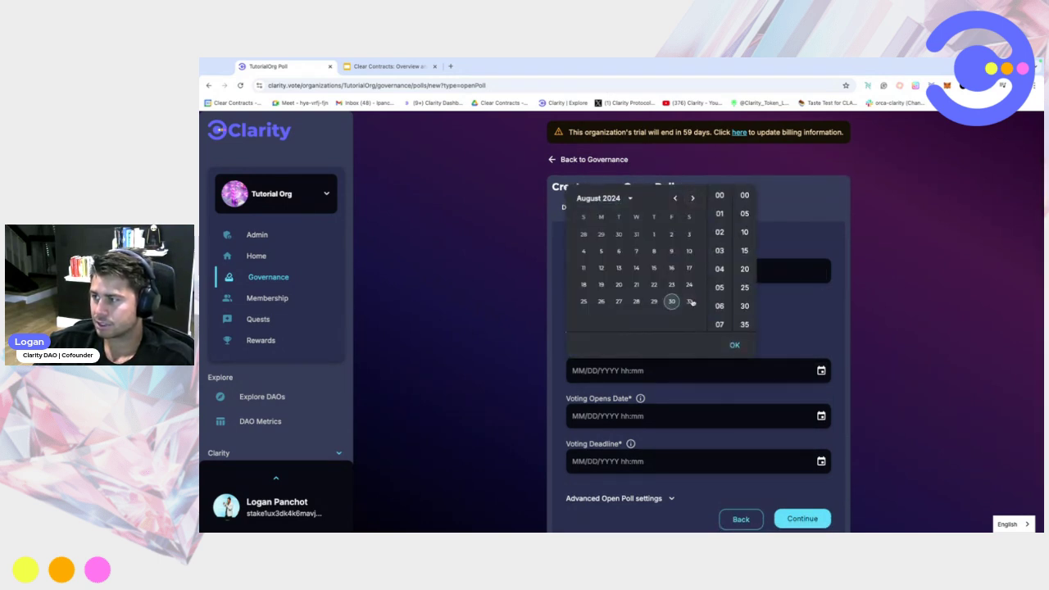
pyautogui.click(692, 198)
pyautogui.click(635, 234)
pyautogui.click(798, 312)
# - Set the voting opens date to 08/30/2024 00:00 and the voting deadline to 09/18/2024 00:00
pyautogui.click(820, 458)
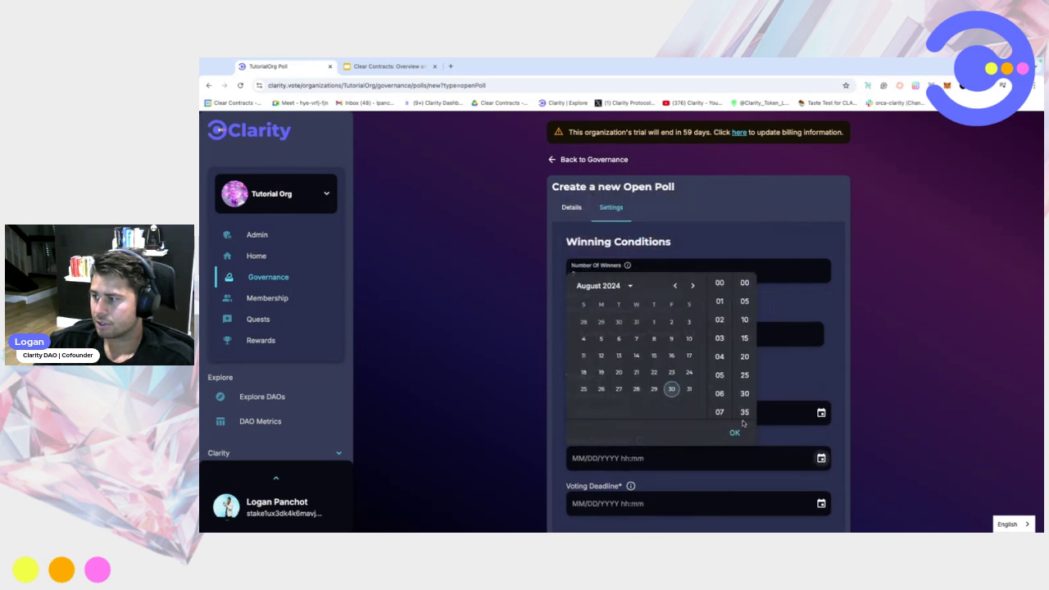
pyautogui.click(671, 388)
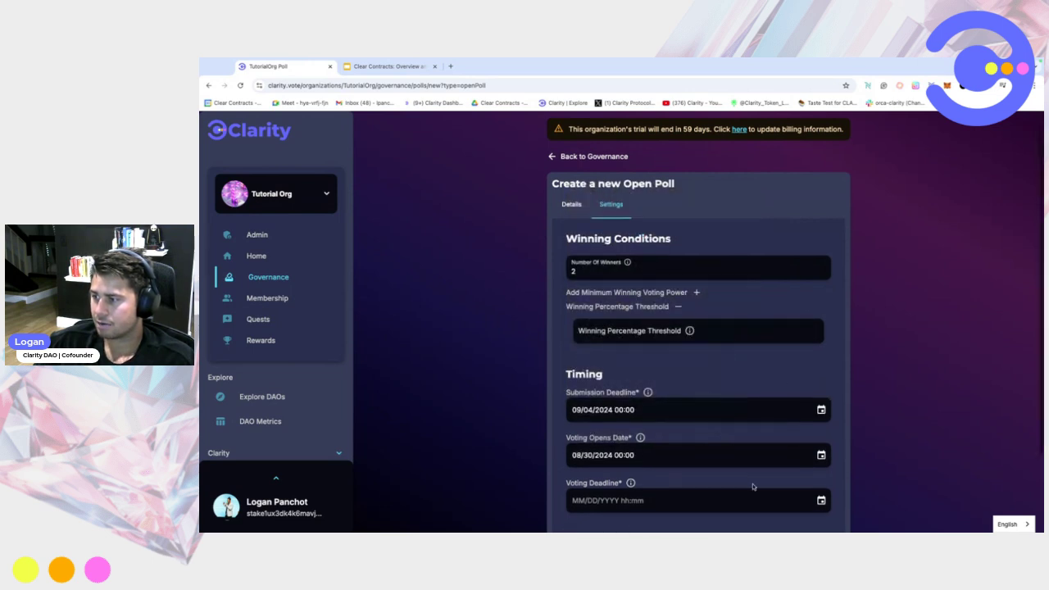
pyautogui.scroll(-1, 819, 459)
pyautogui.click(820, 427)
pyautogui.click(692, 255)
pyautogui.click(636, 325)
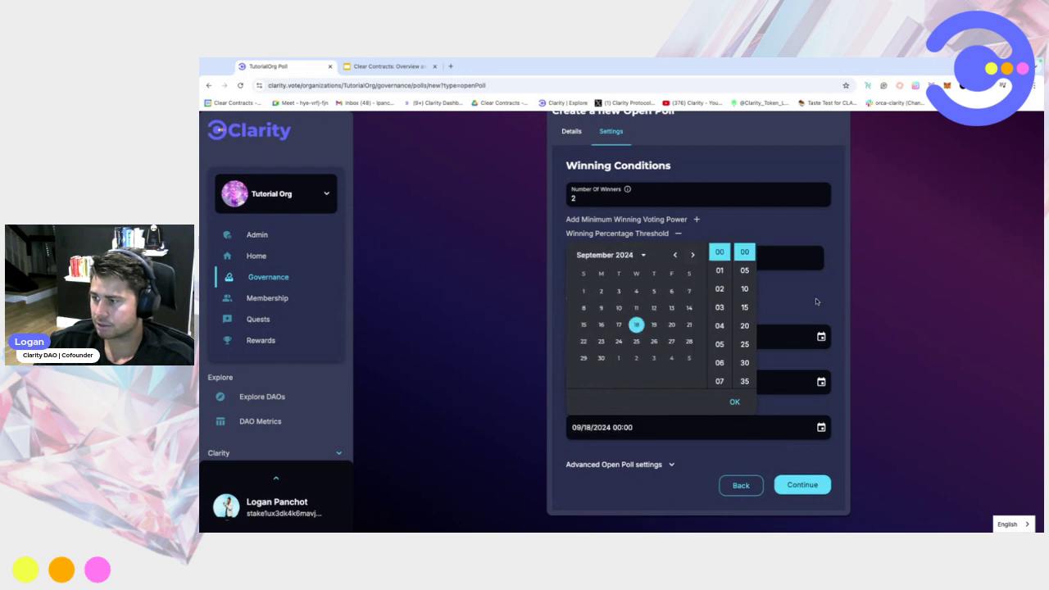
# - Allow voting on multiple options and show the vote count during voting in the advanced settings, and create the open poll
pyautogui.scroll(-1, 693, 451)
pyautogui.click(671, 441)
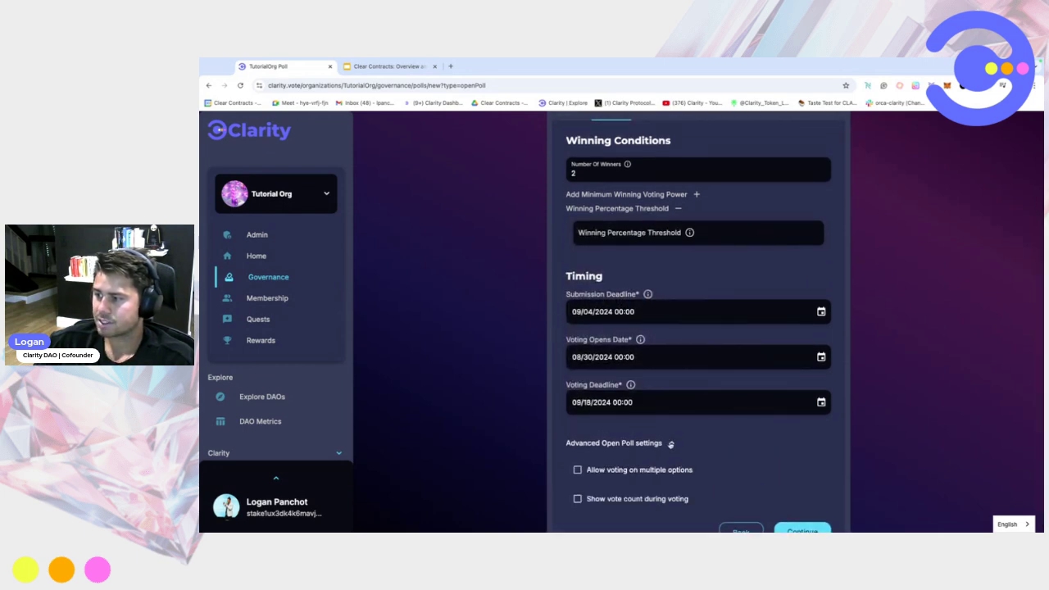
pyautogui.scroll(-1, 608, 465)
pyautogui.click(577, 398)
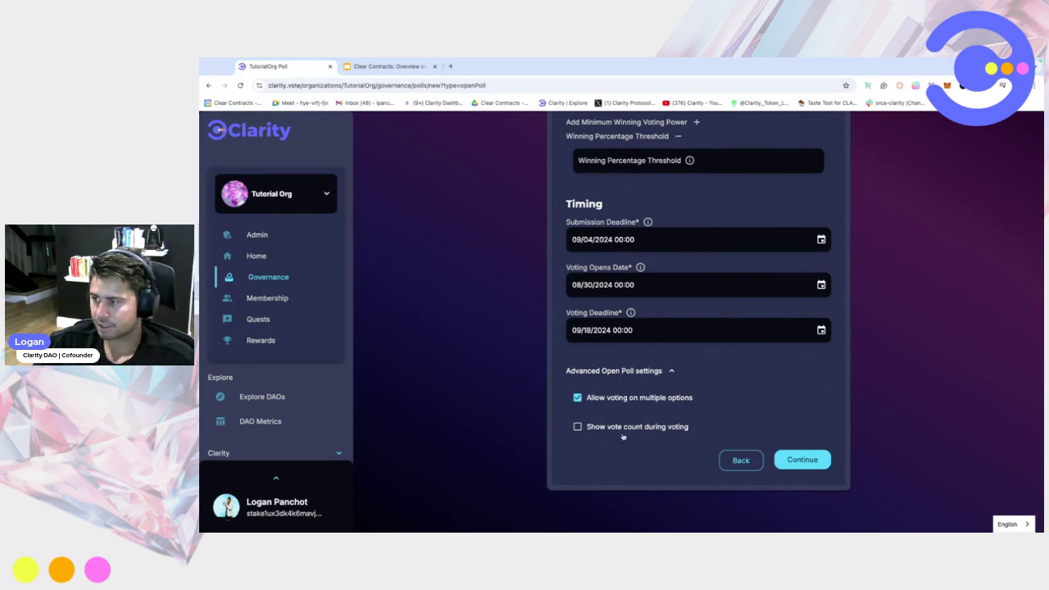
pyautogui.click(578, 427)
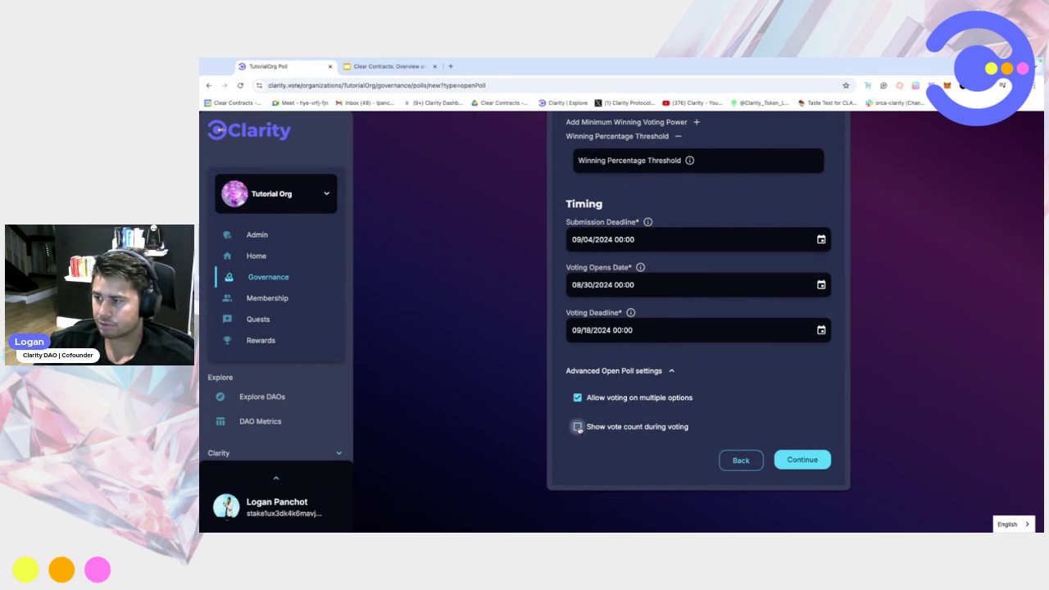
pyautogui.click(577, 427)
pyautogui.click(804, 459)
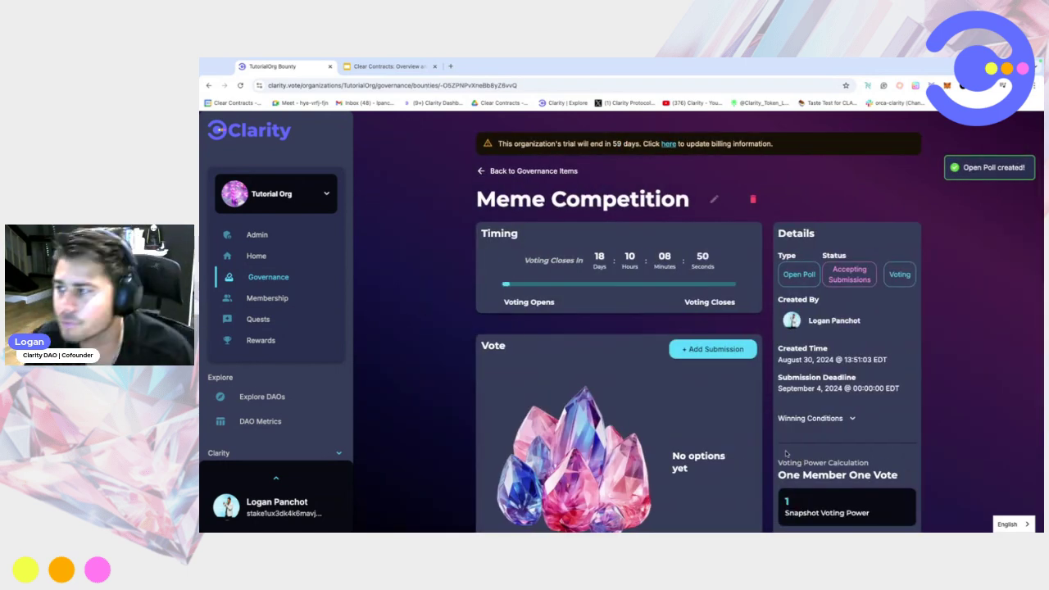
# - Start a new submission to the Meme Competition titled "Charles Eating Pancakes" and replace its description with "adsfsadf"
pyautogui.moveTo(475, 202); pyautogui.dragTo(666, 207)
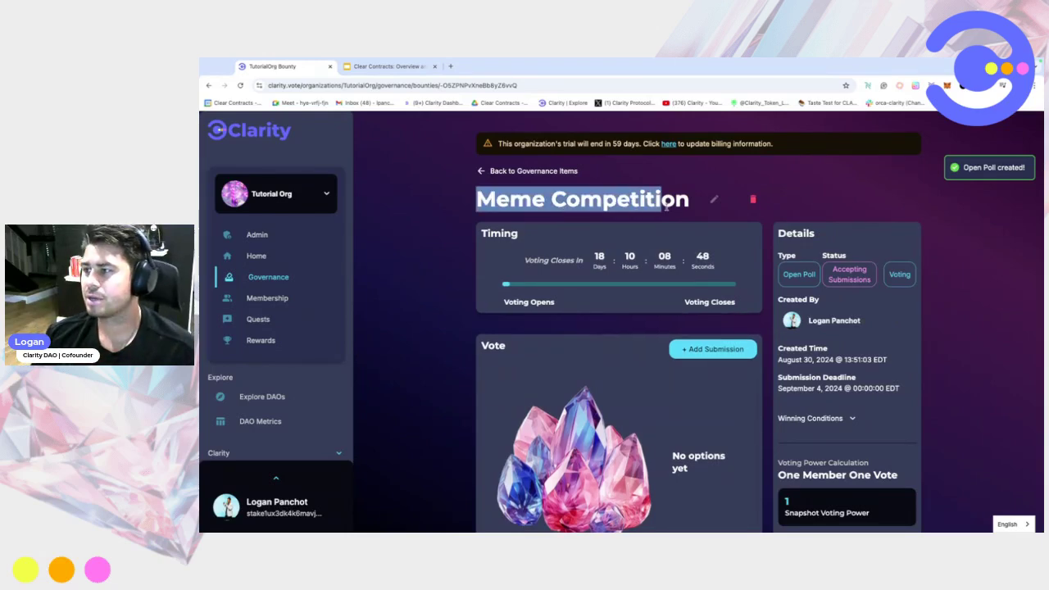
pyautogui.click(699, 351)
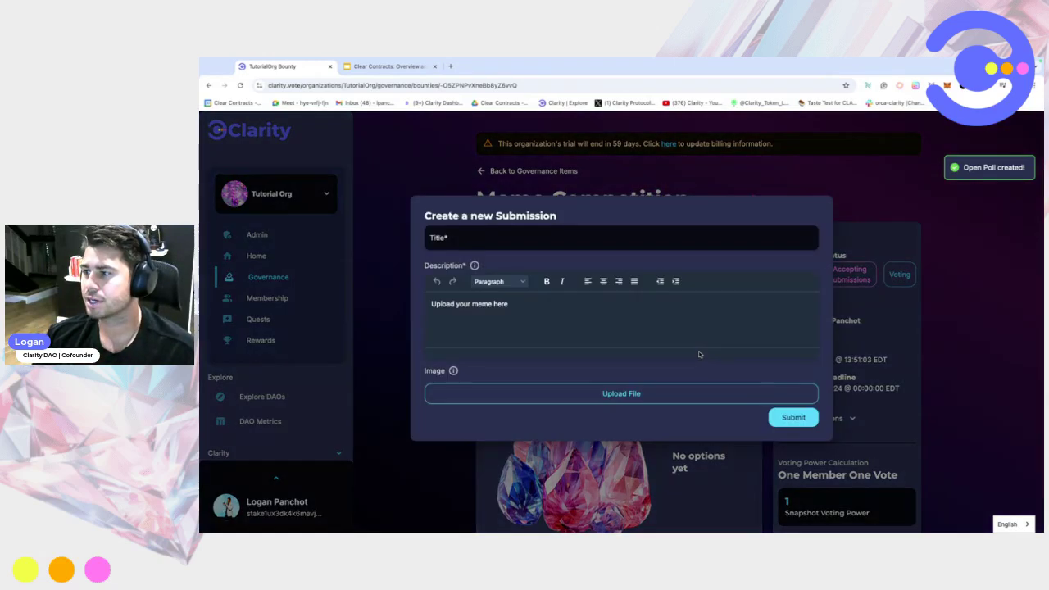
pyautogui.click(697, 231)
pyautogui.click(501, 243)
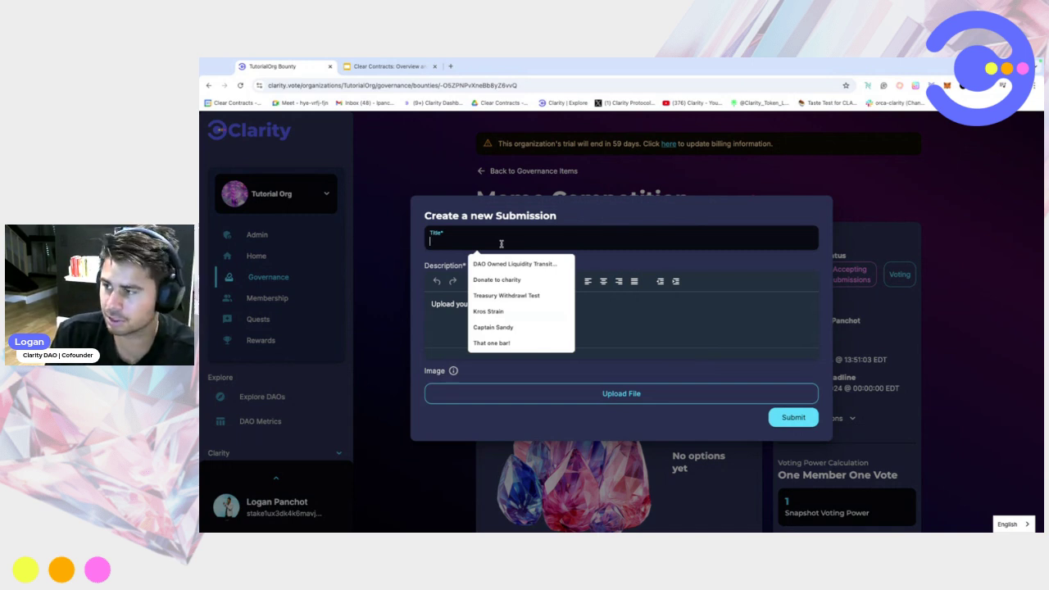
pyautogui.moveTo(554, 304); pyautogui.dragTo(453, 259)
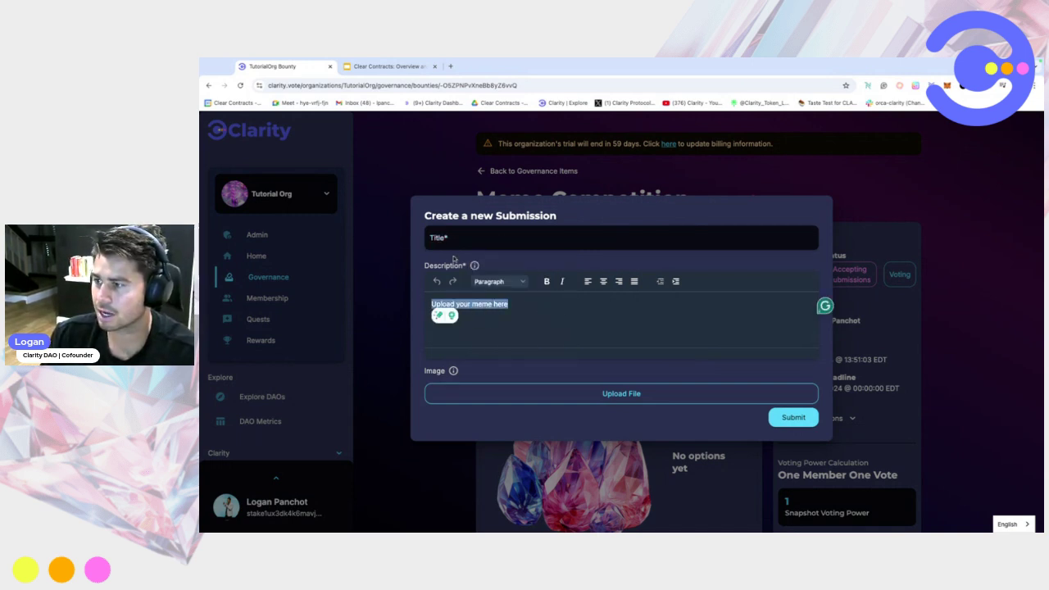
pyautogui.click(459, 242)
pyautogui.write('Ch')
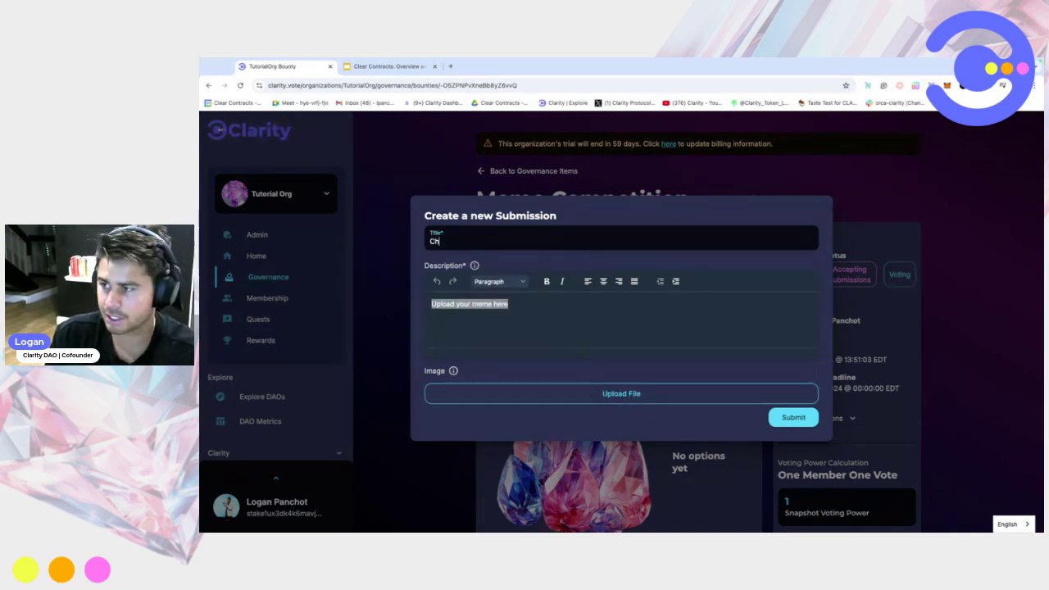
pyautogui.write('arles Eating Pancakes')
pyautogui.click(529, 314)
pyautogui.moveTo(517, 305); pyautogui.dragTo(419, 308)
pyautogui.write('adsfdf')
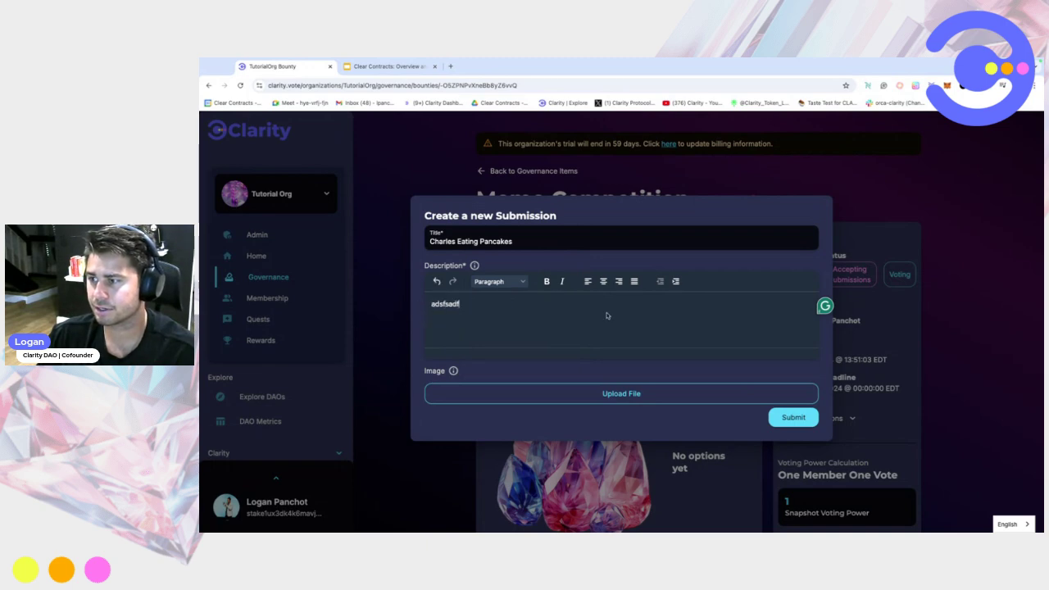
# - Attach the image 10.png from the Clarity Images folder to the submission and submit it
pyautogui.click(621, 393)
pyautogui.click(684, 346)
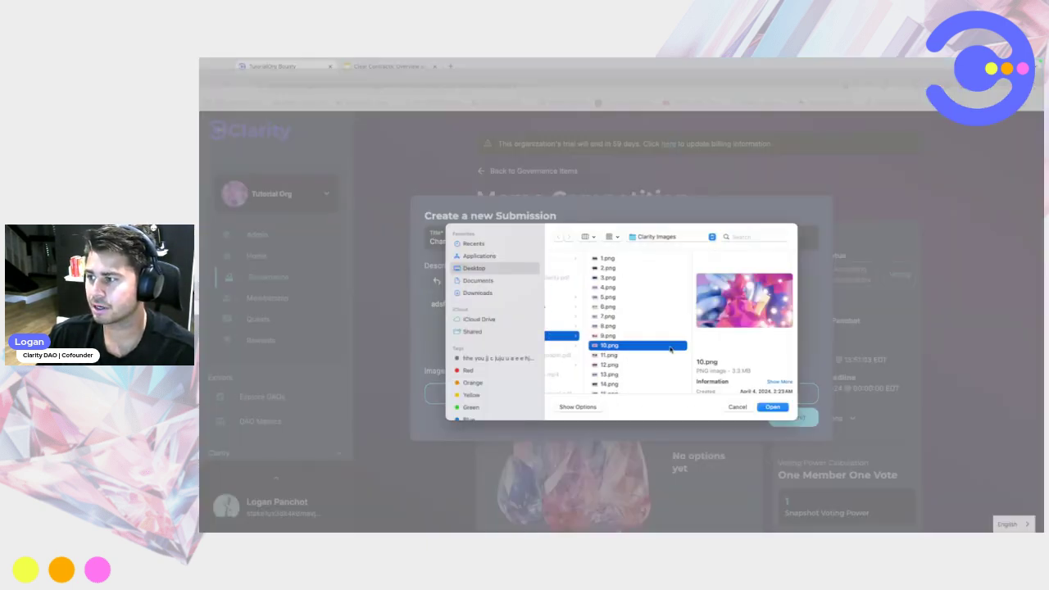
pyautogui.click(771, 407)
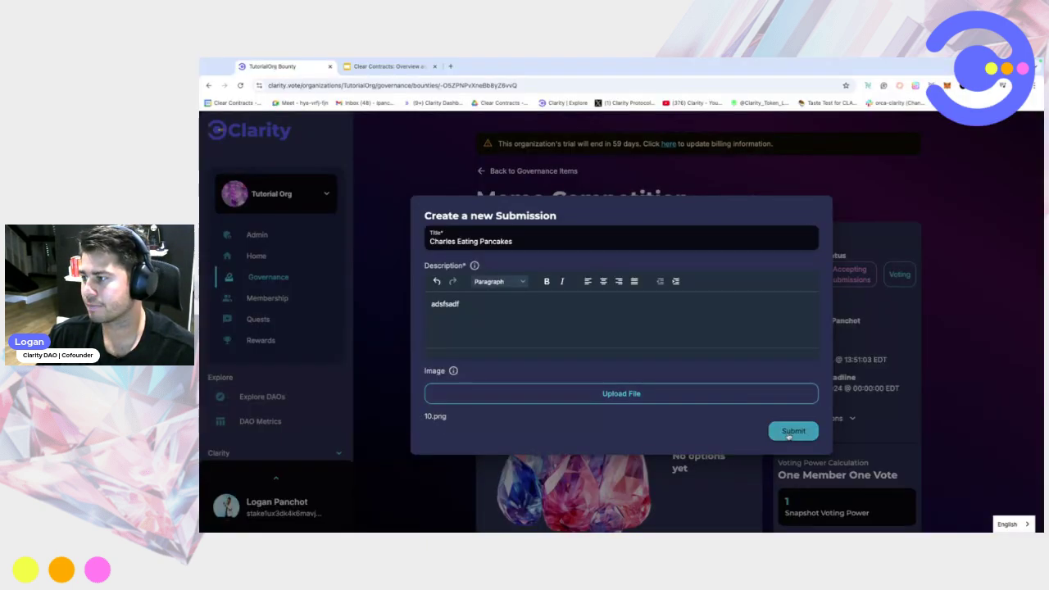
pyautogui.click(789, 432)
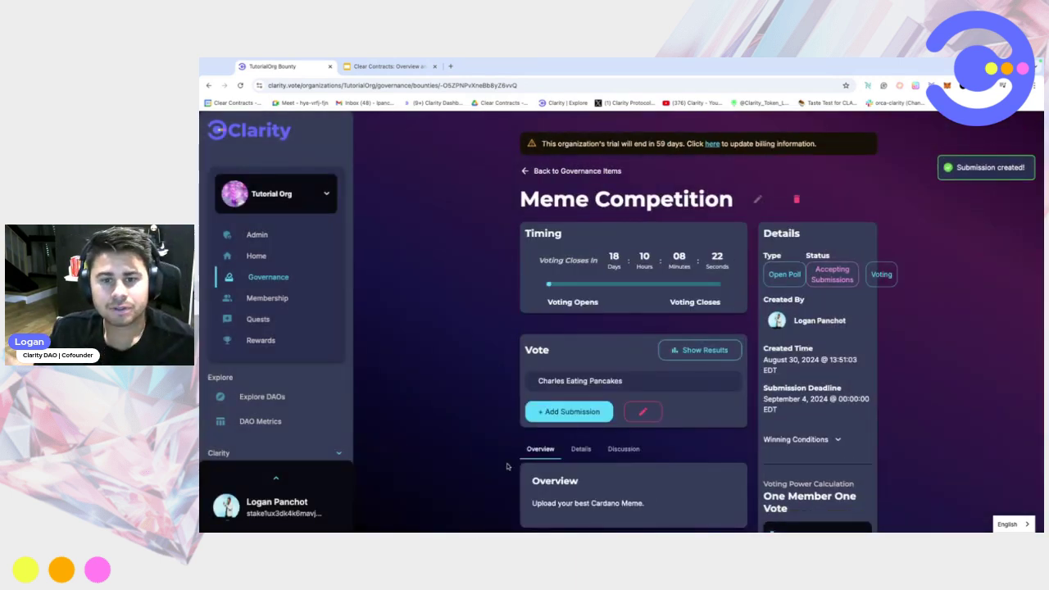
# - Vote for the "Charles Eating Pancakes" submission, review its option details and image, and return to the poll's overview
pyautogui.click(607, 381)
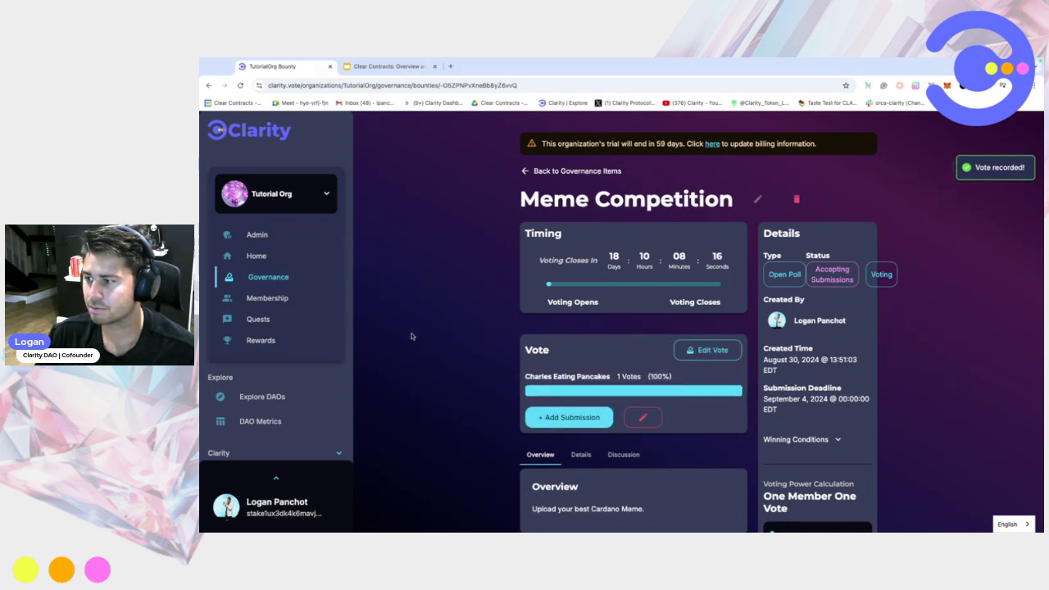
pyautogui.scroll(-1, 571, 382)
pyautogui.click(580, 375)
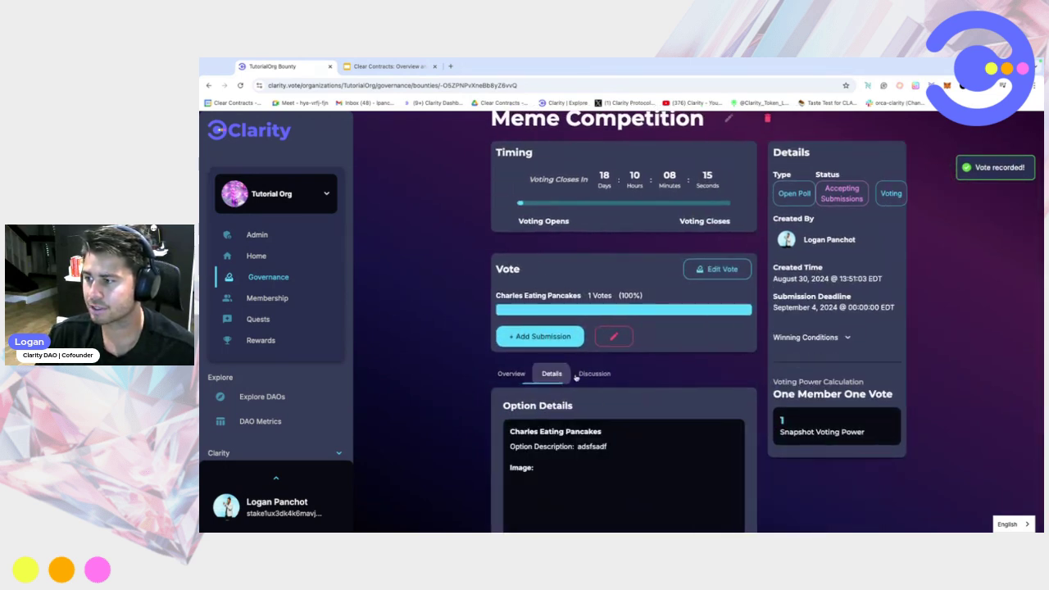
pyautogui.click(540, 374)
pyautogui.click(583, 373)
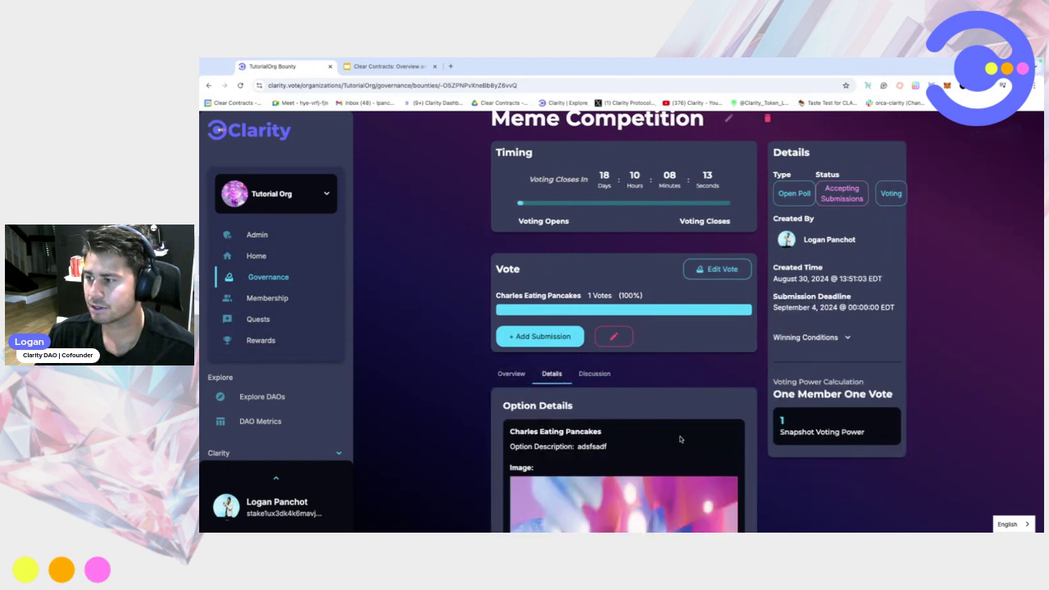
pyautogui.scroll(-2, 538, 390)
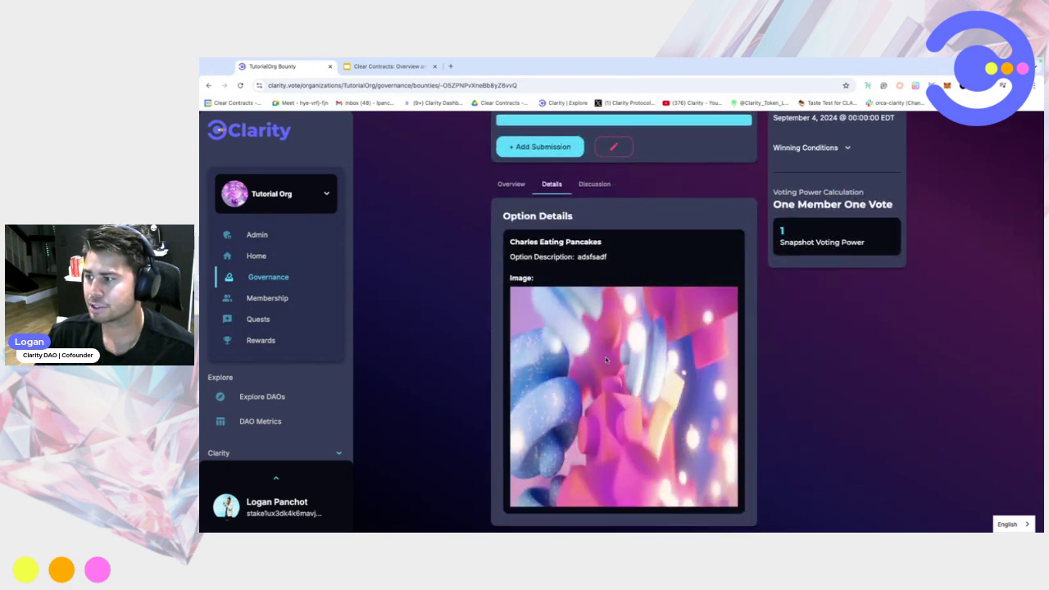
pyautogui.scroll(2, 576, 339)
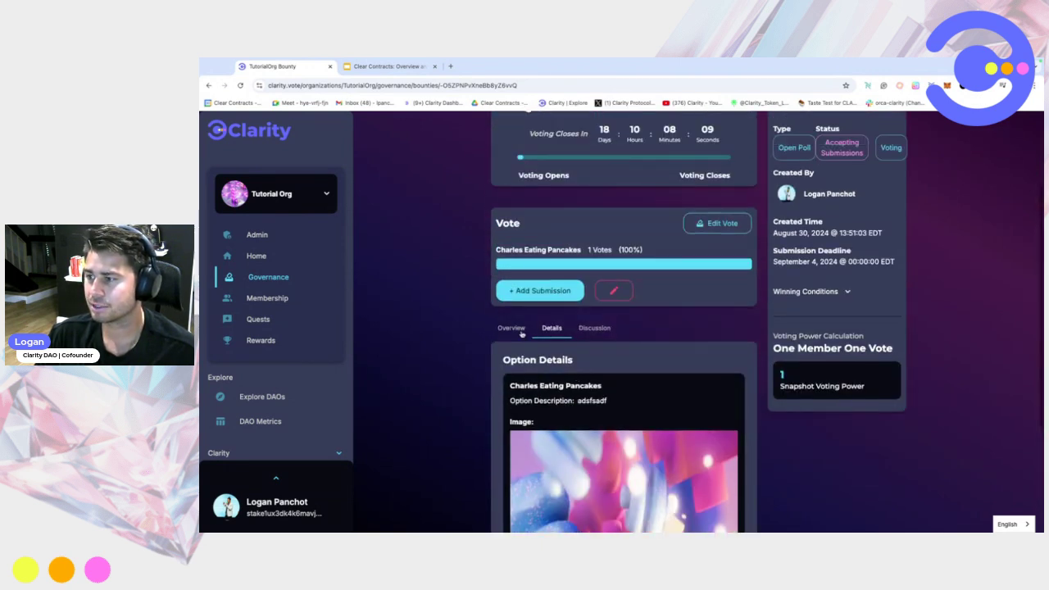
pyautogui.click(516, 329)
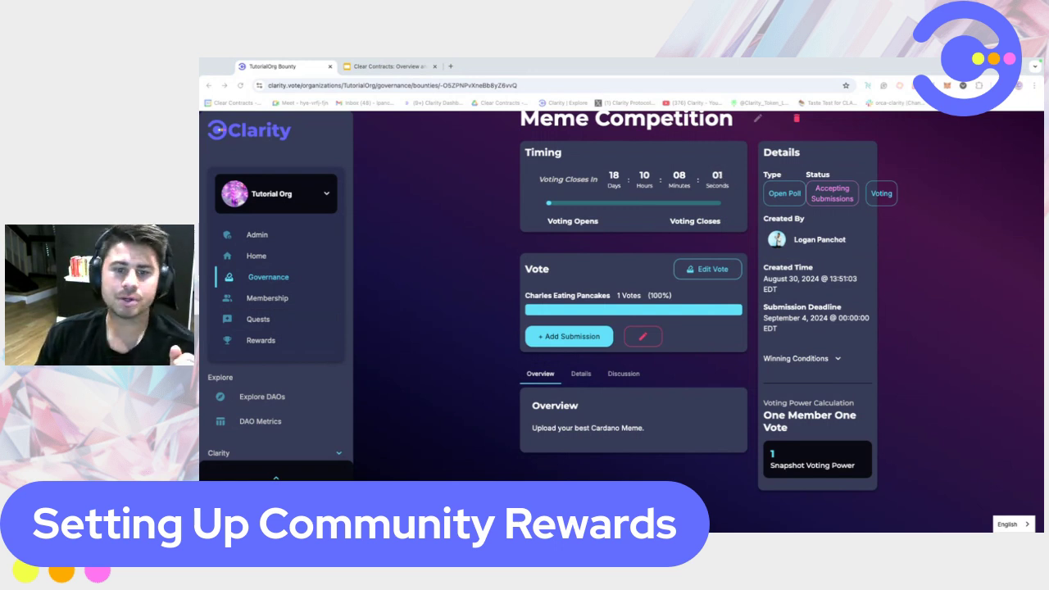
# - Open the rewards administration of Tutorial Org and start adding a new reward, ready to enter its name
pyautogui.click(266, 343)
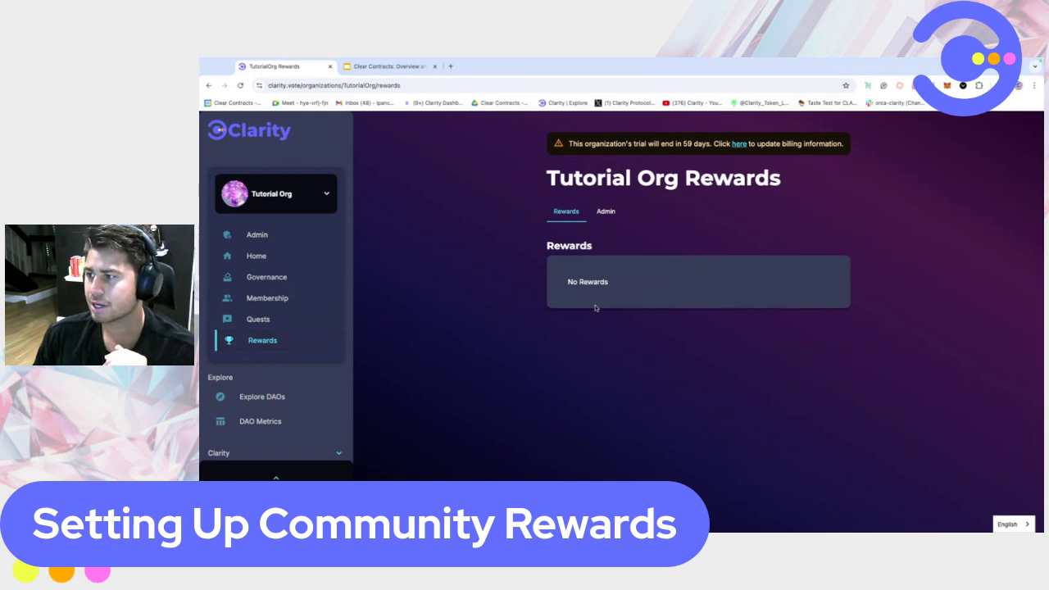
pyautogui.click(605, 212)
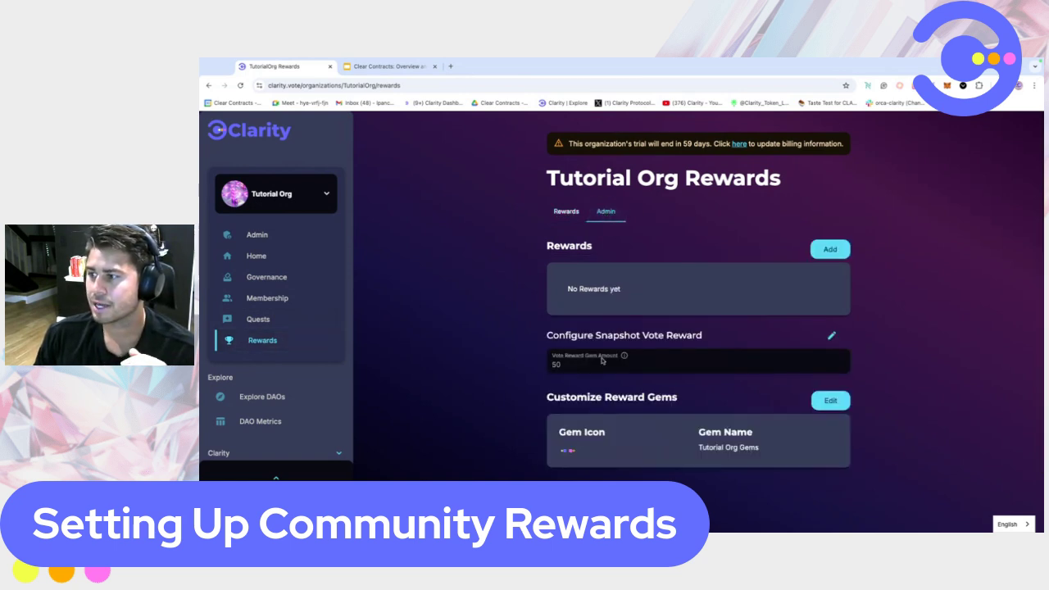
pyautogui.click(830, 249)
pyautogui.click(515, 278)
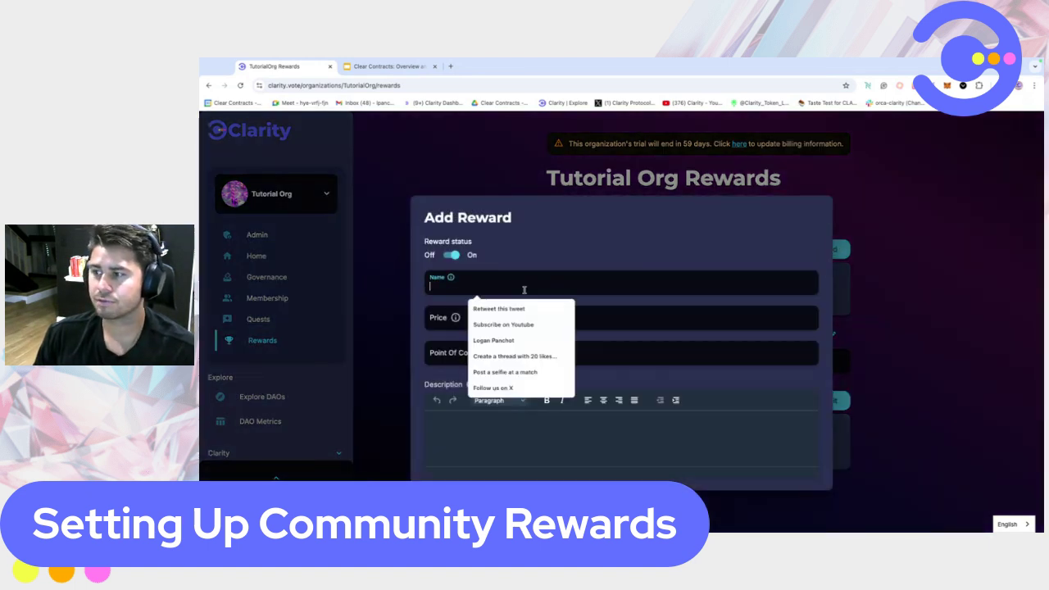
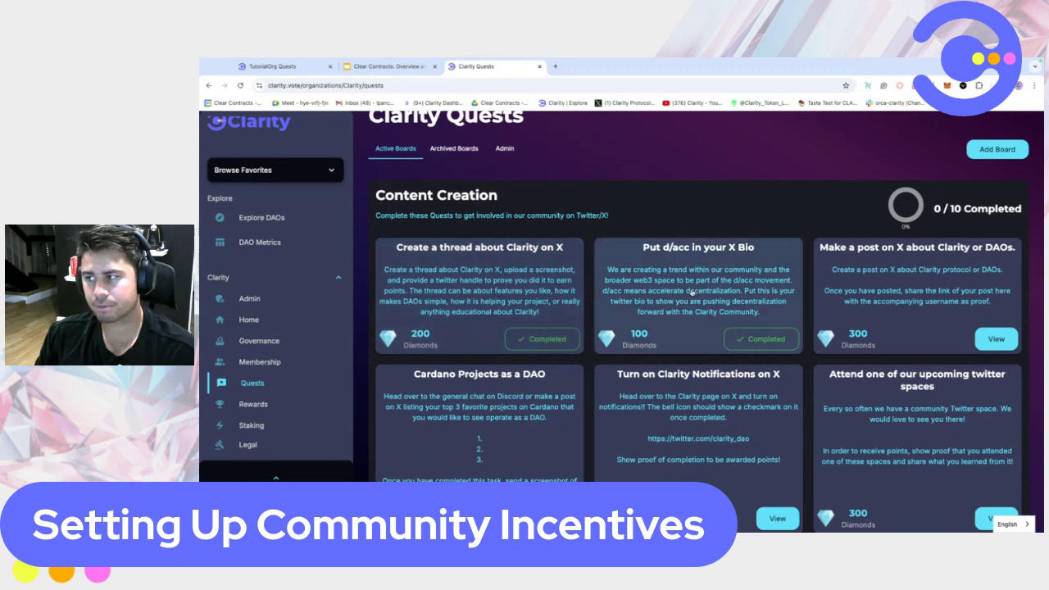
# - Examine the quests and their Diamond rewards on Clarity's Content Creation and Clarity Onboarding boards
pyautogui.scroll(-1, 598, 273)
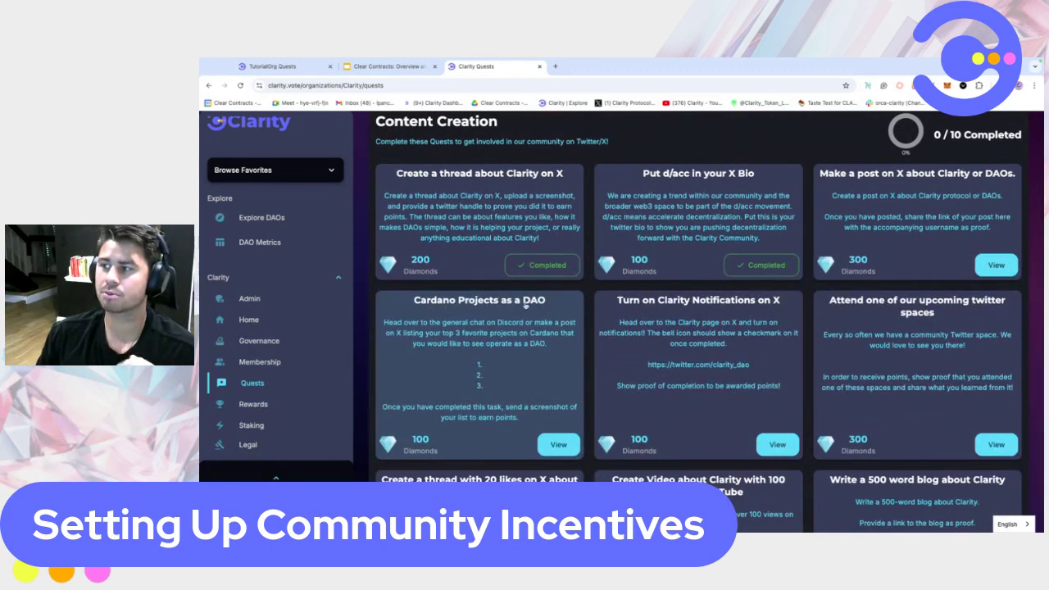
pyautogui.scroll(-3, 541, 344)
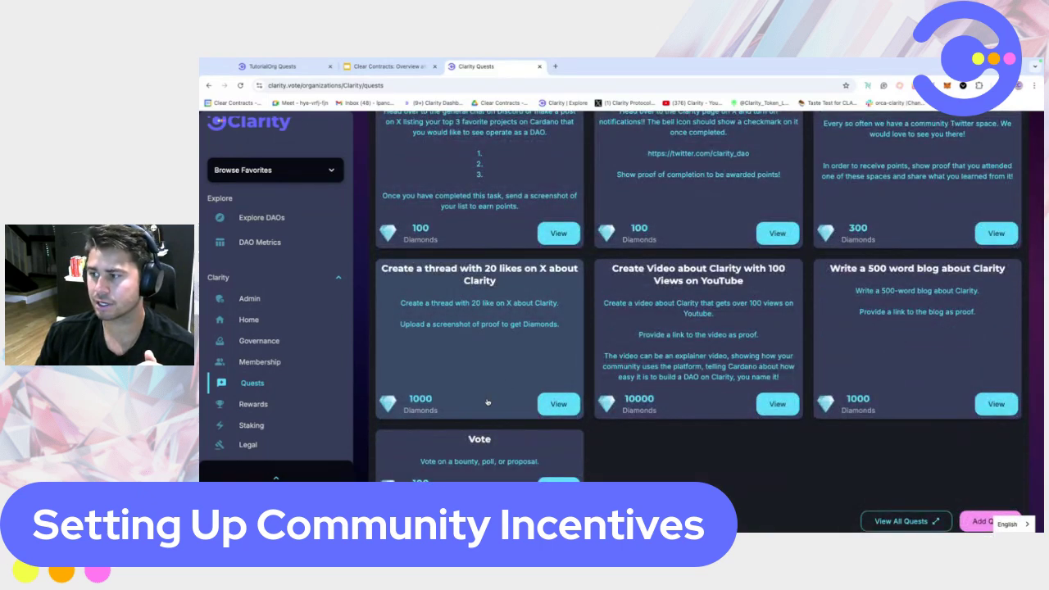
pyautogui.scroll(1, 487, 402)
pyautogui.scroll(3, 665, 330)
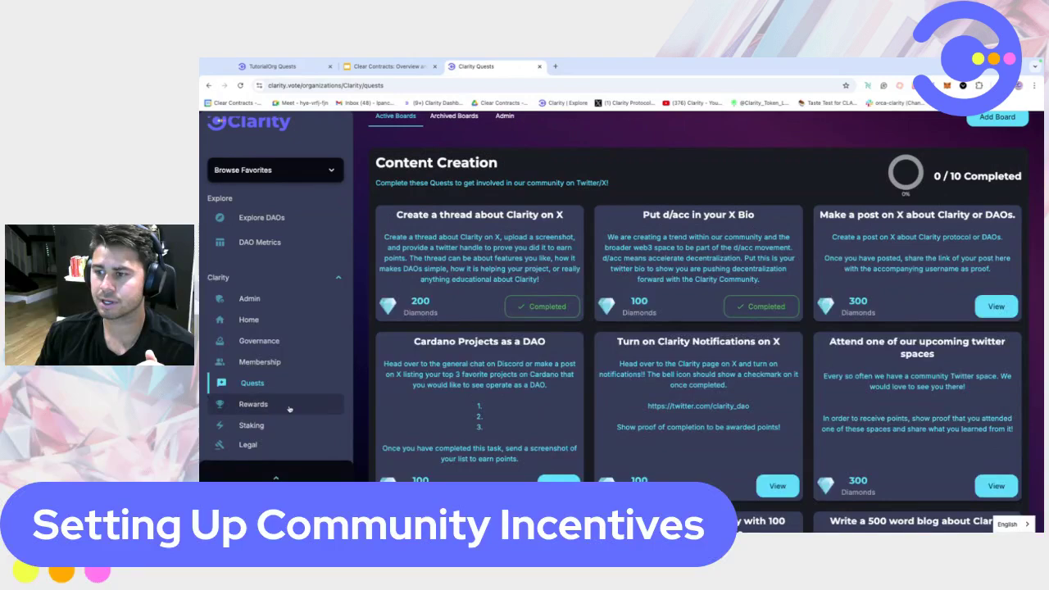
pyautogui.scroll(-10, 511, 230)
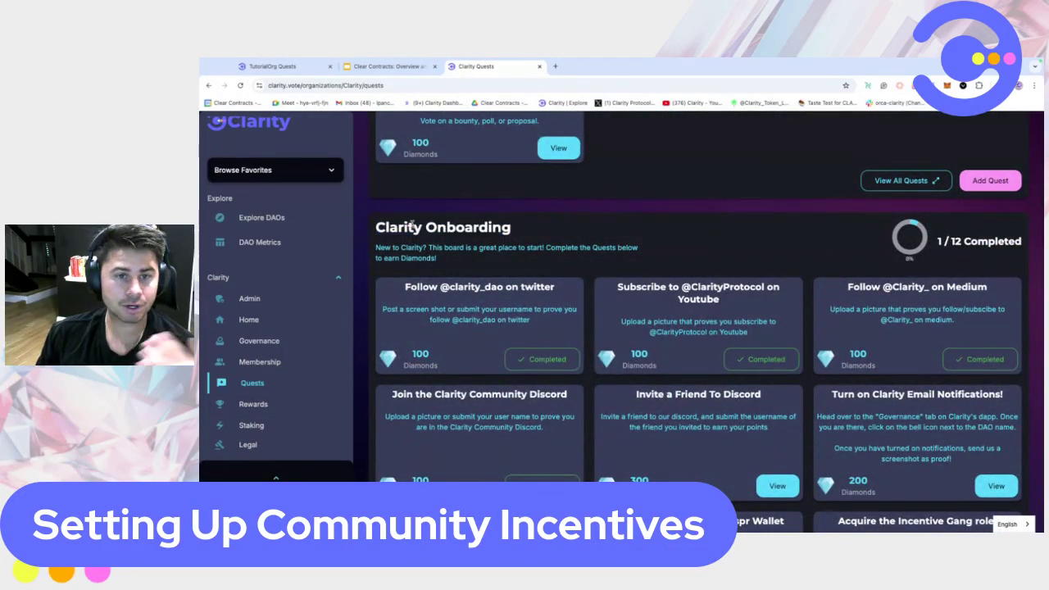
pyautogui.scroll(-1, 401, 248)
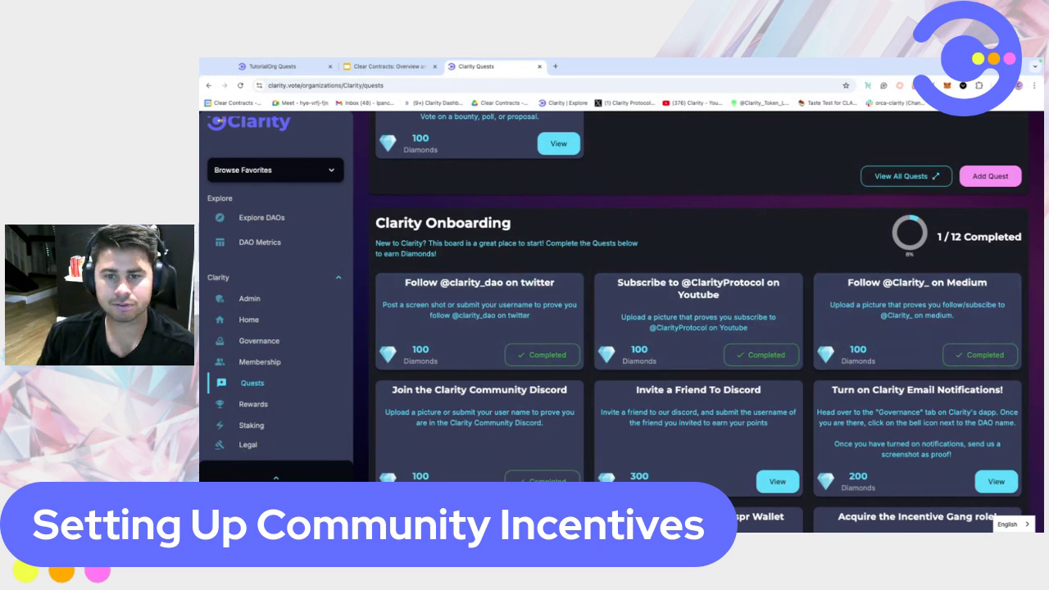
pyautogui.scroll(-5, 427, 442)
pyautogui.scroll(6, 427, 442)
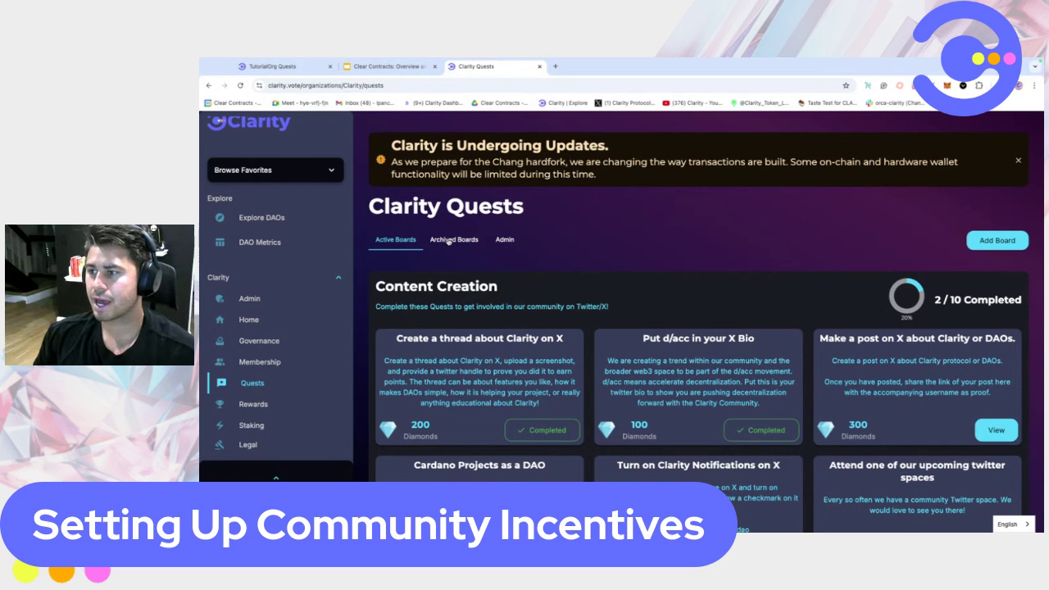
# - Review the Quest Board type offered for a new board and Clarity's existing Content Creation and Clarity Onboarding quest boards
pyautogui.click(997, 240)
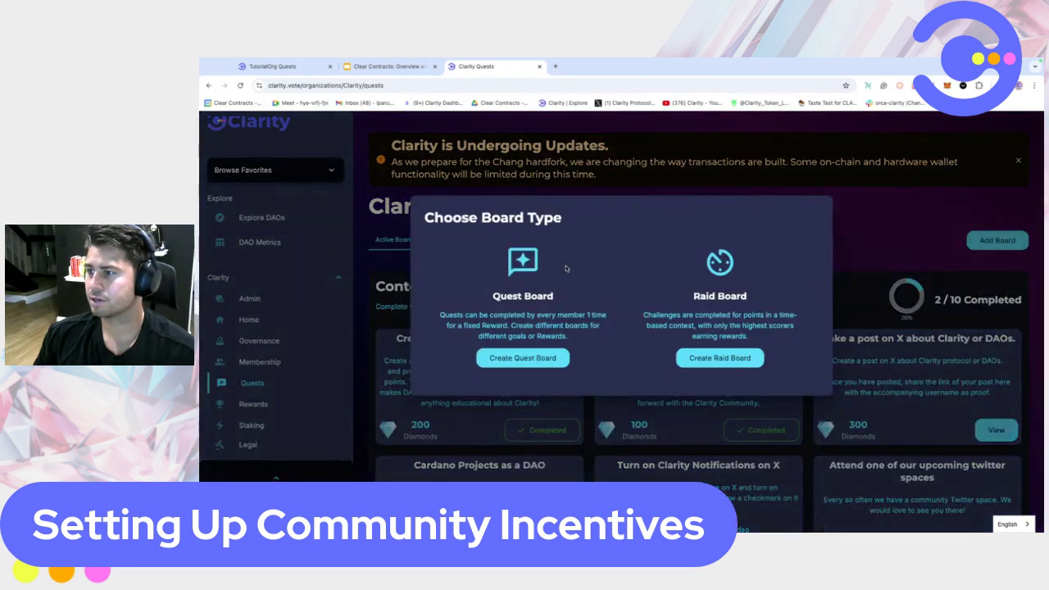
pyautogui.moveTo(492, 296); pyautogui.dragTo(521, 297)
pyautogui.click(858, 241)
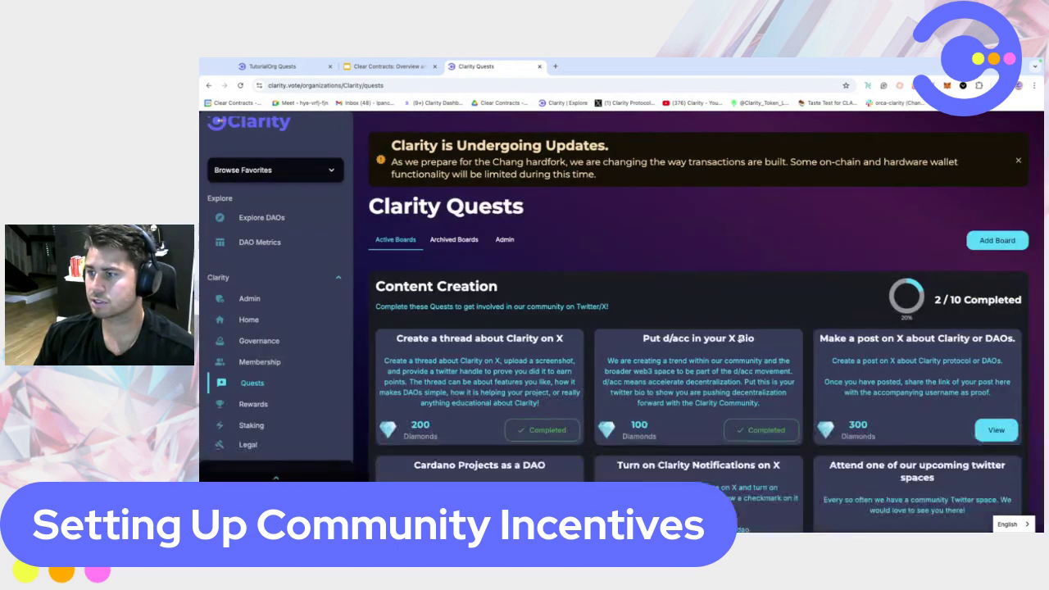
pyautogui.moveTo(370, 291); pyautogui.dragTo(528, 295)
pyautogui.scroll(-10, 529, 295)
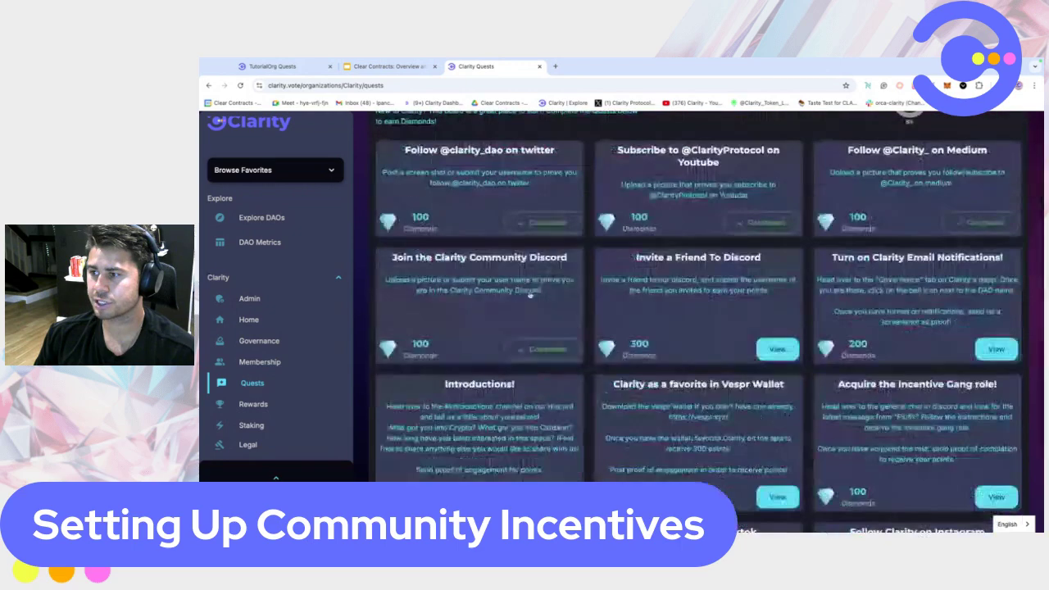
pyautogui.scroll(3, 529, 295)
pyautogui.moveTo(376, 306); pyautogui.dragTo(516, 307)
pyautogui.click(516, 307)
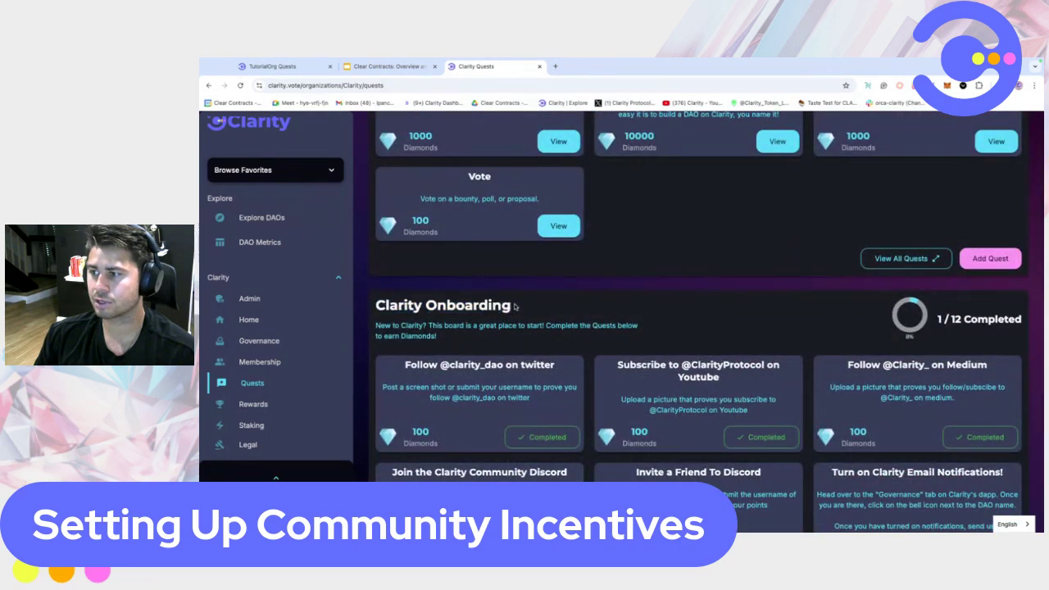
pyautogui.scroll(8, 528, 304)
# - Compare the Raid Board and Quest Board descriptions offered for a new board, and close the choice without creating one
pyautogui.click(994, 246)
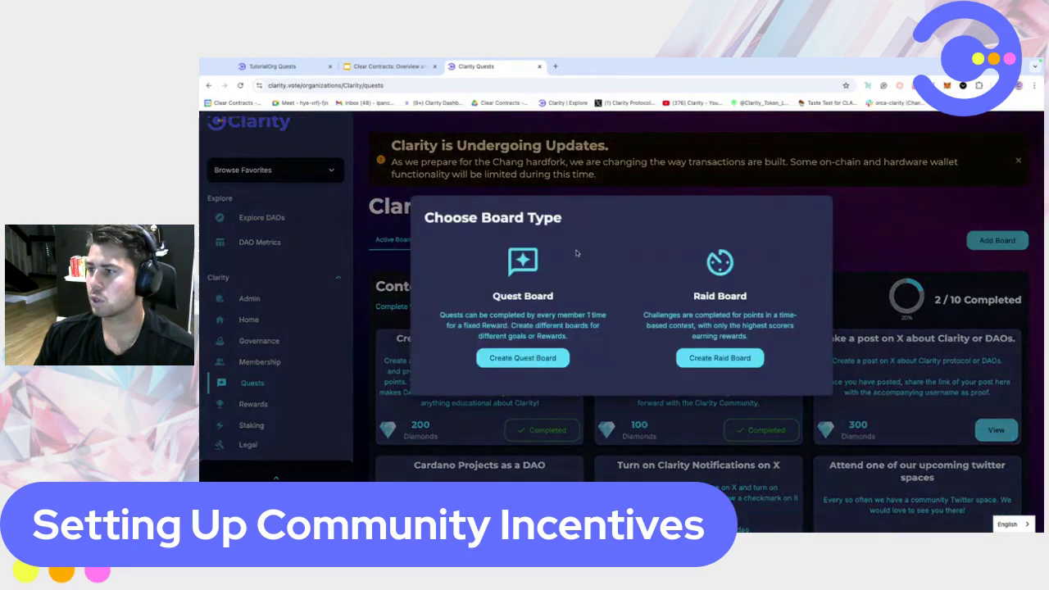
pyautogui.moveTo(692, 296); pyautogui.dragTo(750, 300)
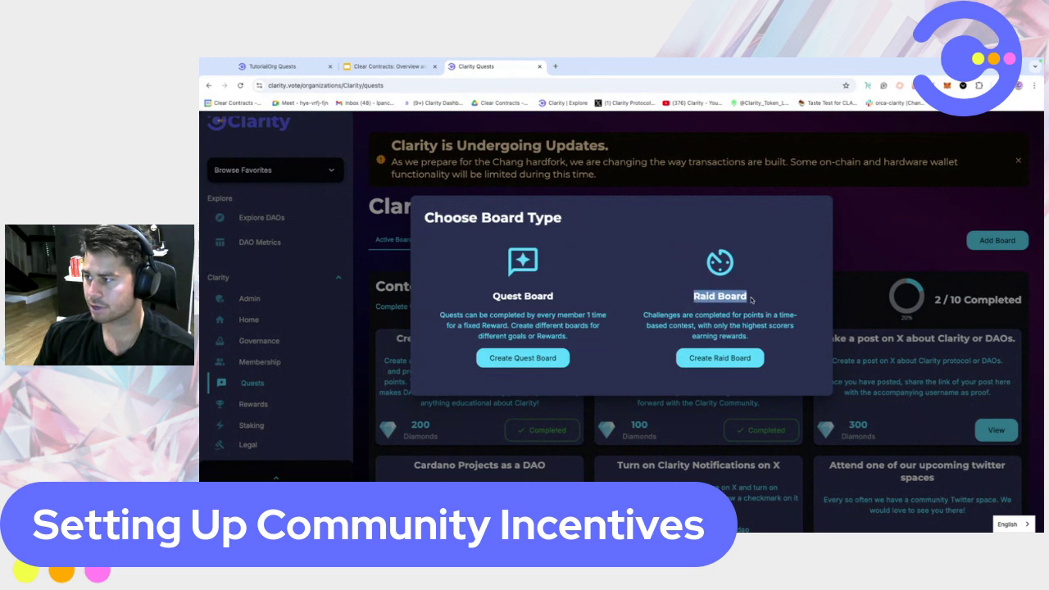
pyautogui.click(726, 296)
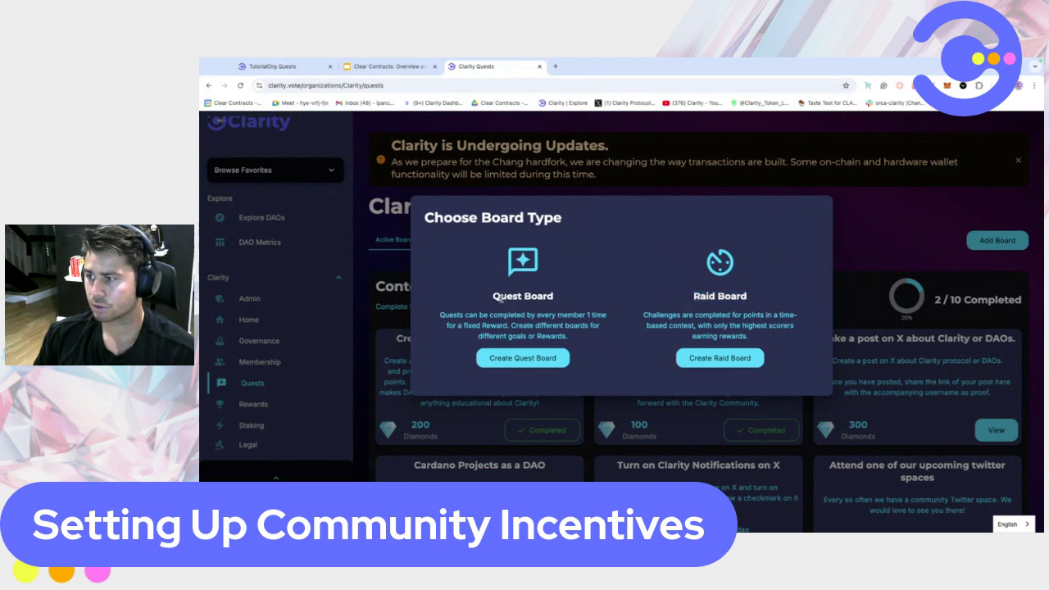
pyautogui.moveTo(491, 298); pyautogui.dragTo(553, 298)
pyautogui.click(507, 321)
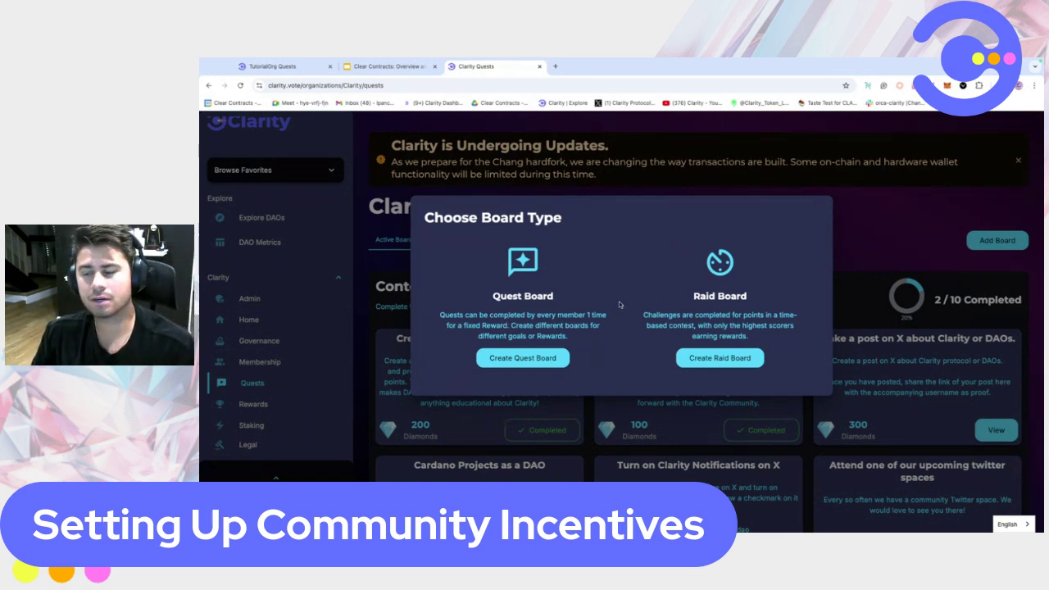
pyautogui.click(872, 244)
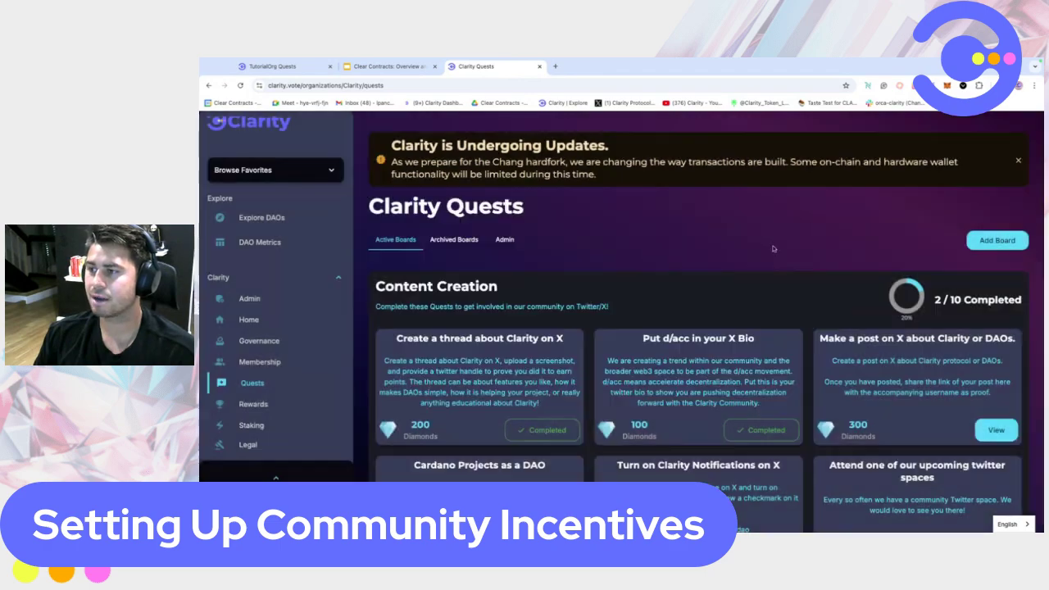
# - Browse Clarity's archived boards and their prizes, down to the Clarity Community Rewards Raid July 2024
pyautogui.click(465, 243)
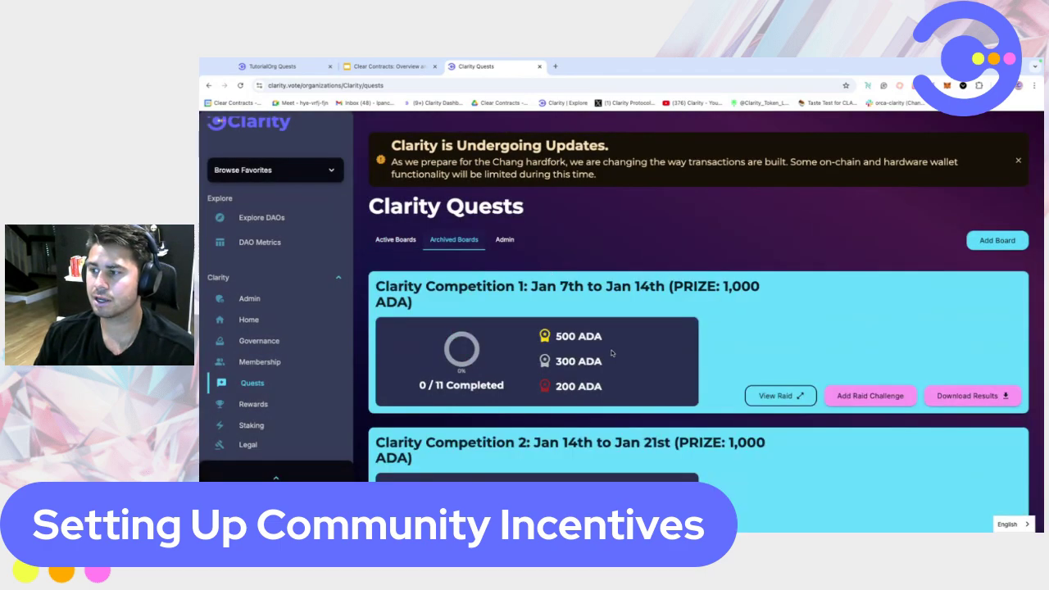
pyautogui.scroll(-10, 609, 358)
pyautogui.scroll(-3, 608, 358)
pyautogui.scroll(-1, 696, 377)
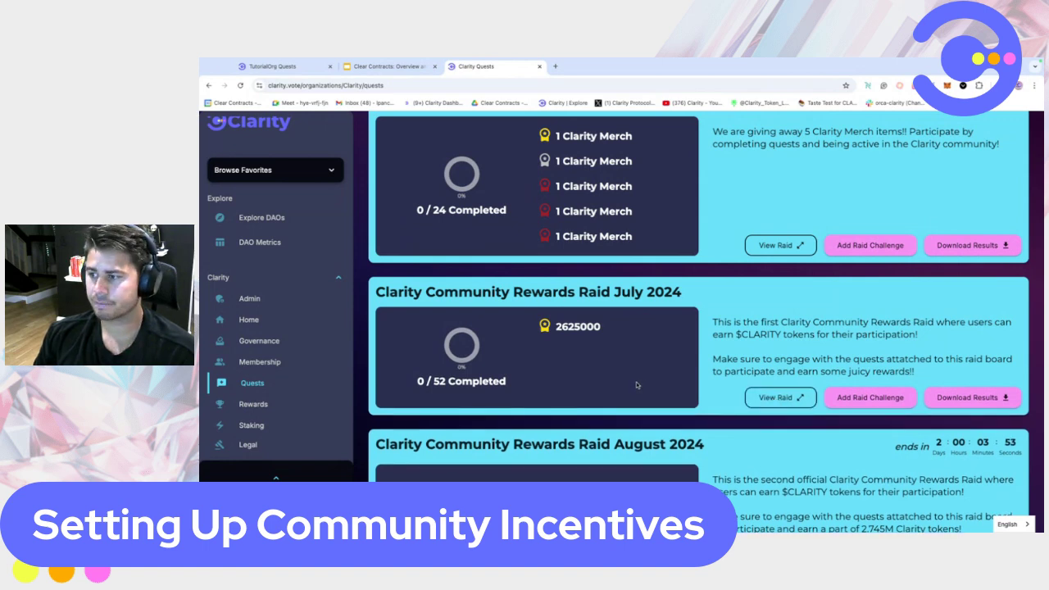
pyautogui.scroll(4, 775, 399)
pyautogui.scroll(-3, 786, 373)
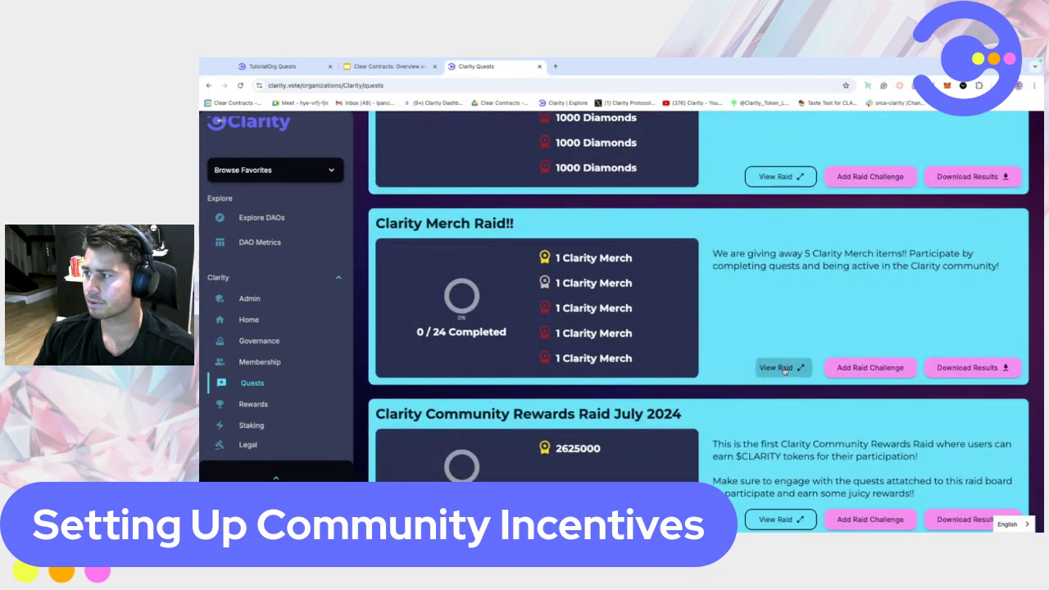
pyautogui.scroll(-2, 786, 371)
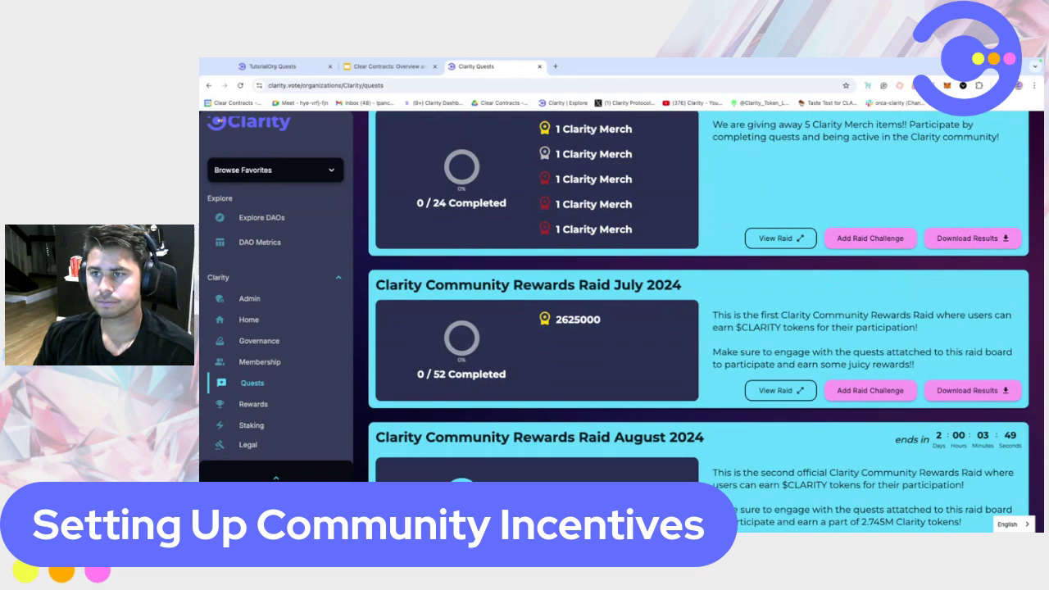
# - Open the Clarity Community Rewards Raid July 2024 and examine its reward pool and the first-place participant's pro-rata reward
pyautogui.click(780, 390)
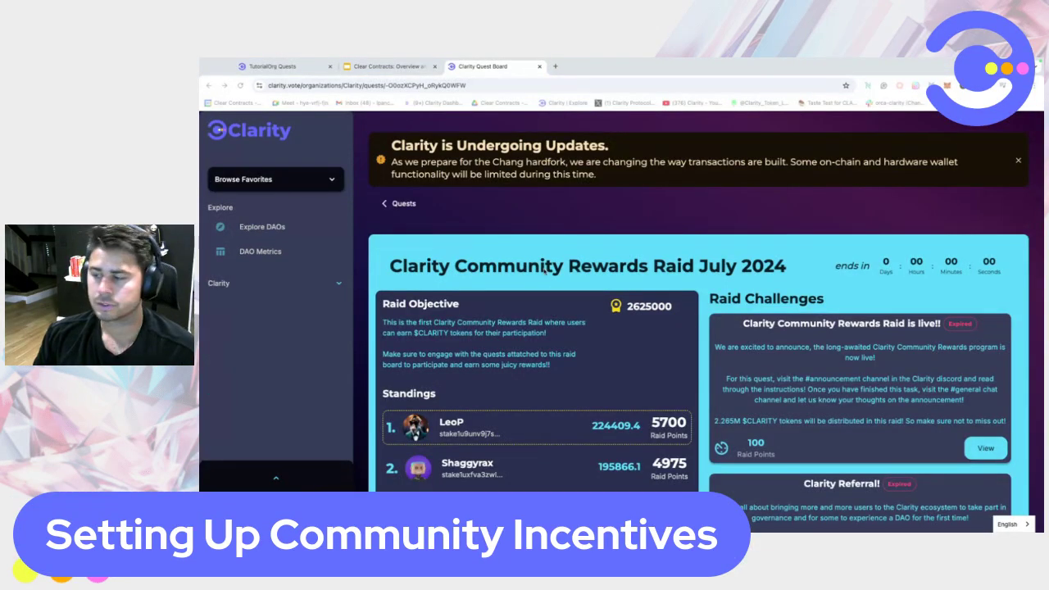
pyautogui.scroll(-2, 536, 316)
pyautogui.scroll(1, 528, 328)
pyautogui.scroll(-1, 529, 328)
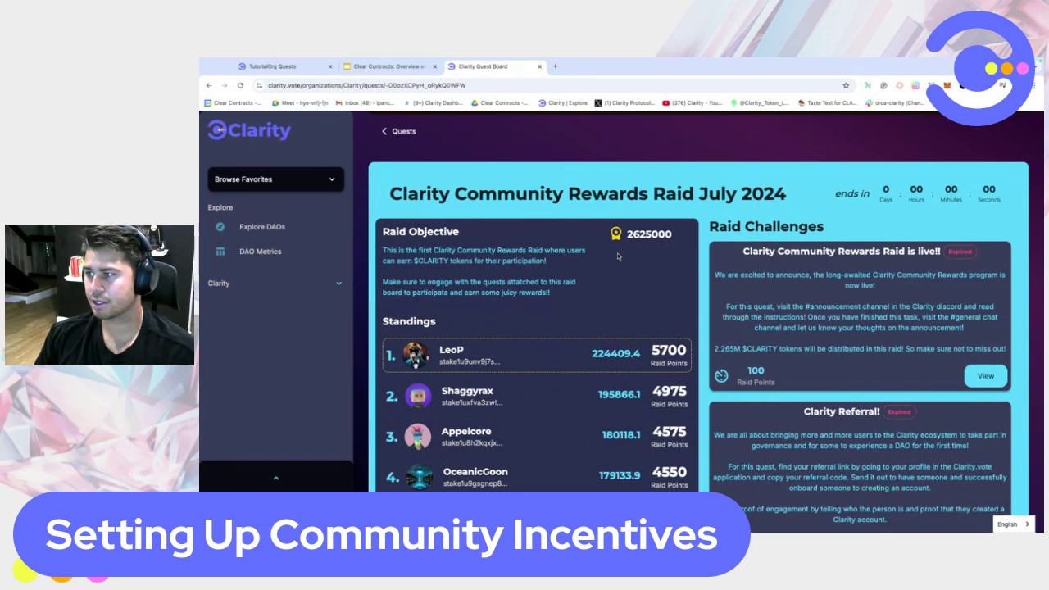
pyautogui.moveTo(628, 234); pyautogui.dragTo(677, 236)
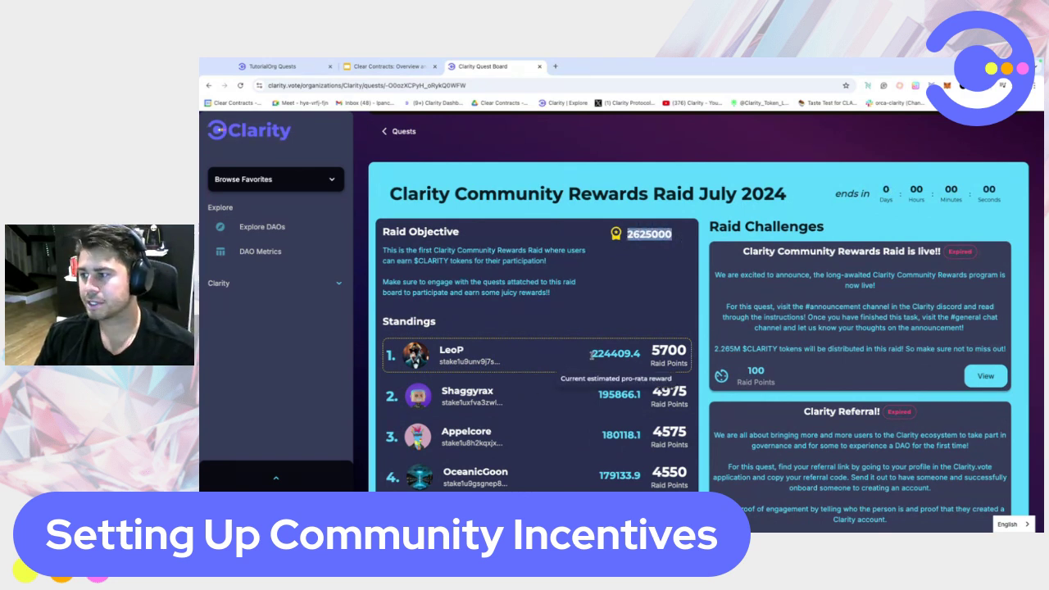
pyautogui.moveTo(592, 356); pyautogui.dragTo(651, 359)
pyautogui.click(540, 287)
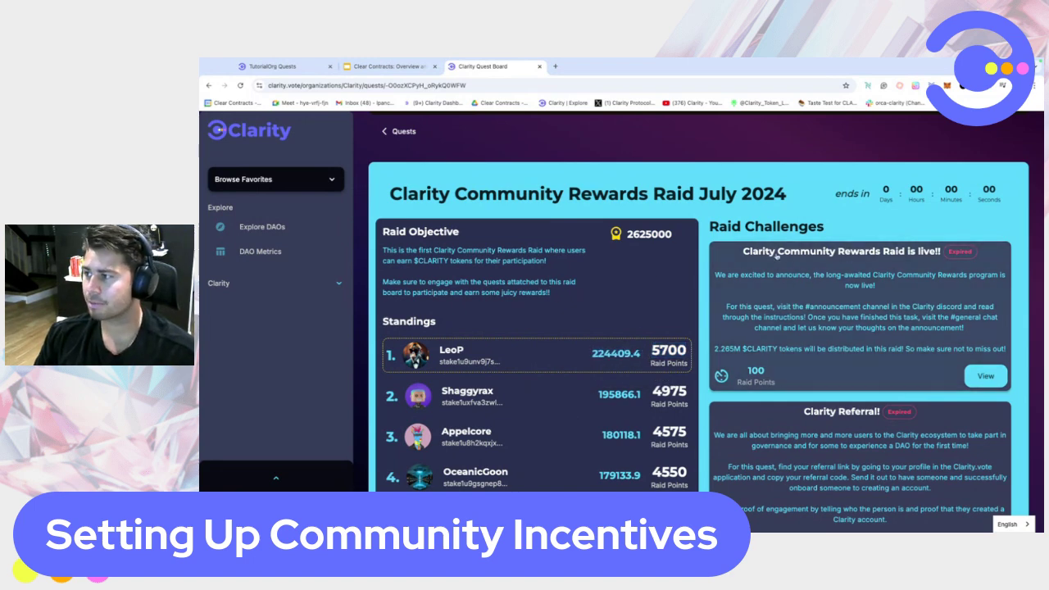
# - Examine the July 2024 raid's challenges and participant standings, and return to Clarity's quest boards
pyautogui.scroll(-2, 873, 284)
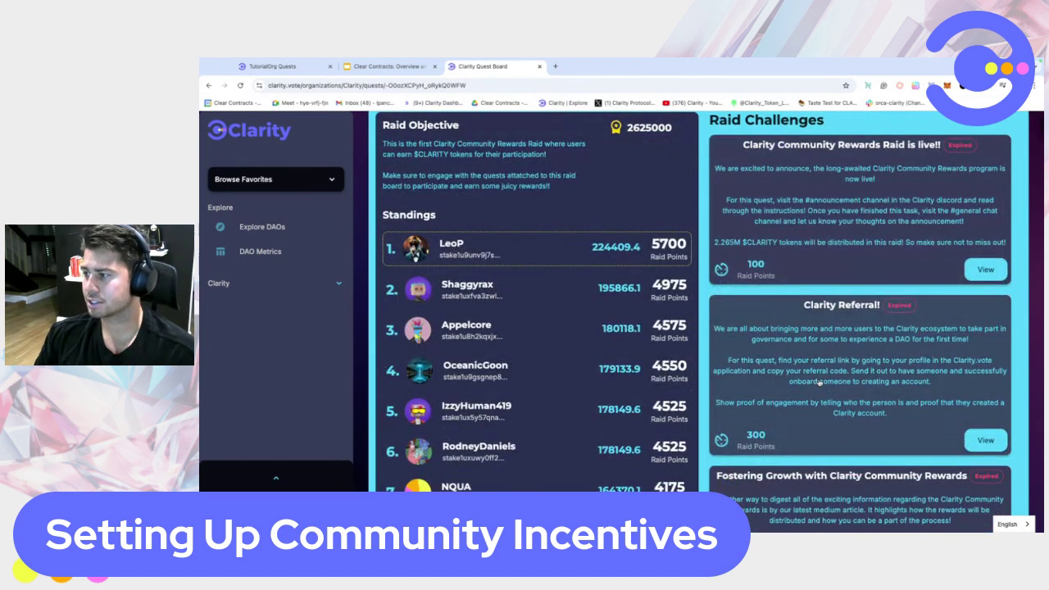
pyautogui.scroll(-5, 831, 399)
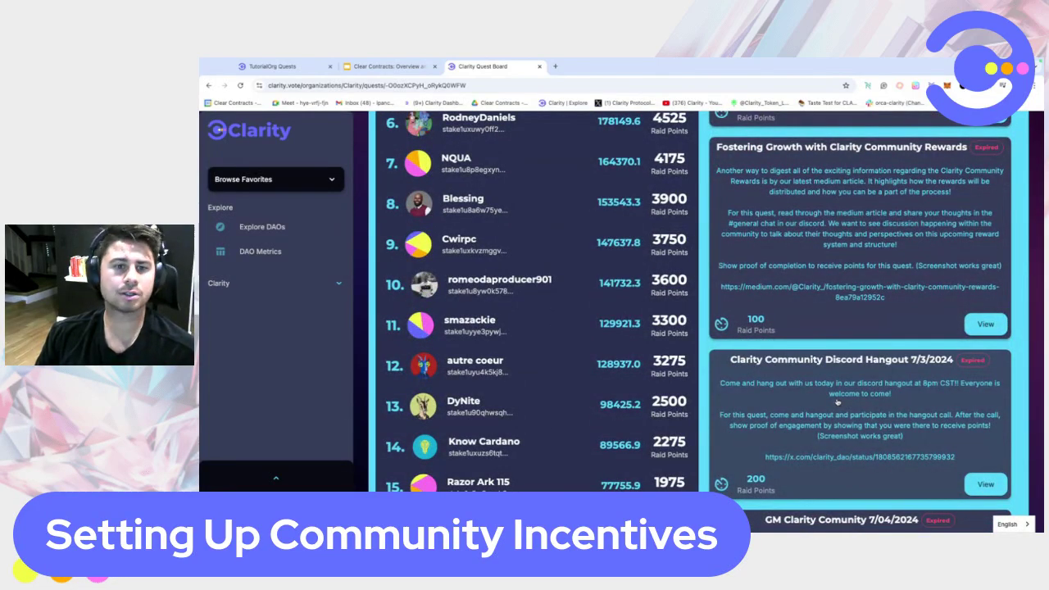
pyautogui.scroll(-1, 840, 402)
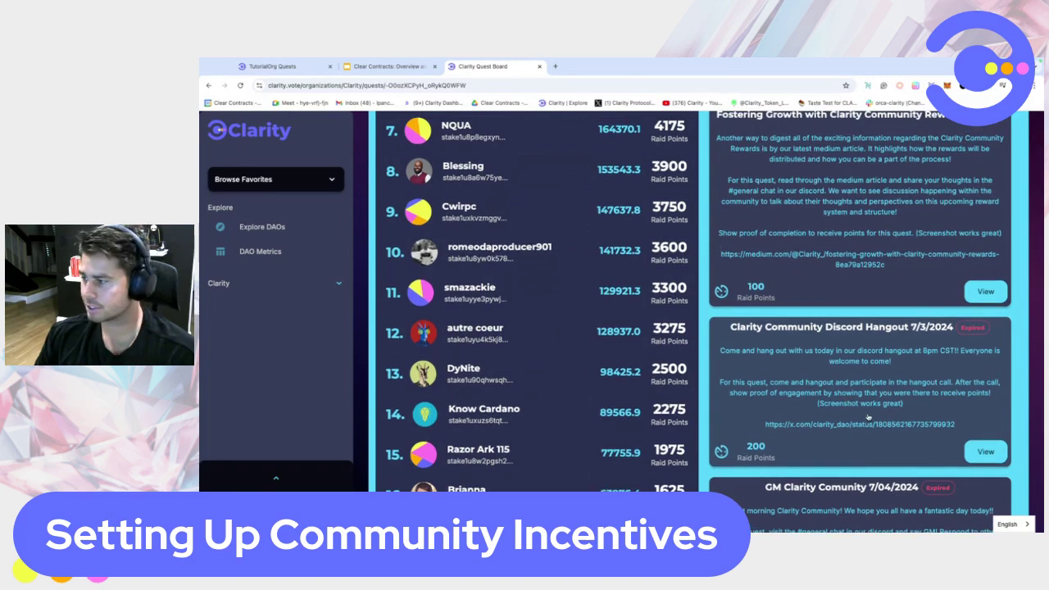
pyautogui.scroll(-6, 790, 380)
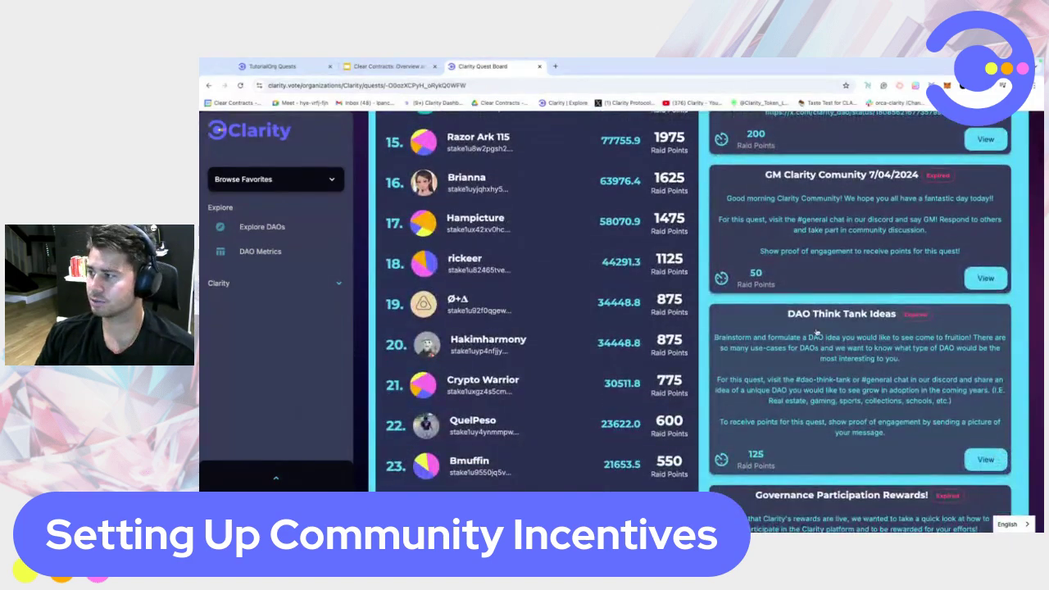
pyautogui.scroll(-5, 837, 439)
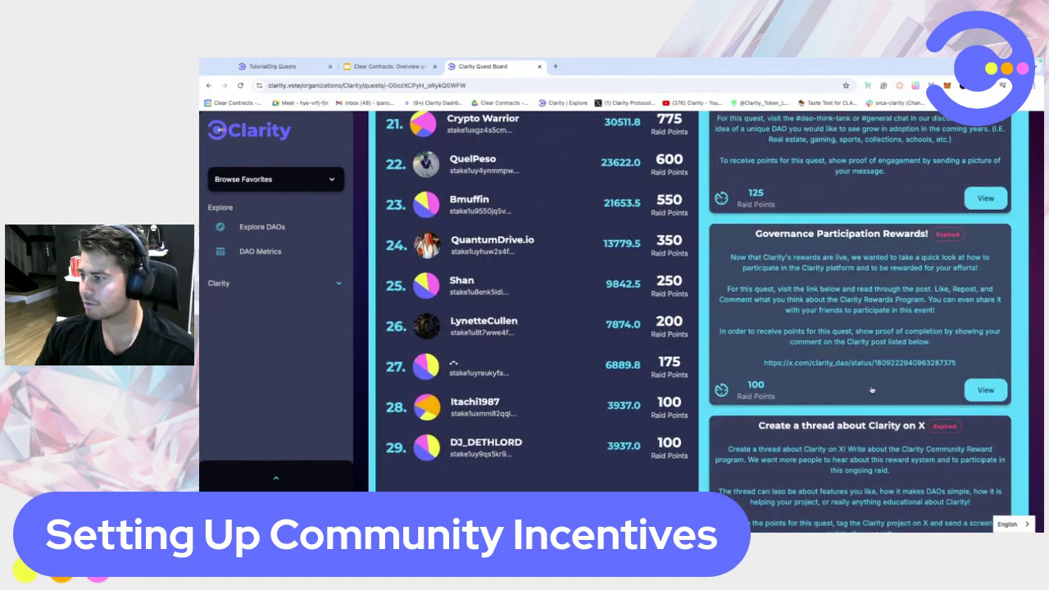
pyautogui.scroll(-5, 872, 390)
pyautogui.scroll(7, 854, 389)
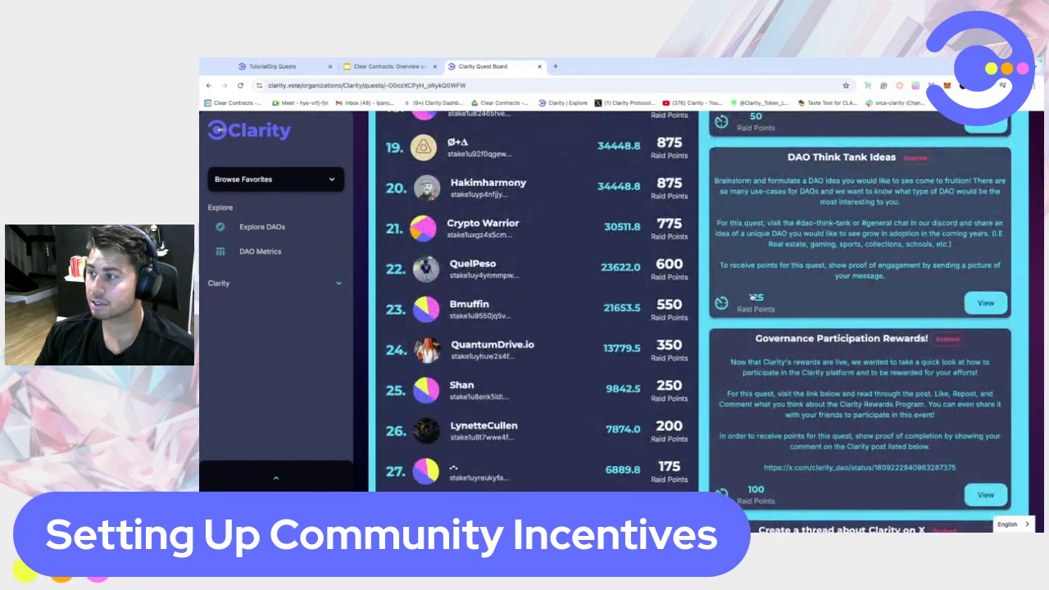
pyautogui.scroll(10, 983, 291)
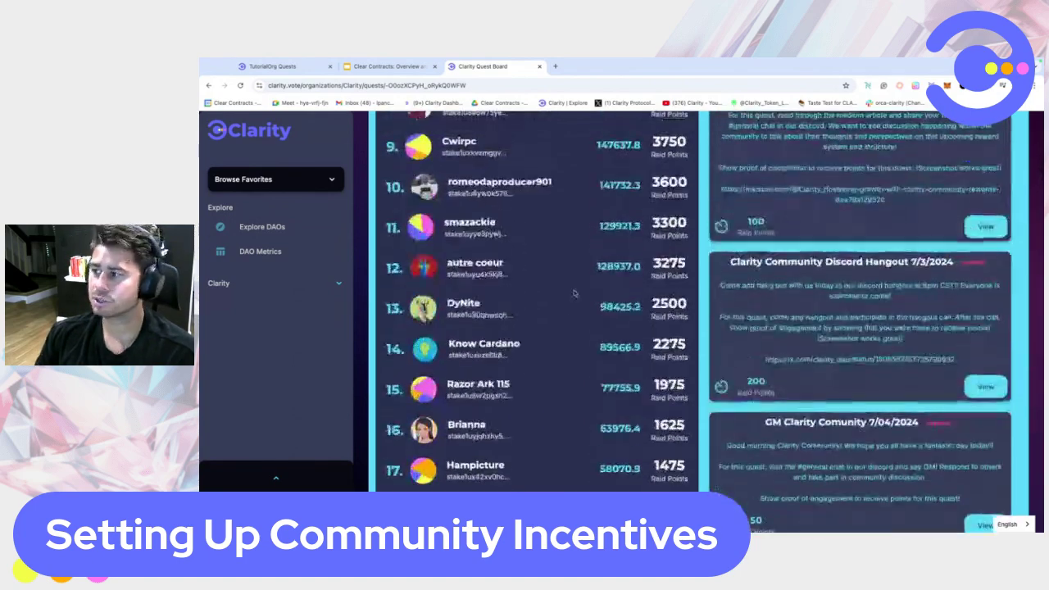
pyautogui.scroll(8, 672, 269)
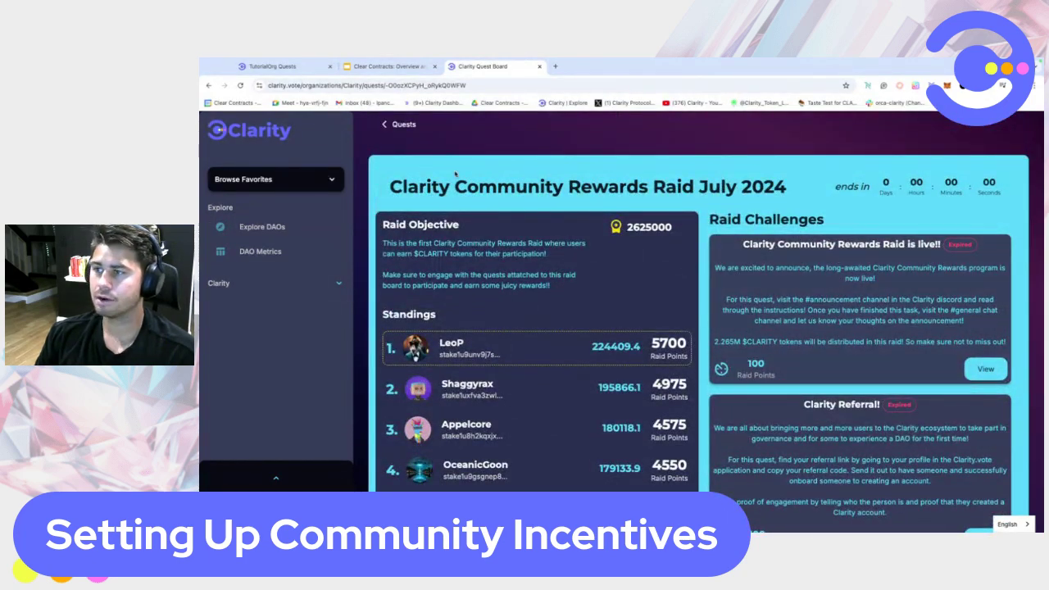
pyautogui.click(387, 127)
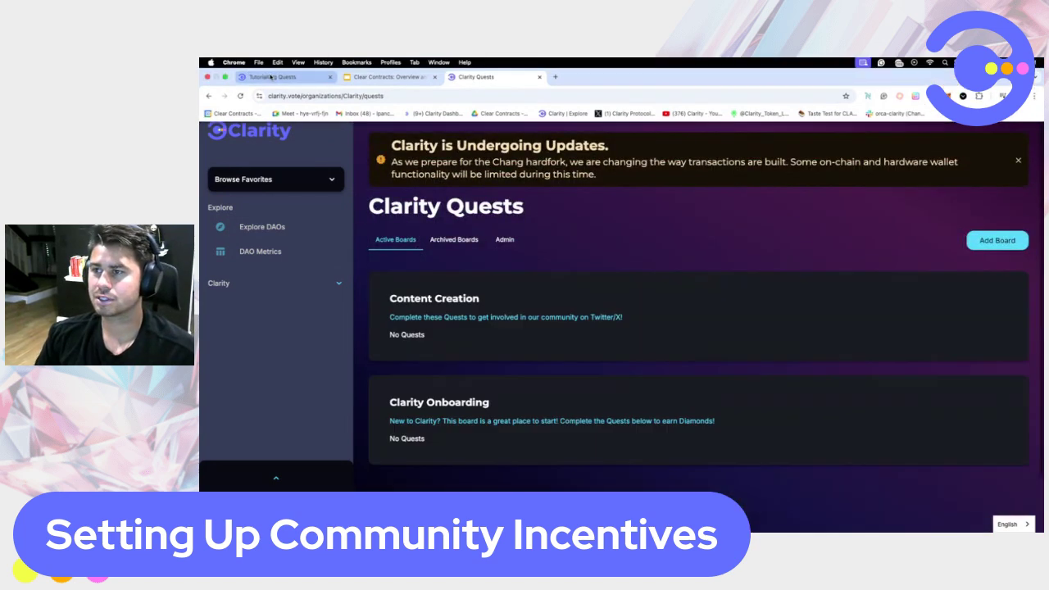
# - Return to Tutorial Org's quests and rename the General Quests board to "Content Creation Board"
pyautogui.click(272, 77)
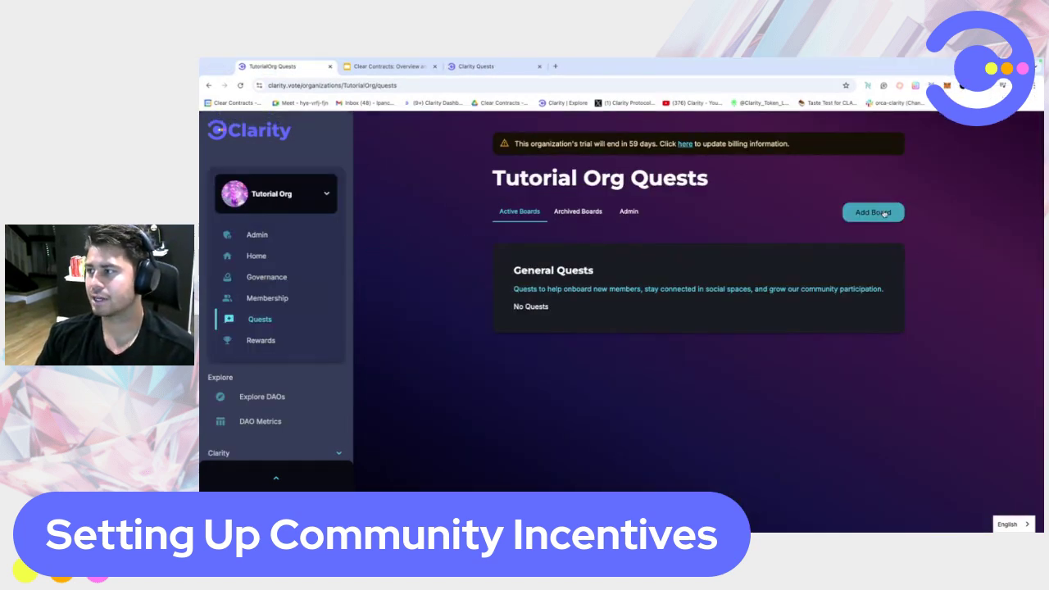
pyautogui.click(628, 211)
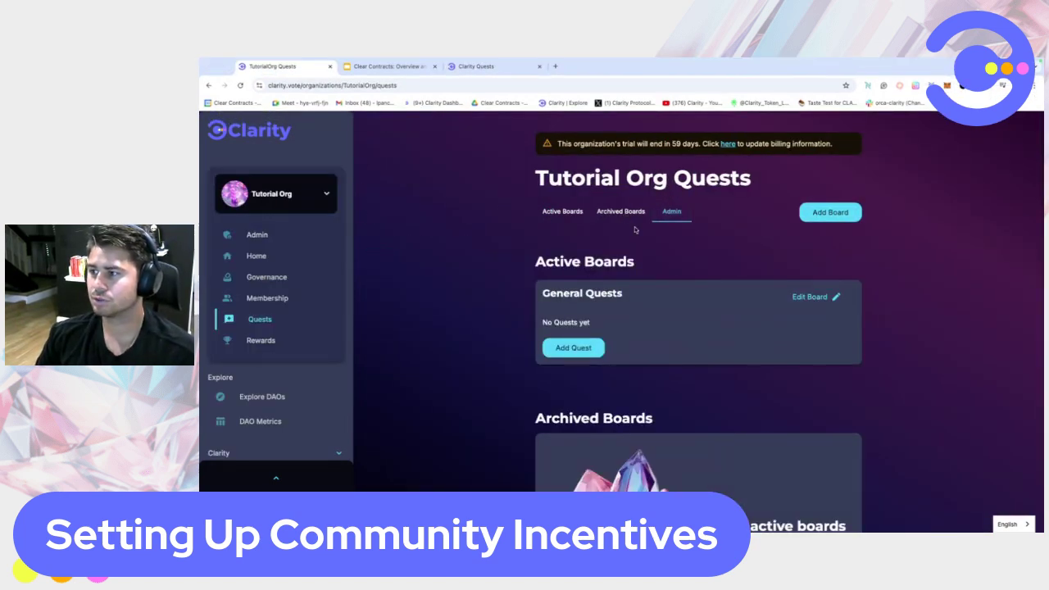
pyautogui.click(809, 296)
pyautogui.moveTo(525, 295); pyautogui.dragTo(395, 291)
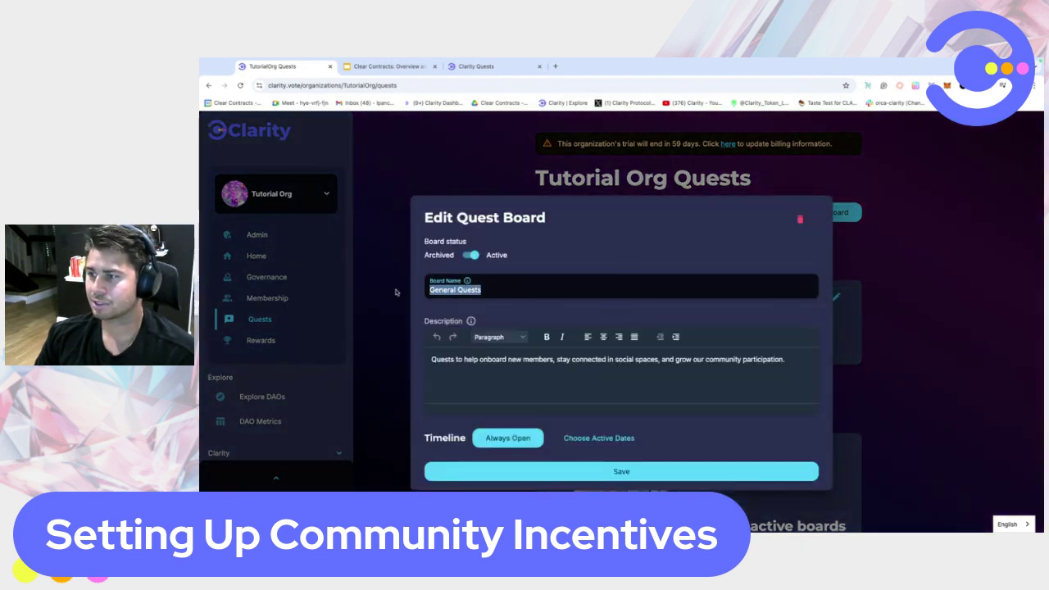
pyautogui.write('Content')
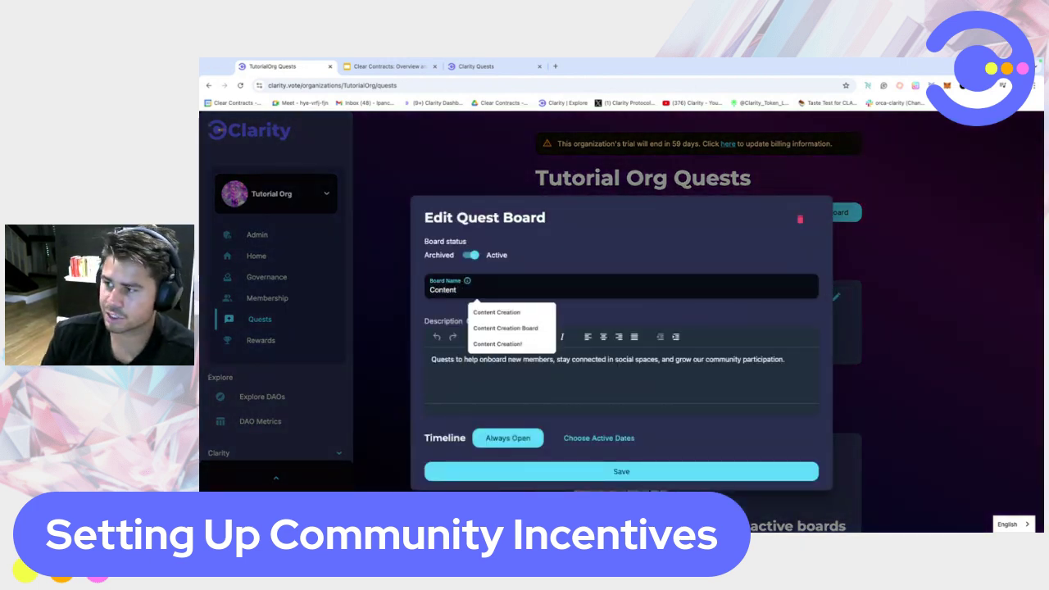
pyautogui.click(503, 330)
# - Keep the board's existing description, leave its timeline at Always Open, and save the board
pyautogui.click(608, 388)
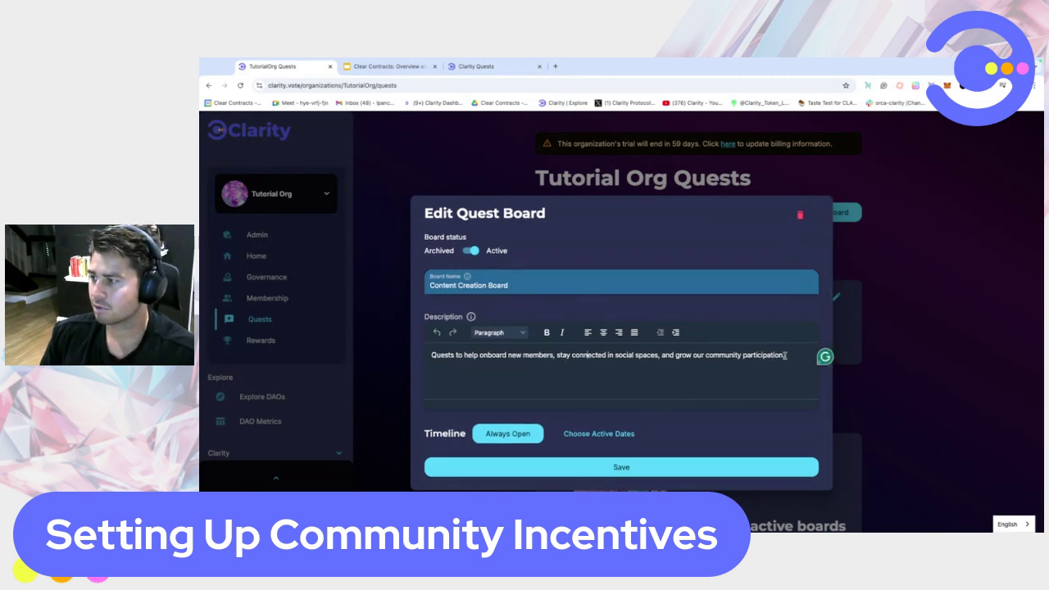
pyautogui.moveTo(785, 355); pyautogui.dragTo(431, 355)
pyautogui.click(553, 366)
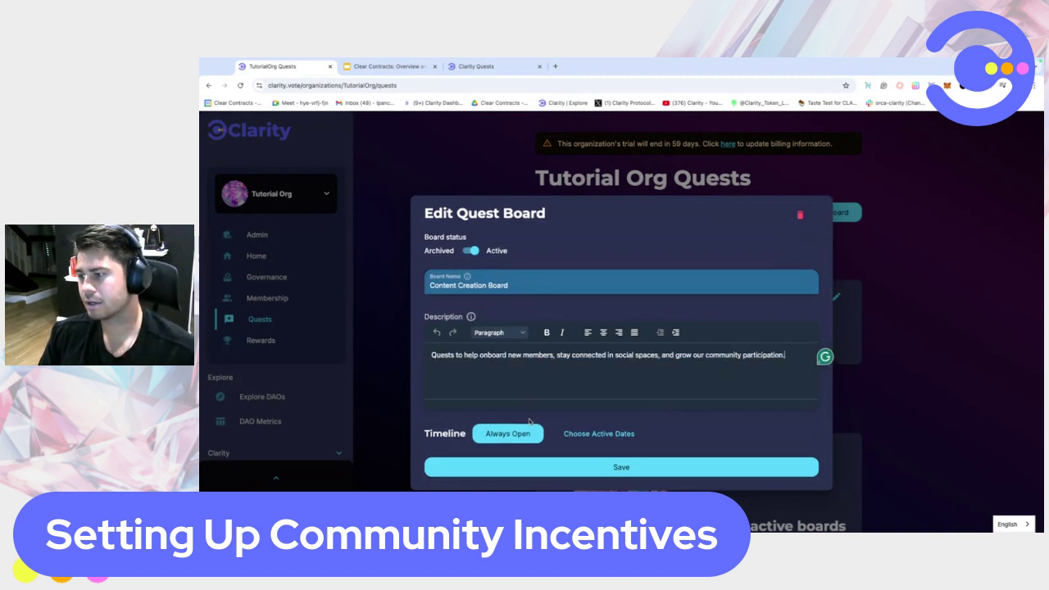
pyautogui.click(586, 437)
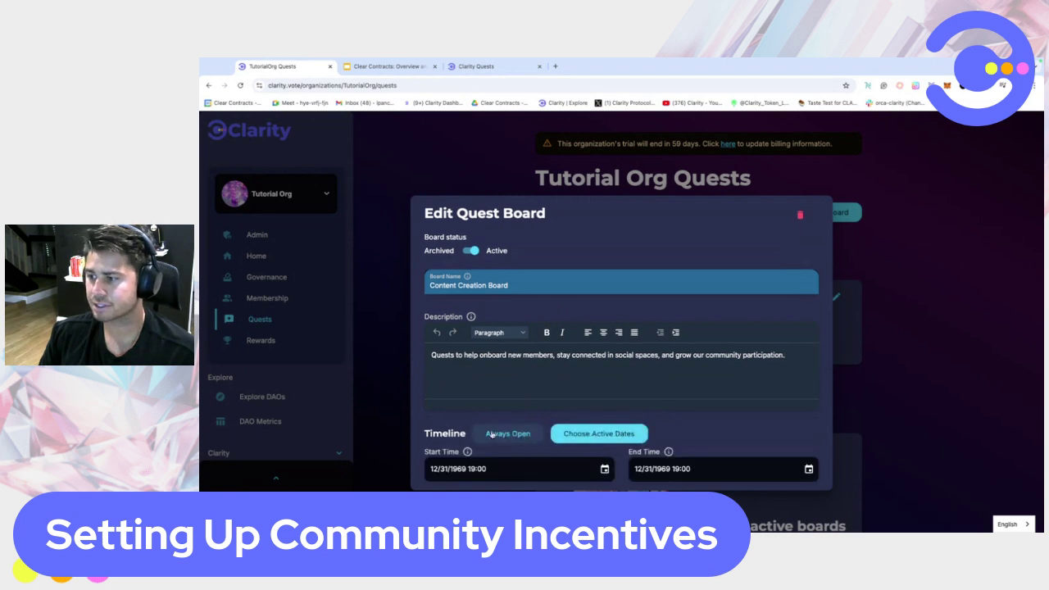
pyautogui.click(514, 435)
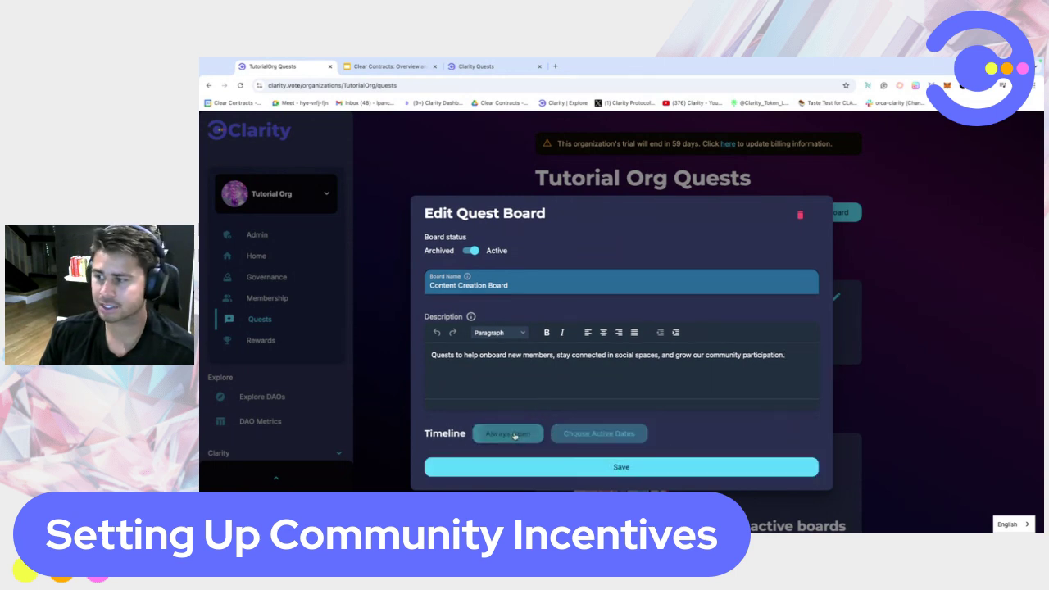
pyautogui.click(620, 467)
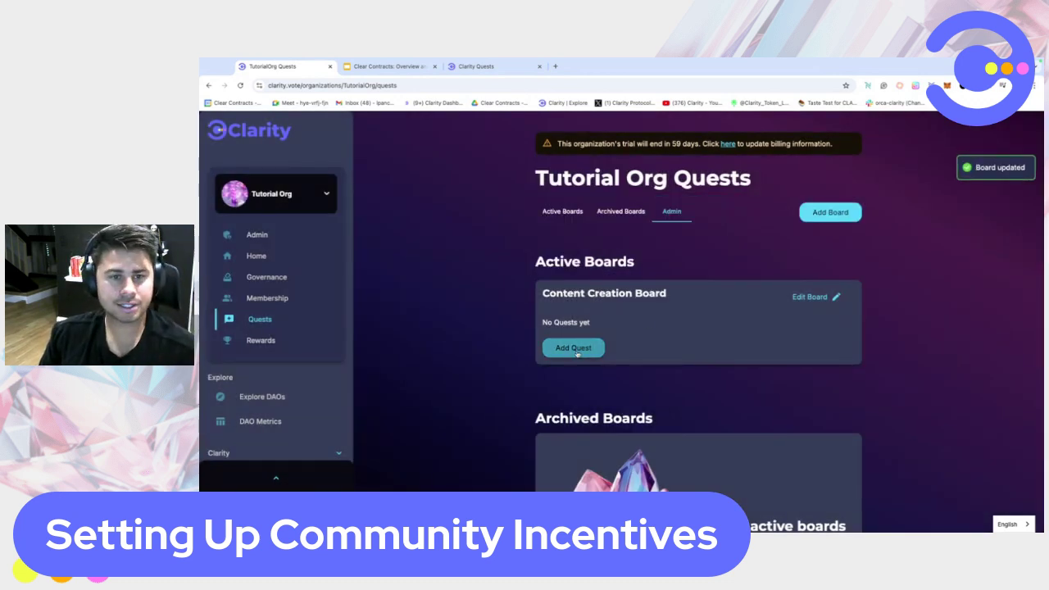
# - Start a quest on the Content Creation Board named "Create a thread with 20 likes on X" and worth 200 gems
pyautogui.click(577, 350)
pyautogui.click(489, 285)
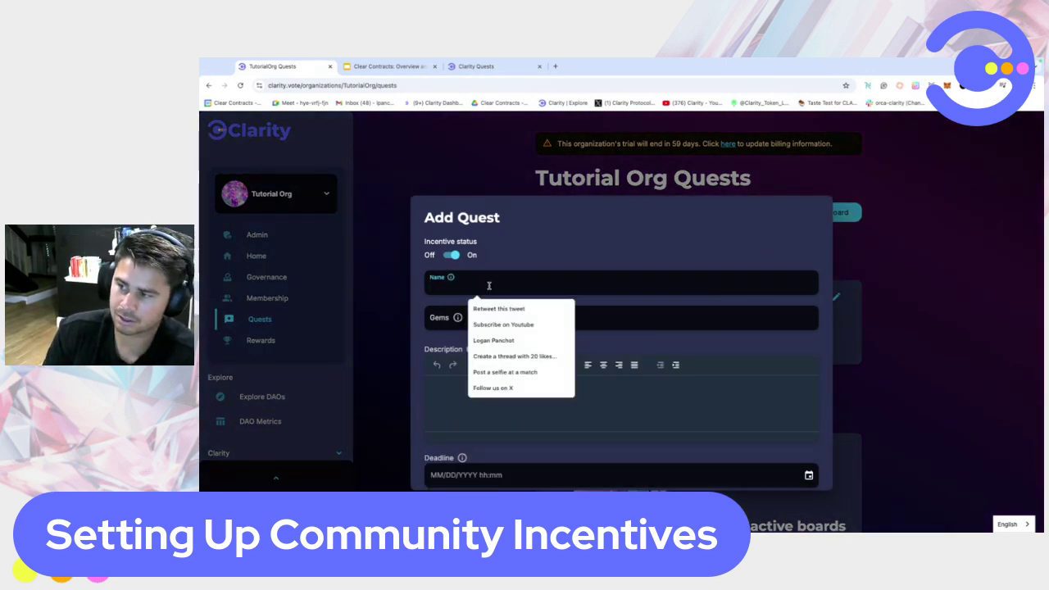
pyautogui.click(514, 356)
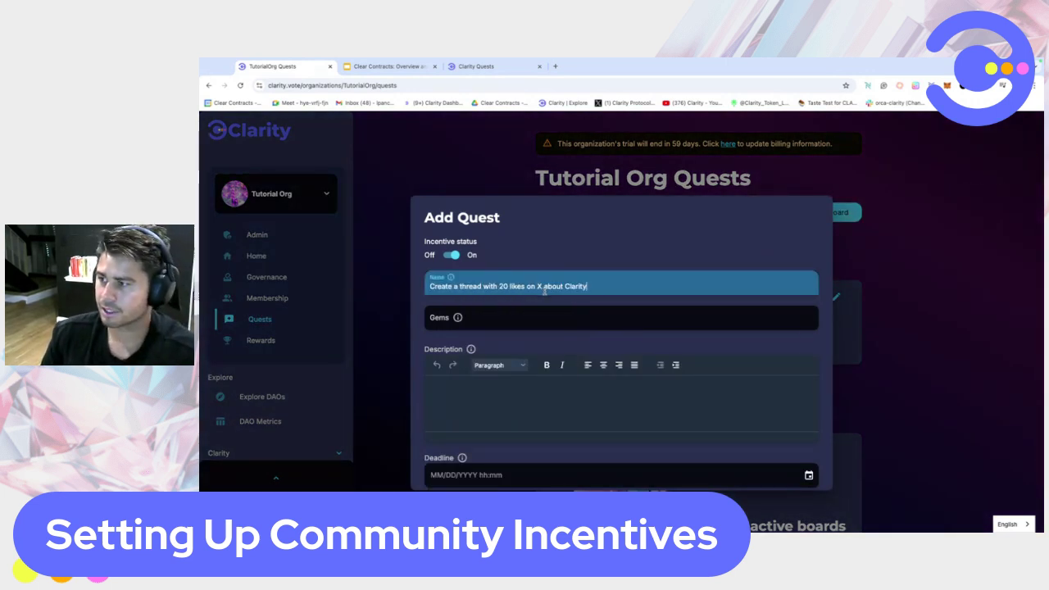
pyautogui.moveTo(590, 286); pyautogui.dragTo(544, 286)
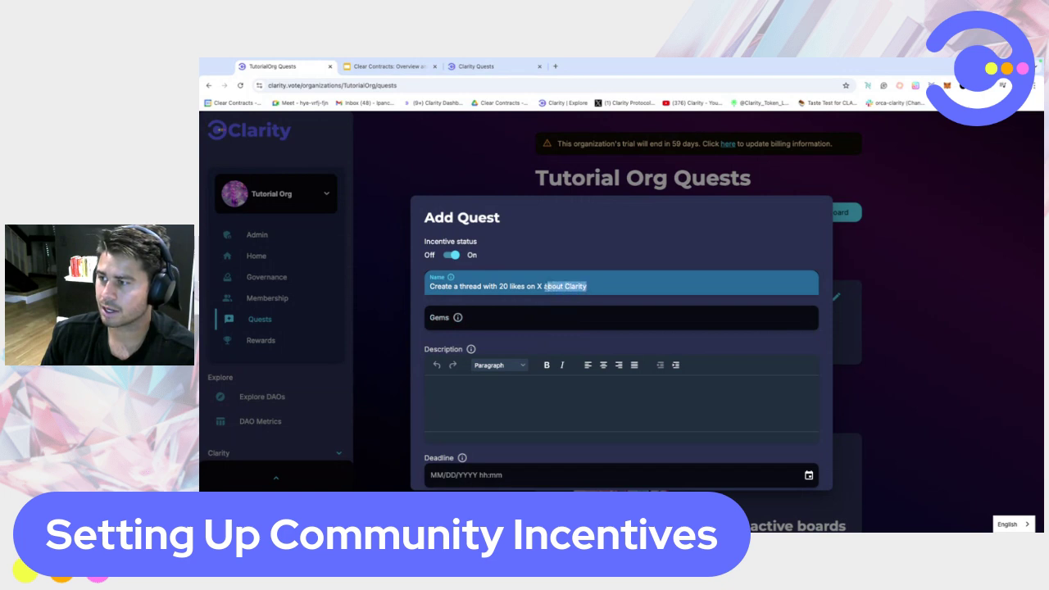
pyautogui.press('BackSpace')
pyautogui.click(451, 321)
pyautogui.write('200')
# - Enter the quest description "aasdfadsdf and upload the link to your thread as proof"
pyautogui.click(469, 382)
pyautogui.write('a')
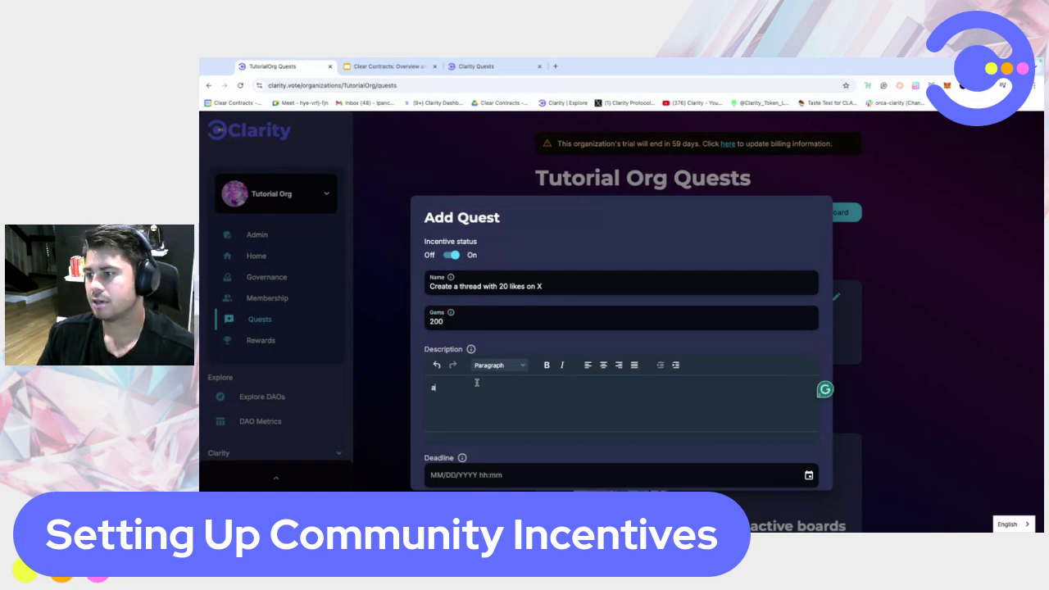
pyautogui.write('asdfadsdf')
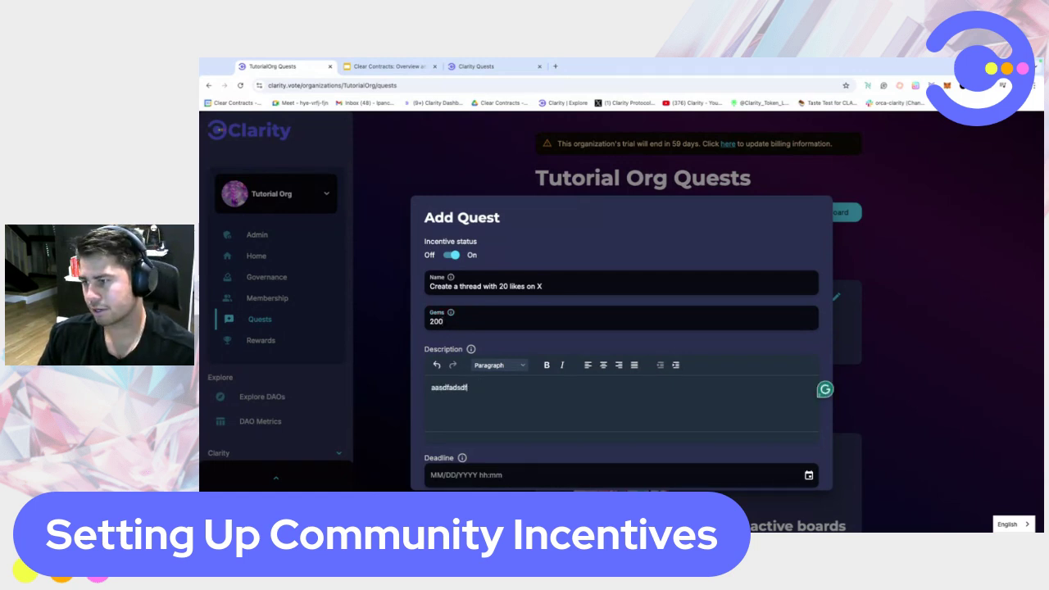
pyautogui.write(' and up')
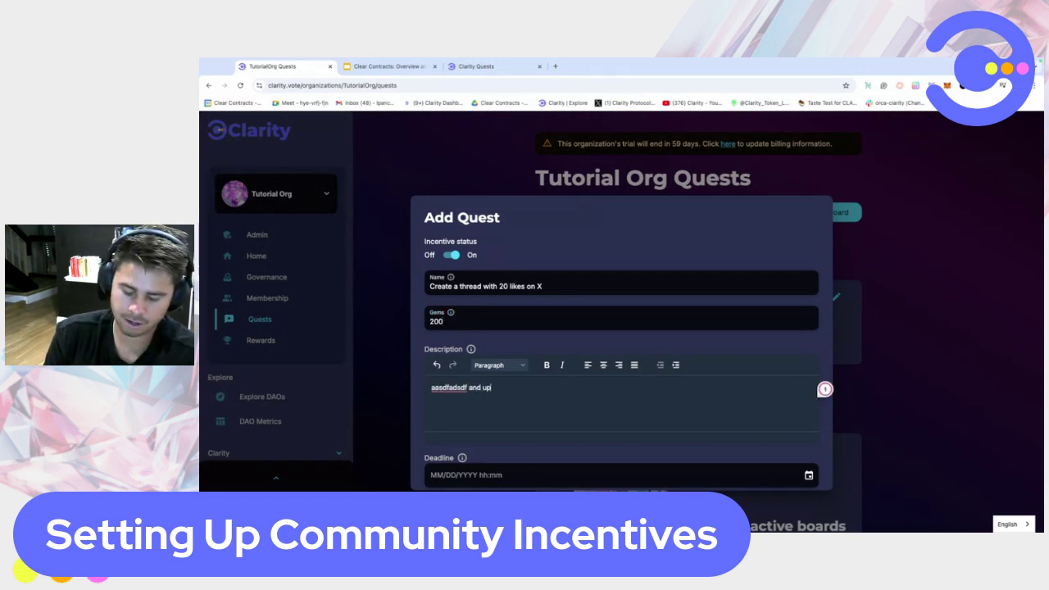
pyautogui.write('load your')
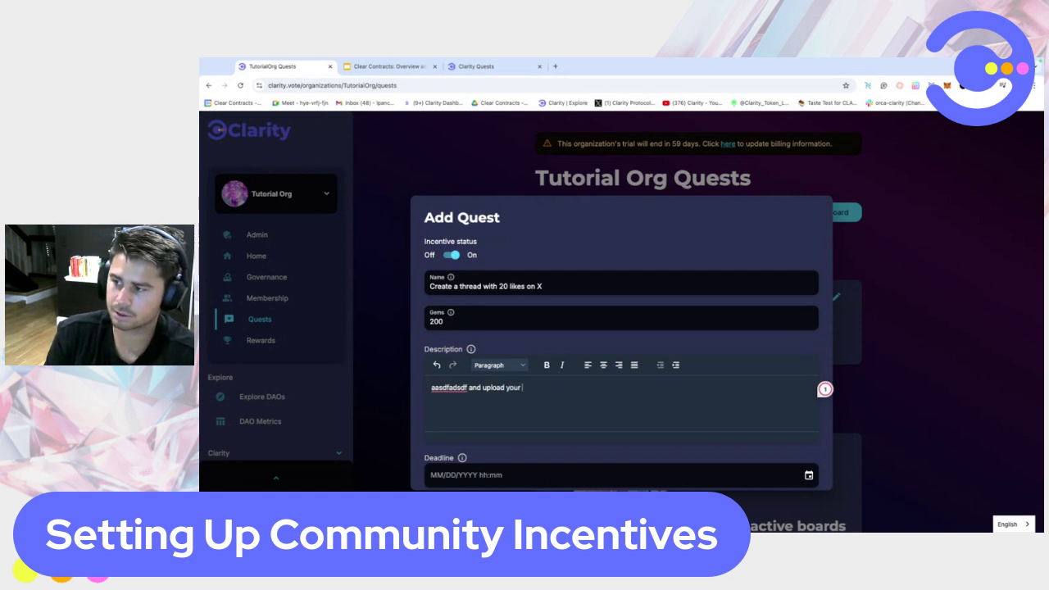
pyautogui.write('the')
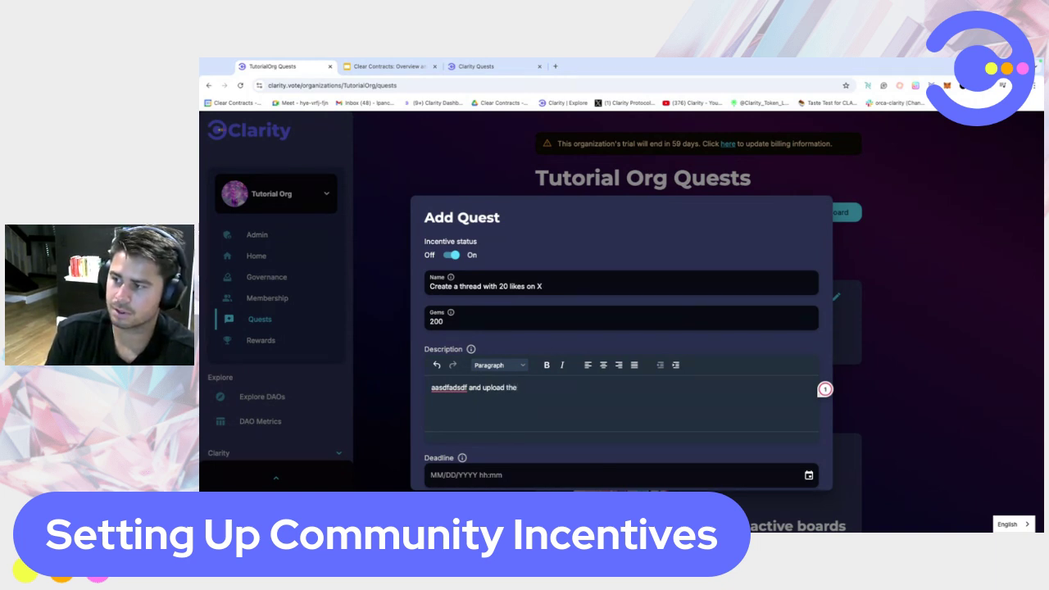
pyautogui.write('link to your thread as proof')
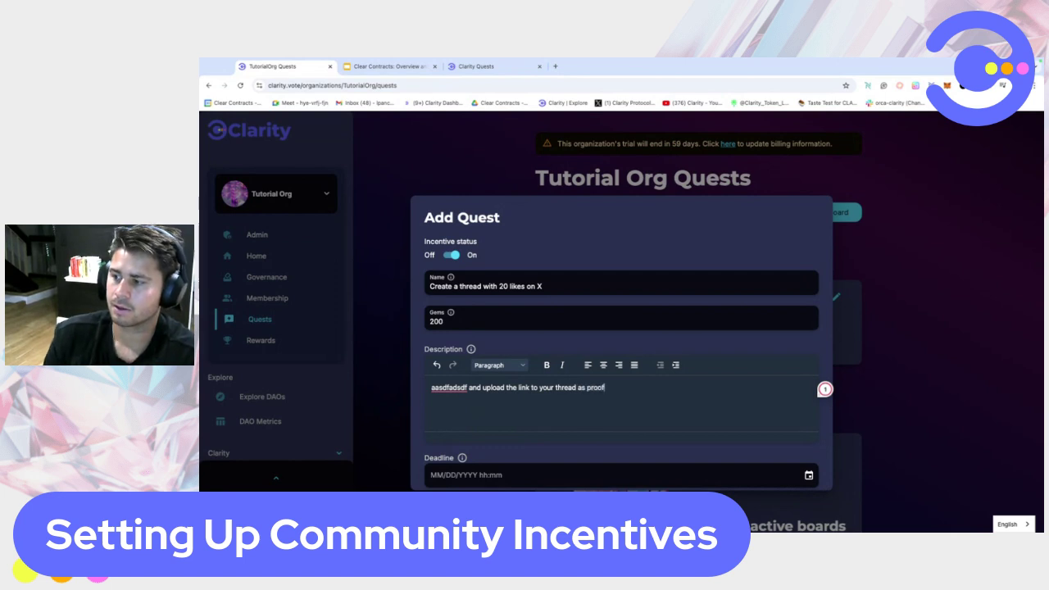
# - Set the quest's deadline to 09/05/2024 00:00
pyautogui.scroll(-2, 617, 400)
pyautogui.click(808, 396)
pyautogui.click(550, 223)
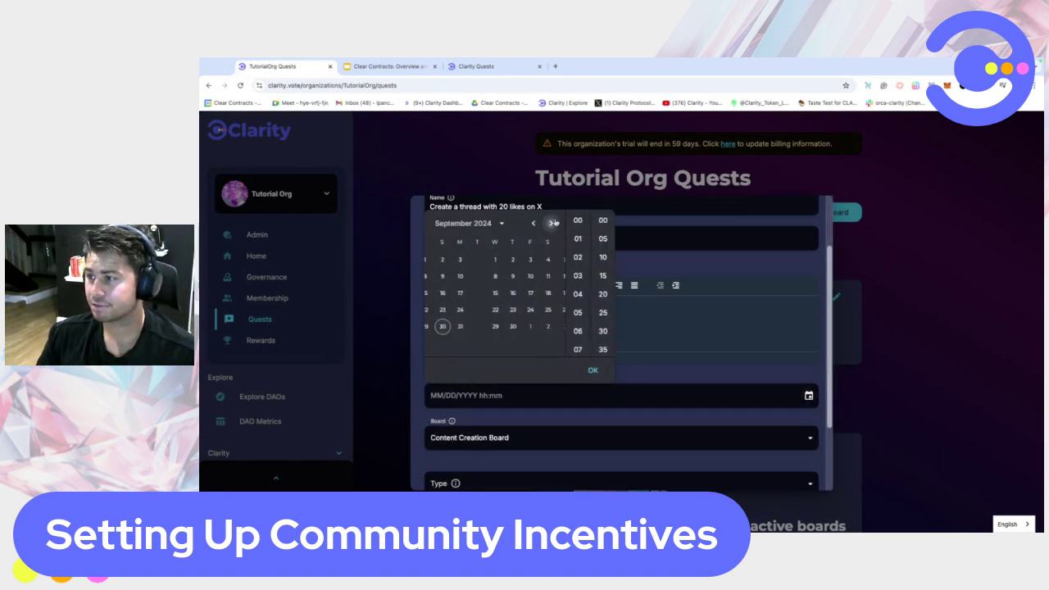
pyautogui.click(512, 259)
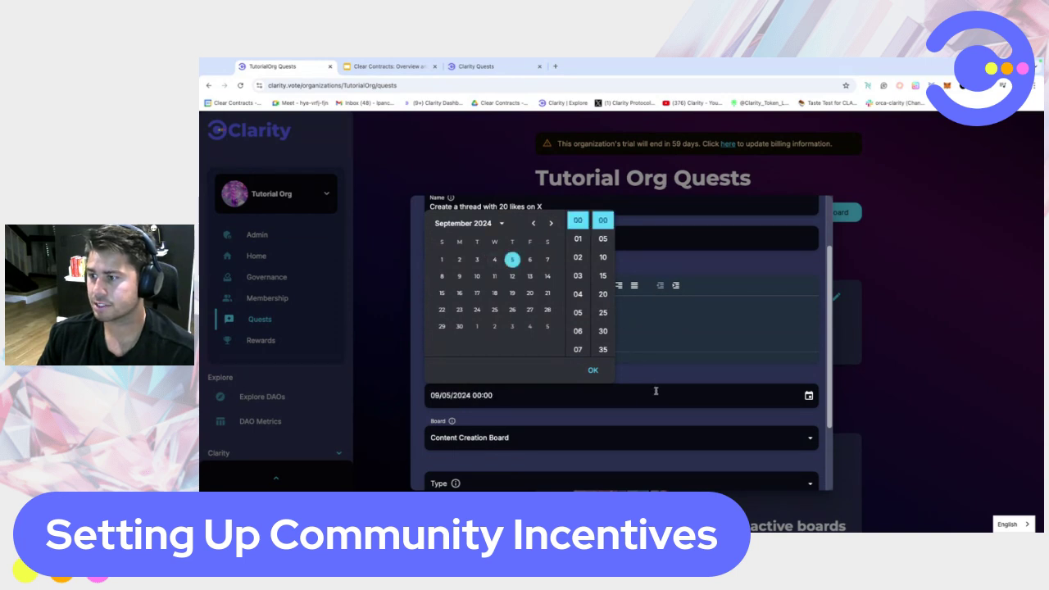
pyautogui.click(660, 383)
# - Set the quest type to Manual, leave the relevant link empty, and add the quest to the board
pyautogui.scroll(-2, 524, 442)
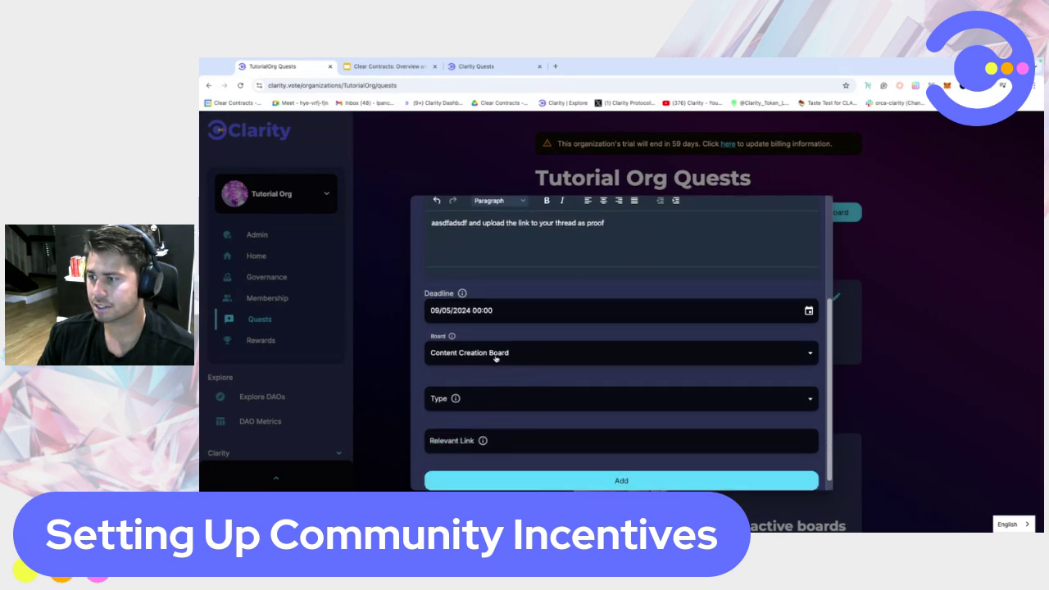
pyautogui.click(487, 400)
pyautogui.click(446, 455)
pyautogui.click(468, 447)
pyautogui.scroll(-1, 510, 422)
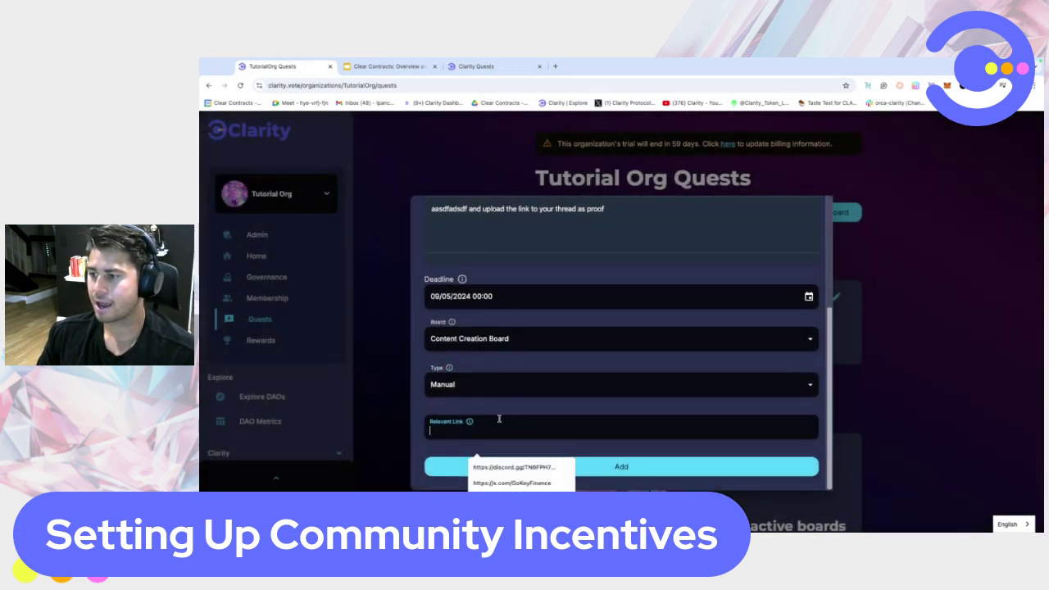
pyautogui.click(452, 431)
pyautogui.click(496, 406)
pyautogui.click(479, 429)
pyautogui.click(501, 411)
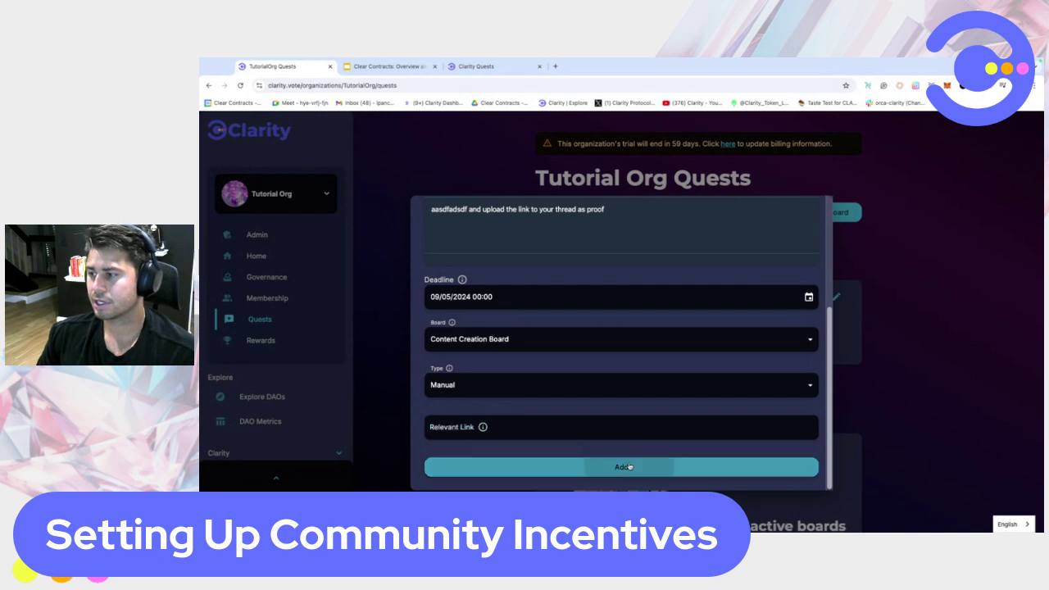
pyautogui.click(625, 464)
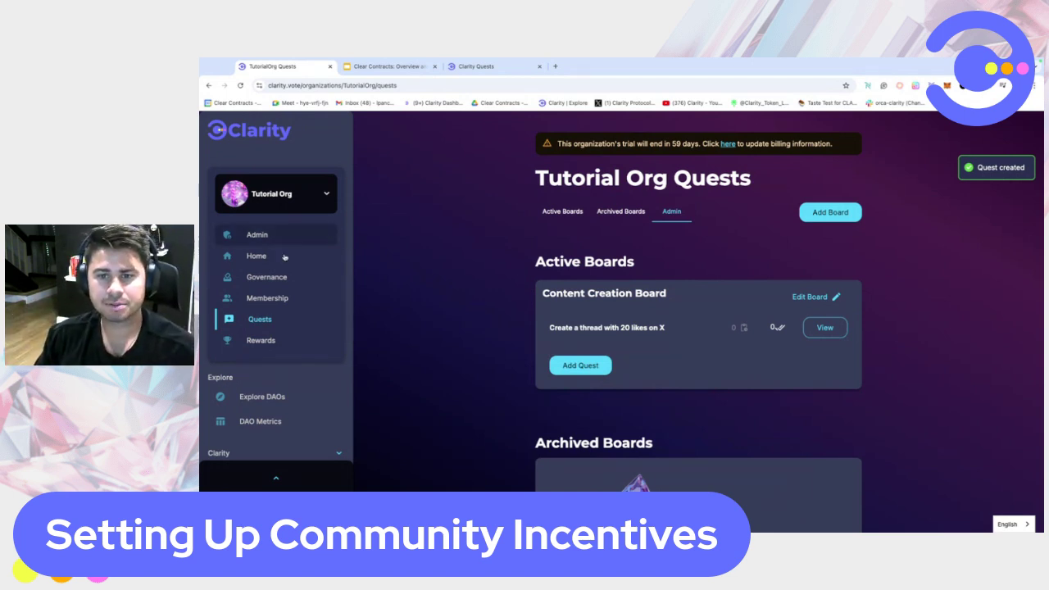
# - Open a blank quest form for the Content Creation Board and close it without adding a quest
pyautogui.click(565, 366)
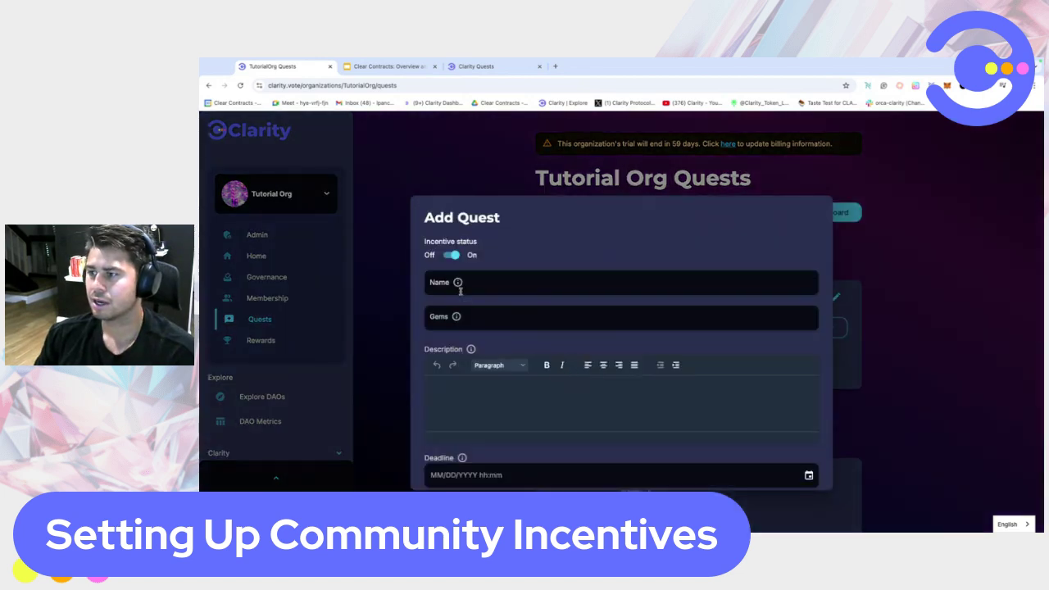
pyautogui.click(465, 185)
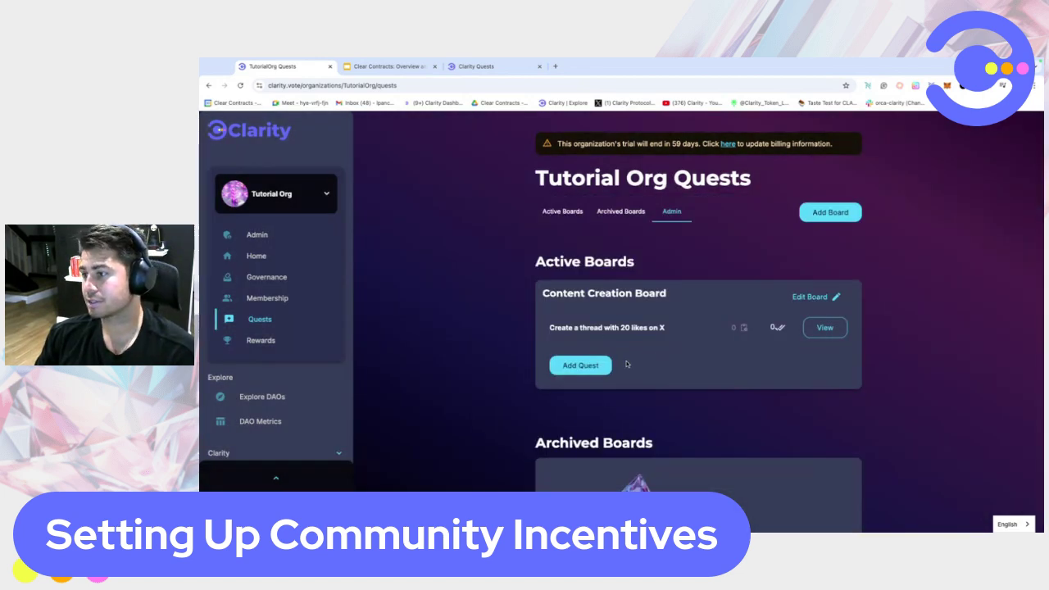
# - Create an active, always-open quest board named "New? Start here!" with the description "asdfadf"
pyautogui.click(830, 213)
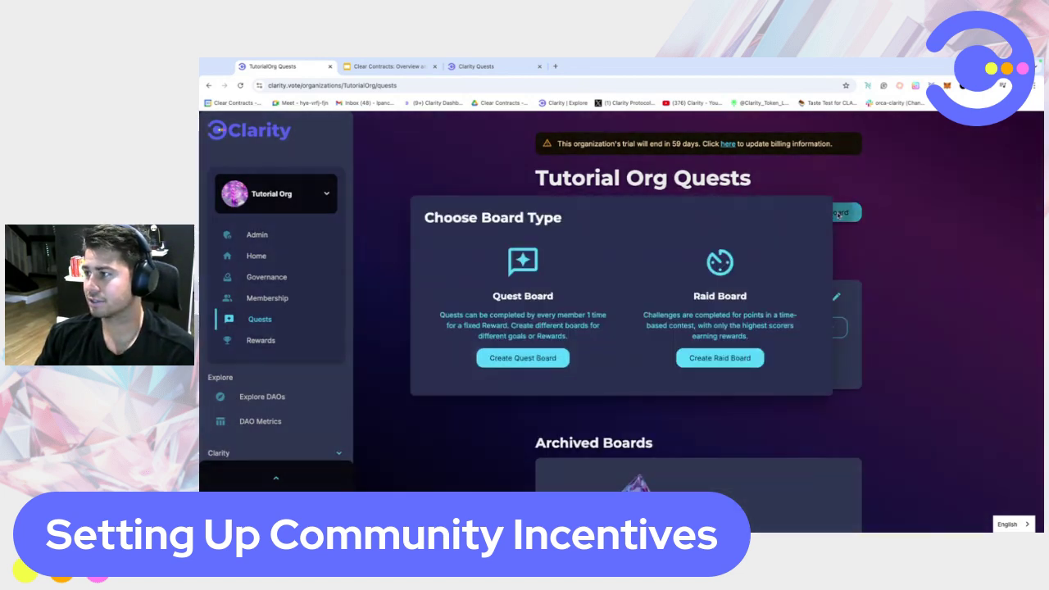
pyautogui.click(513, 364)
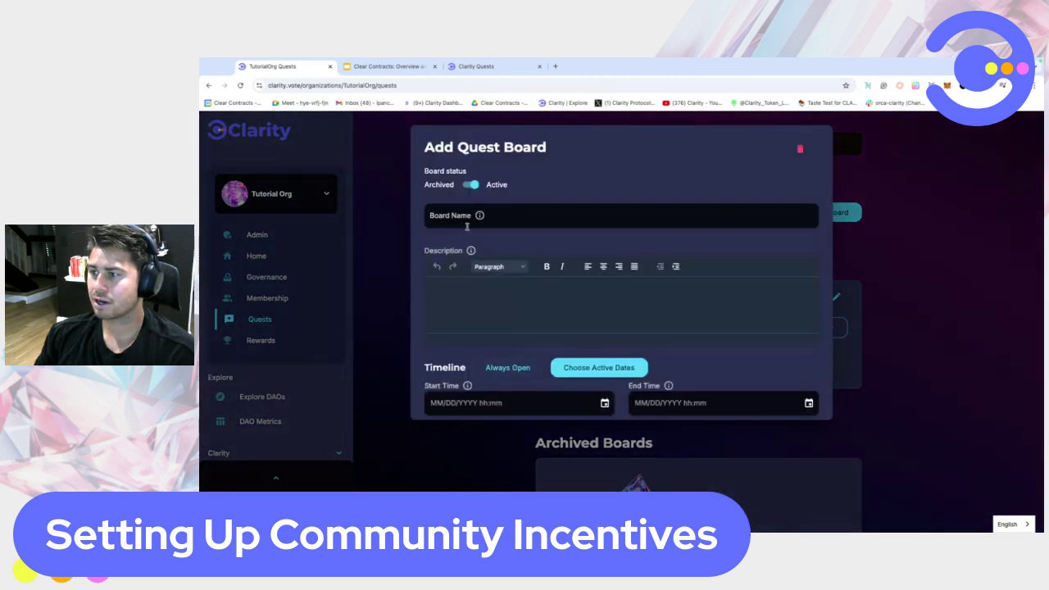
pyautogui.click(466, 213)
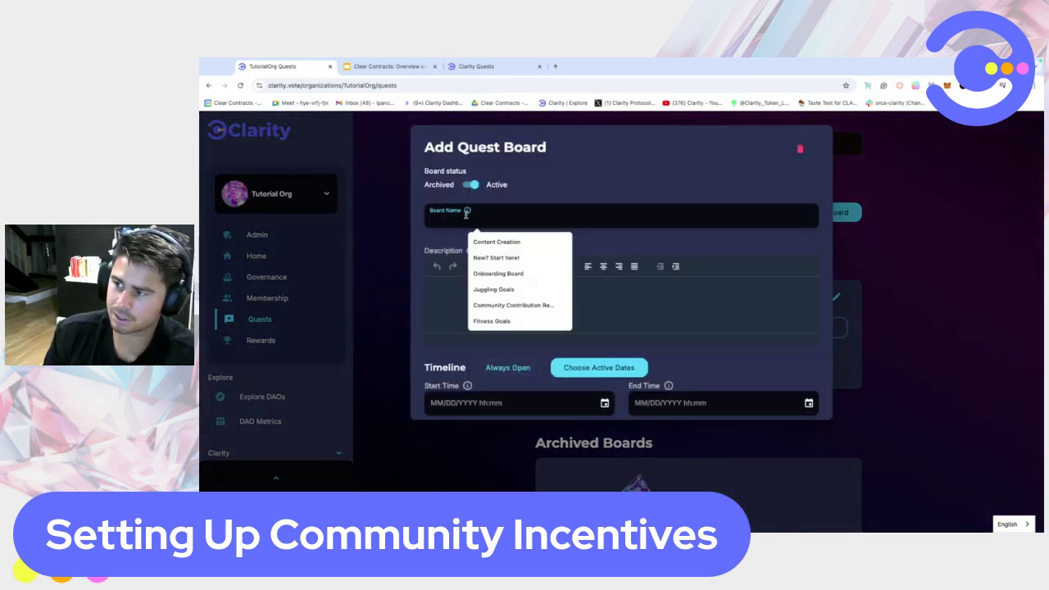
pyautogui.click(496, 258)
pyautogui.click(465, 296)
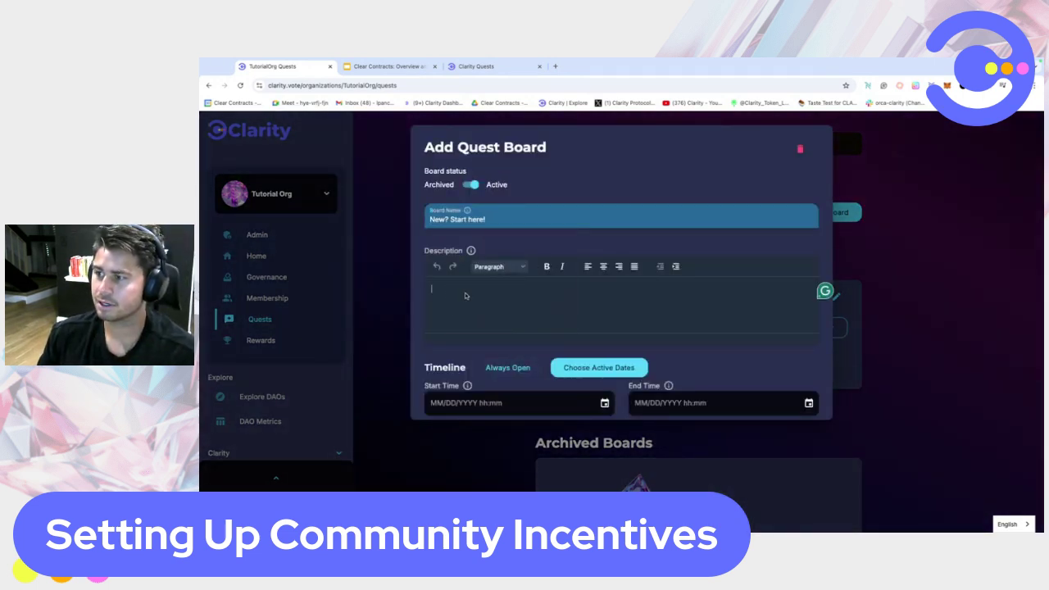
pyautogui.write('asdfadf')
pyautogui.scroll(-1, 523, 357)
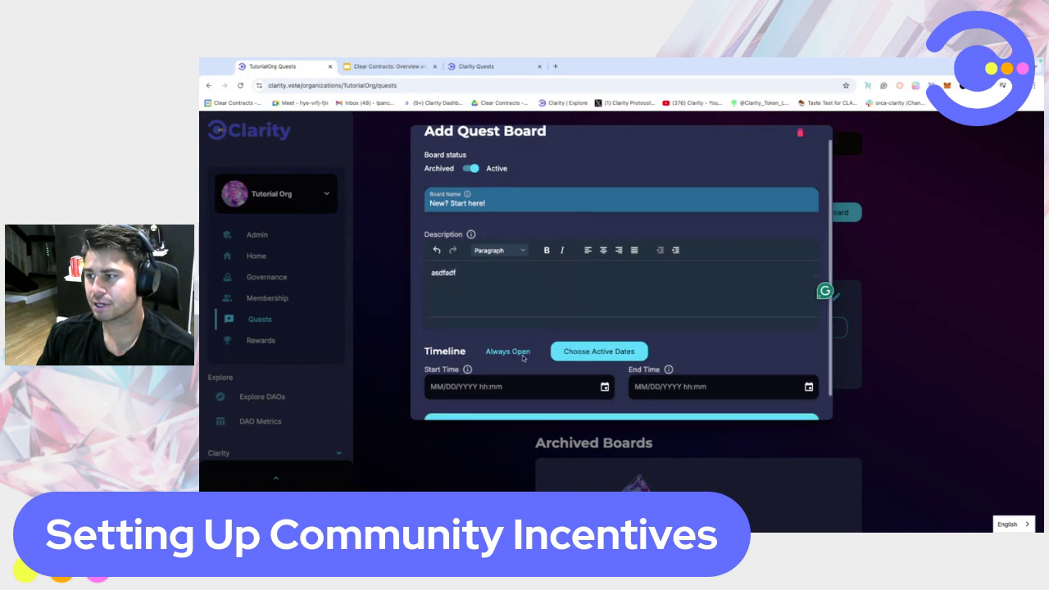
pyautogui.click(510, 328)
pyautogui.click(626, 397)
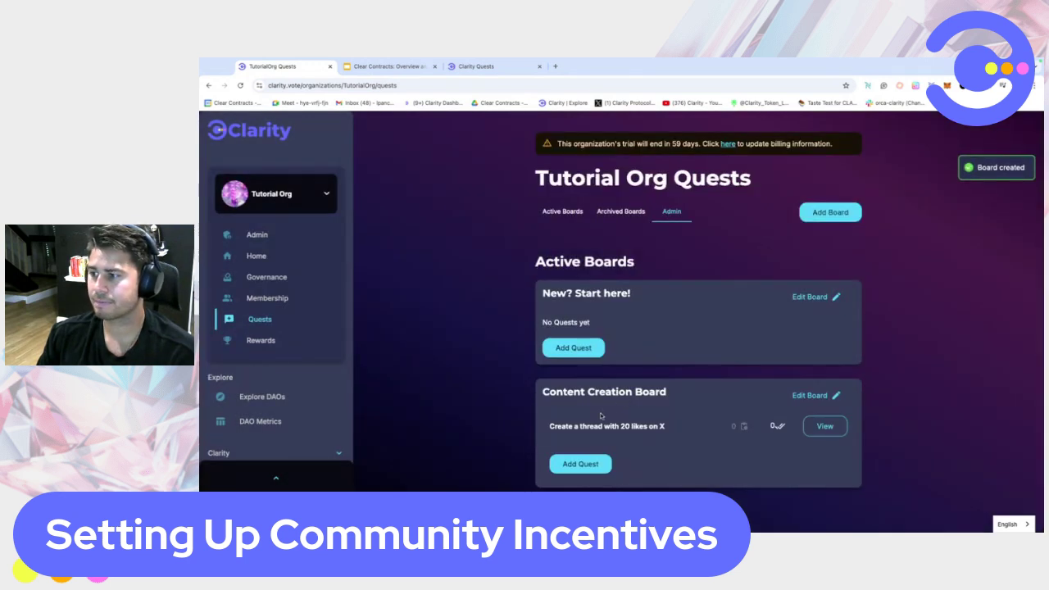
# - Start a quest on the "New? Start here!" board named "Follow us on X", worth 50 gems, with the description "asdfasdfasdf"
pyautogui.click(586, 351)
pyautogui.click(480, 282)
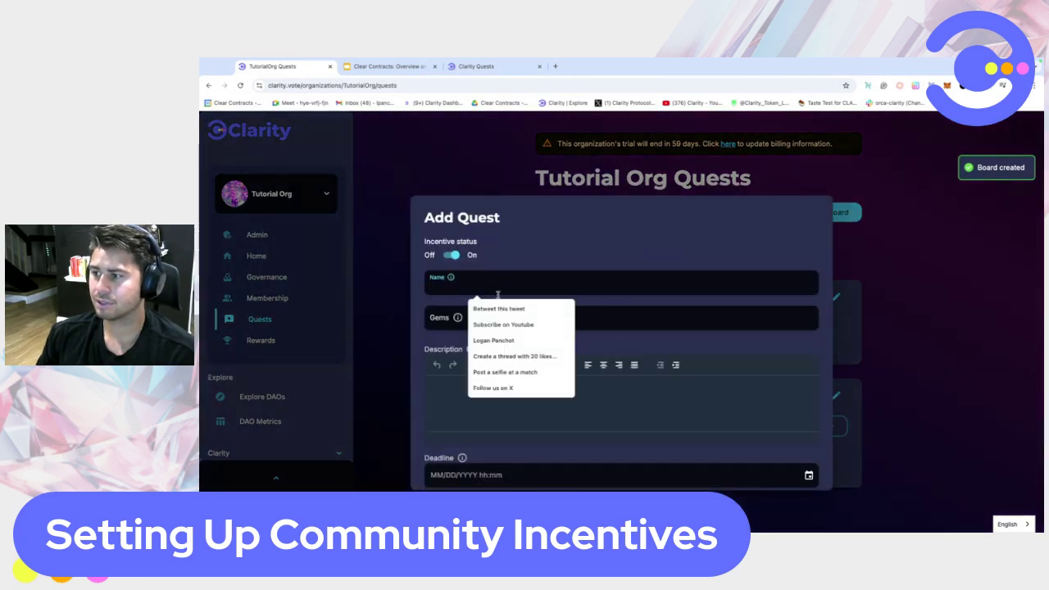
pyautogui.click(504, 387)
pyautogui.click(479, 319)
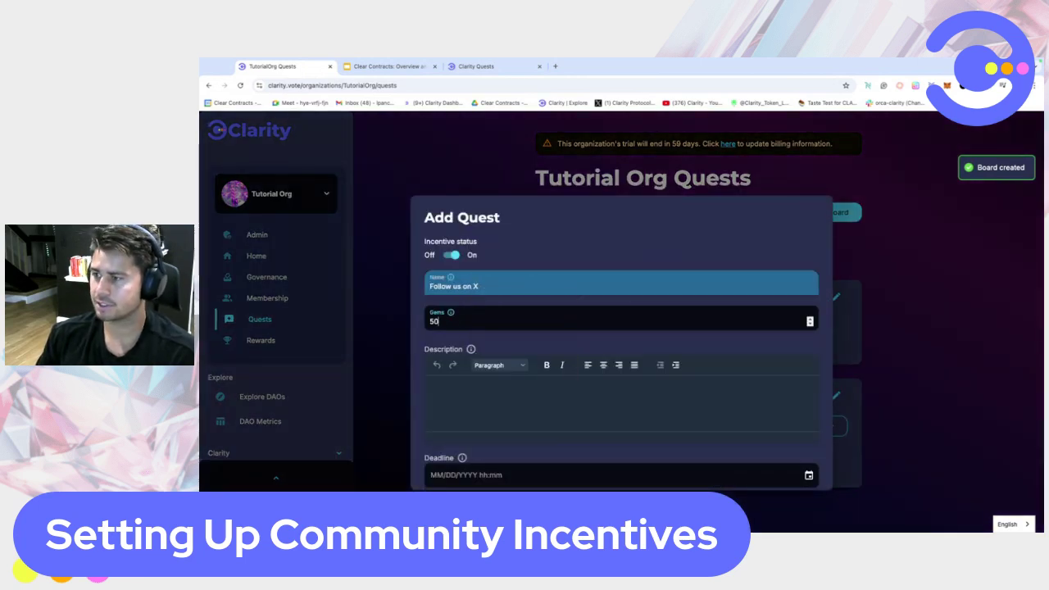
pyautogui.write('50')
pyautogui.scroll(-2, 474, 303)
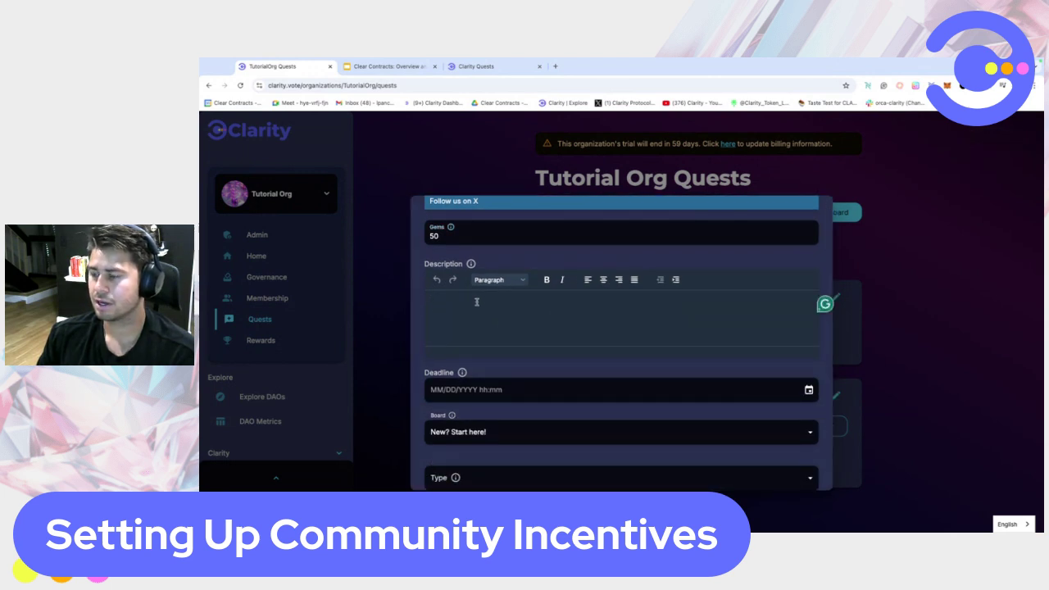
pyautogui.write('dfasdfasdf')
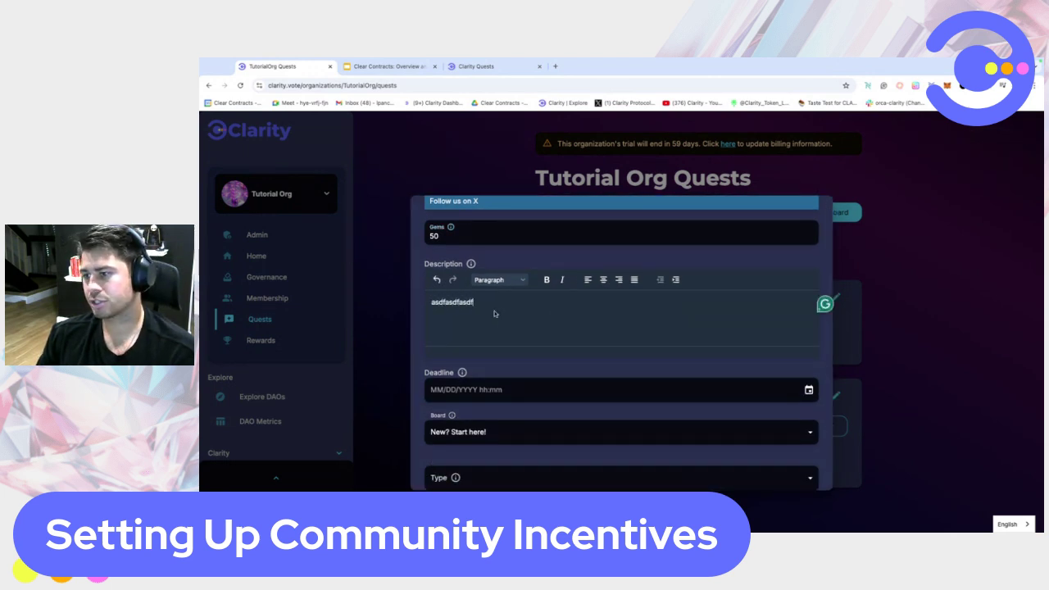
# - Try the Twitter quest type with the Retweet action and look through its tweet options without adding a tweet
pyautogui.scroll(-3, 494, 314)
pyautogui.click(468, 385)
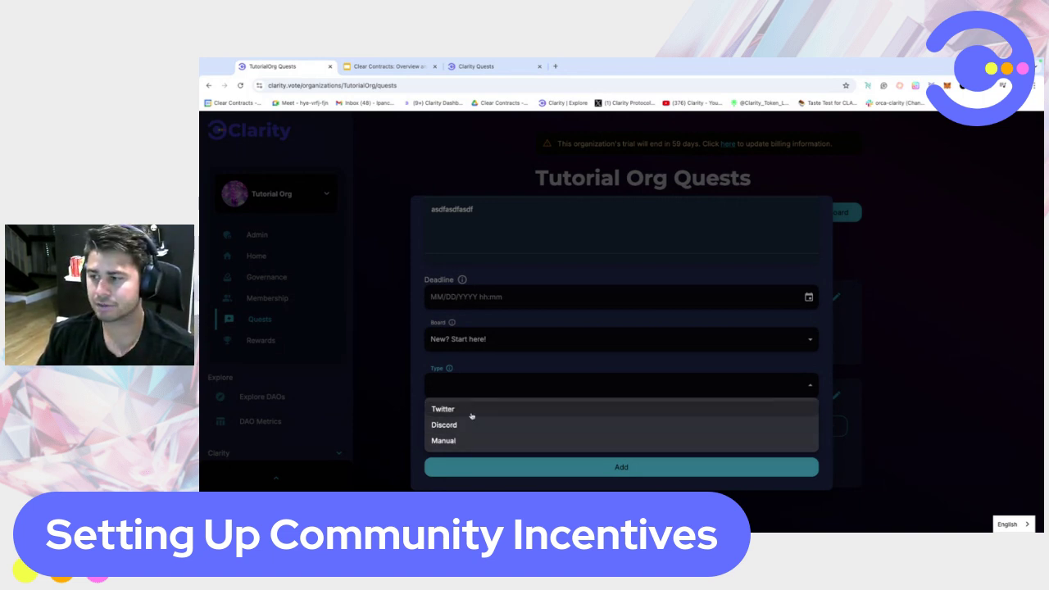
pyautogui.click(459, 410)
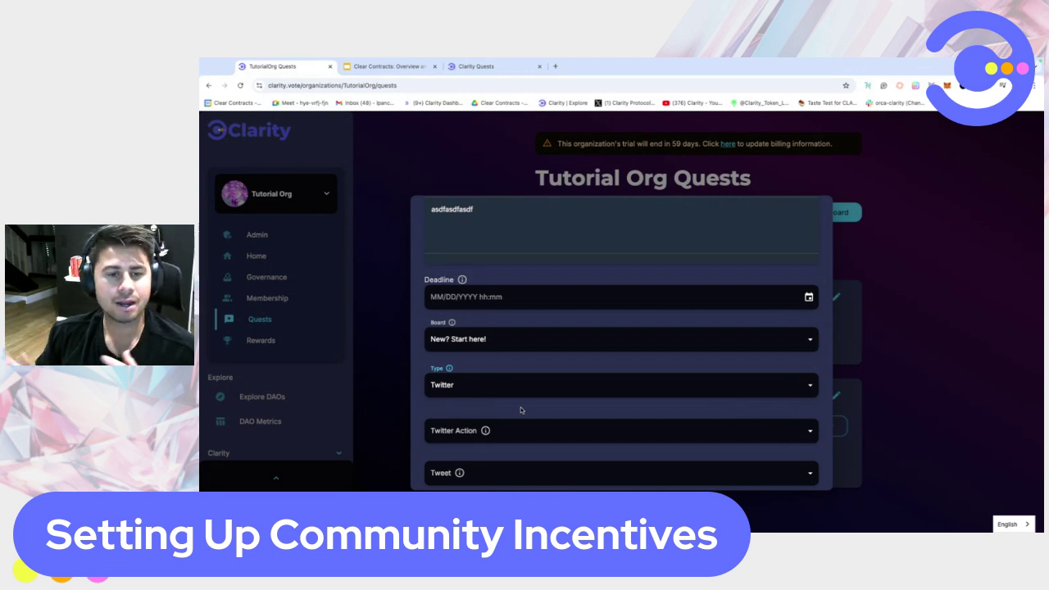
pyautogui.scroll(-1, 628, 424)
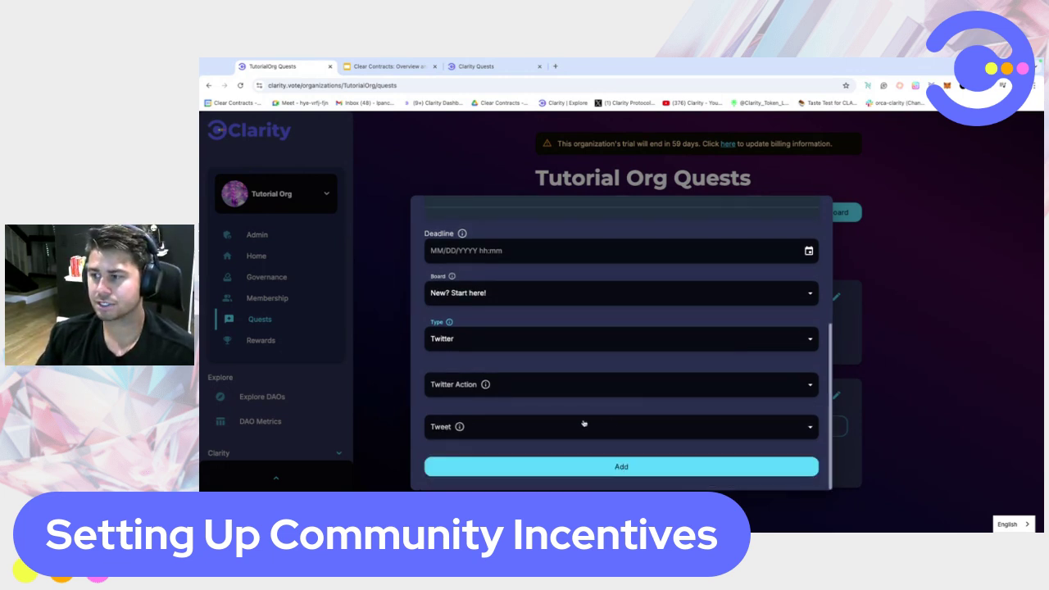
pyautogui.click(521, 391)
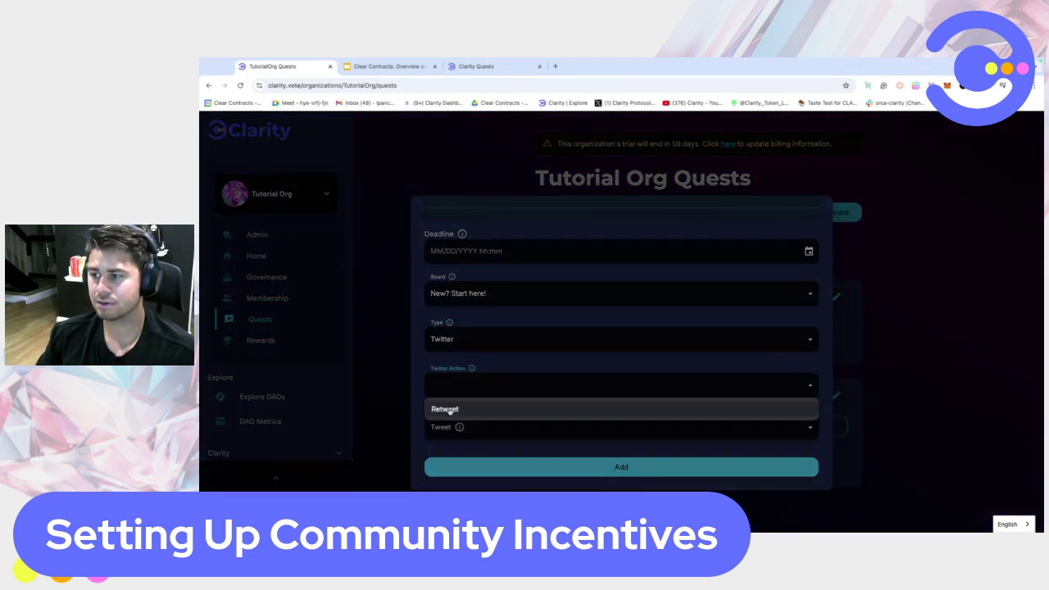
pyautogui.click(449, 409)
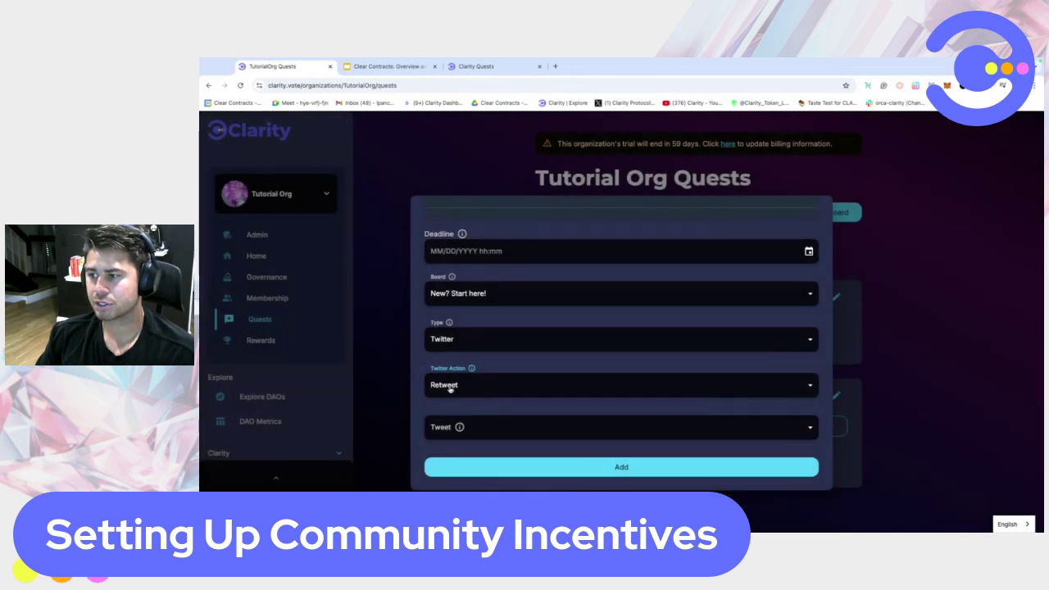
pyautogui.click(445, 429)
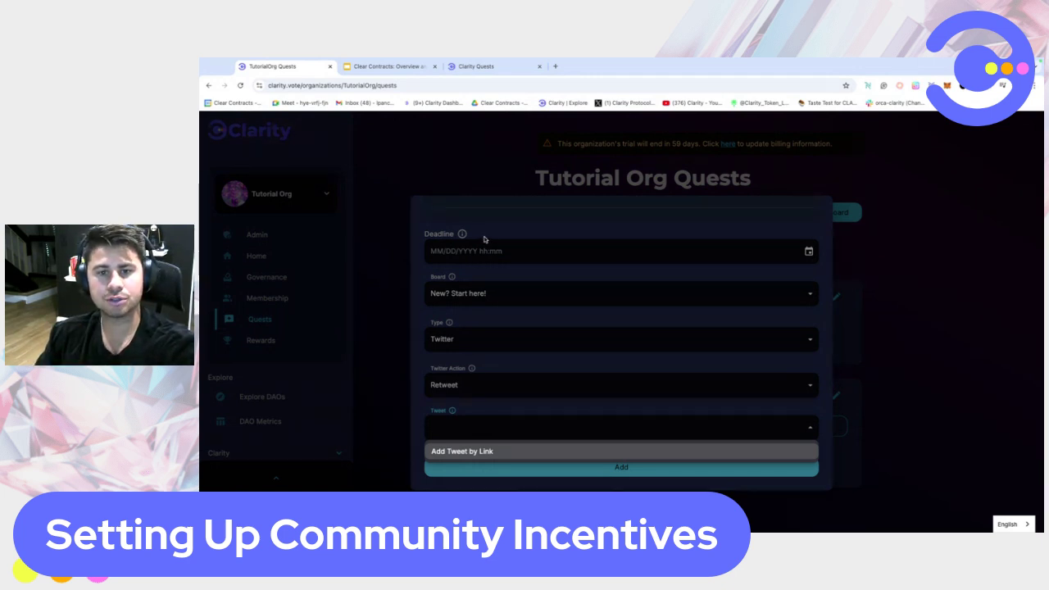
pyautogui.click(539, 426)
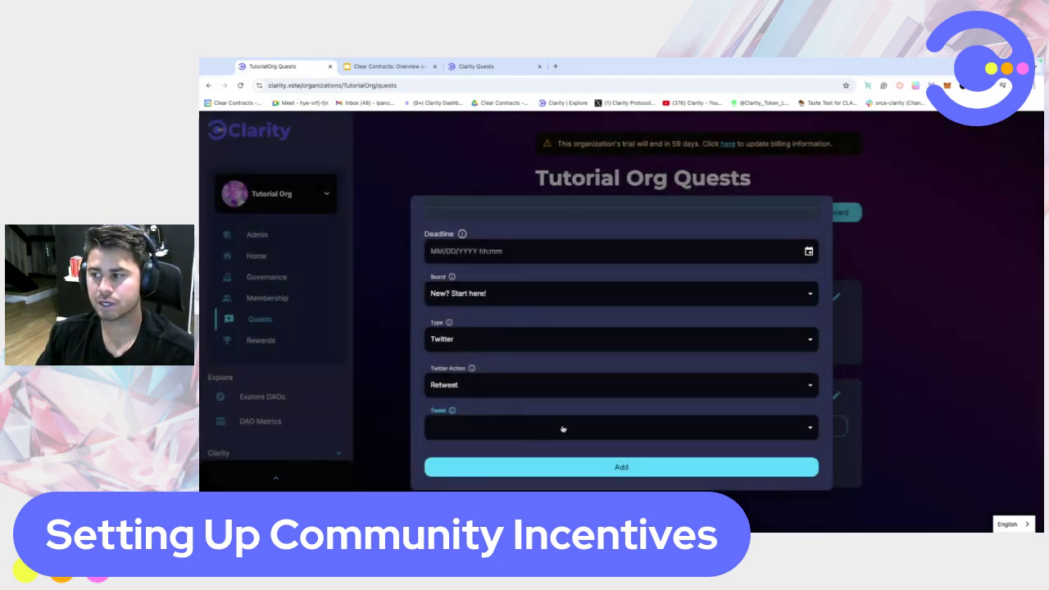
pyautogui.click(481, 379)
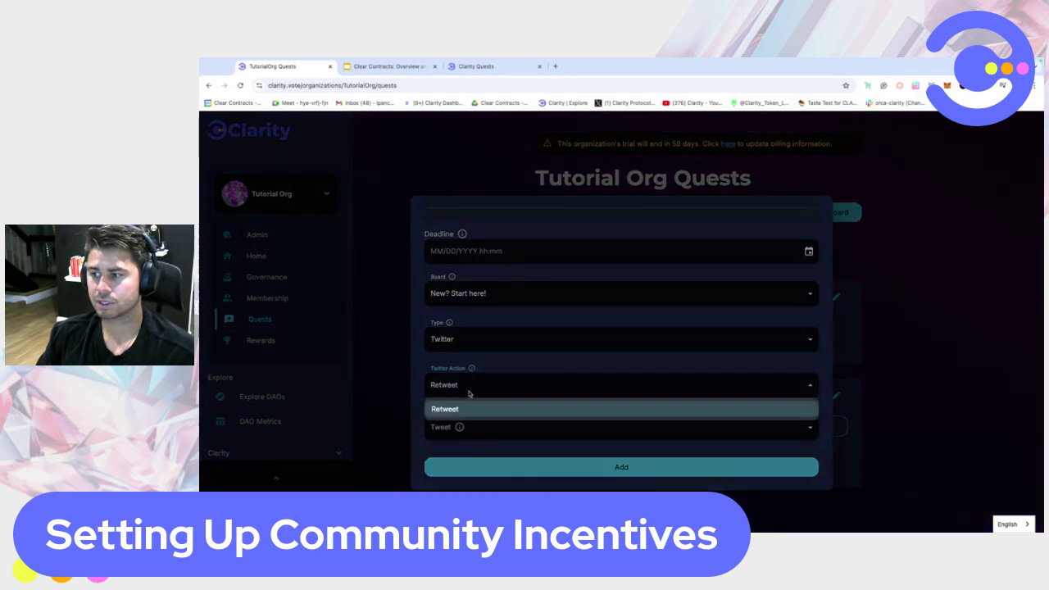
# - Set the quest type to Manual and add the quest without a deadline or relevant link
pyautogui.click(480, 338)
pyautogui.click(481, 338)
pyautogui.click(457, 395)
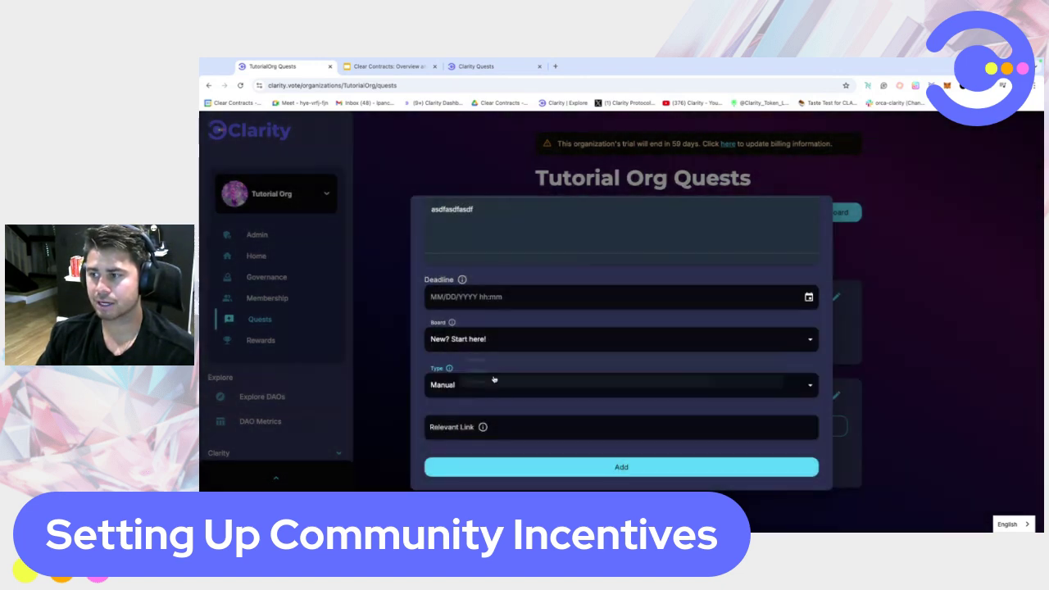
pyautogui.click(620, 467)
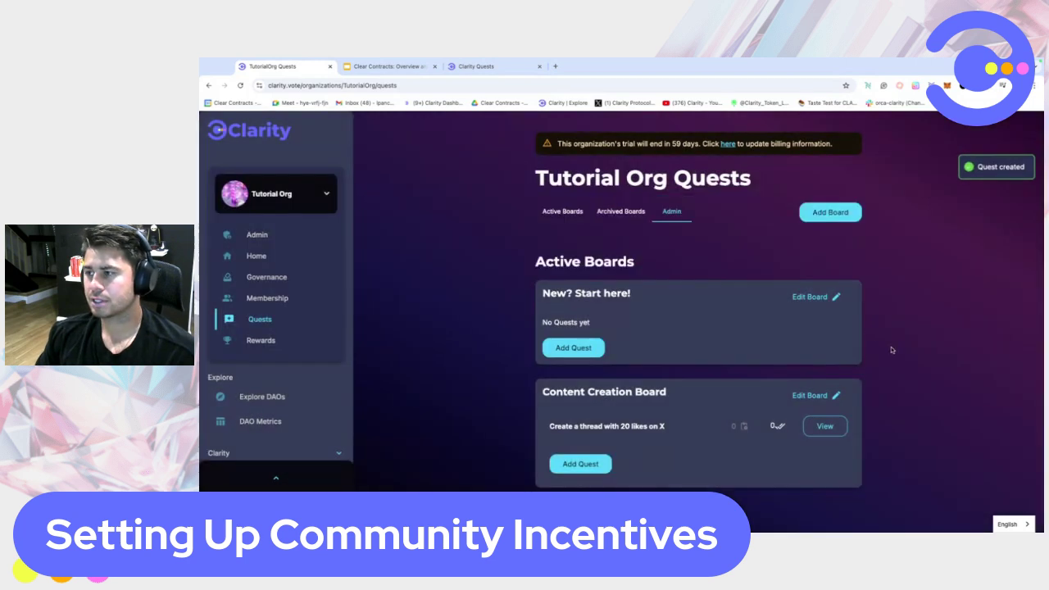
# - Review the quests on the active boards, the organization's rewards list and its governance overview
pyautogui.click(564, 211)
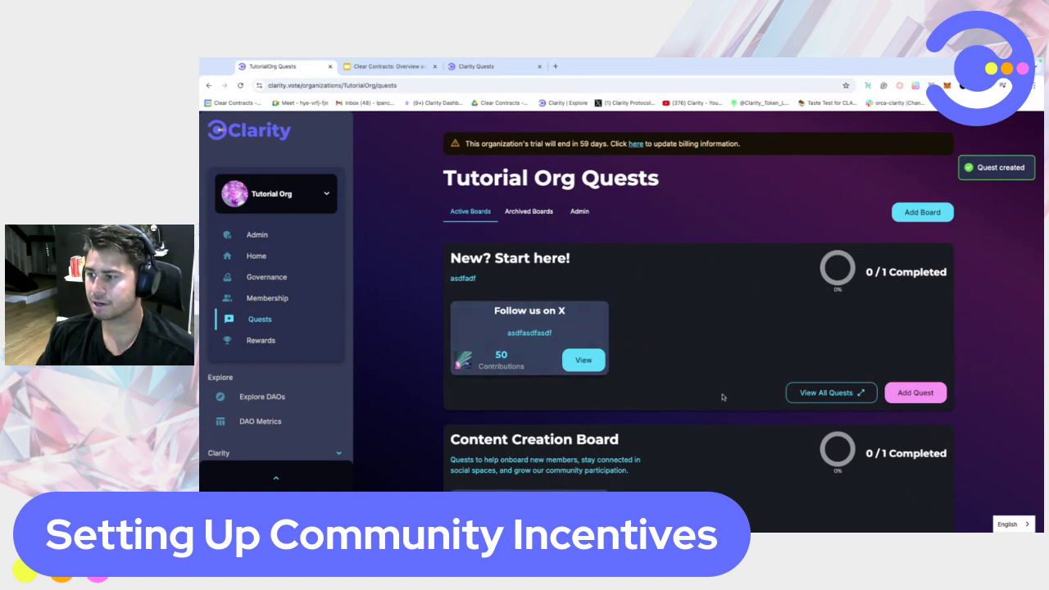
pyautogui.scroll(-2, 721, 393)
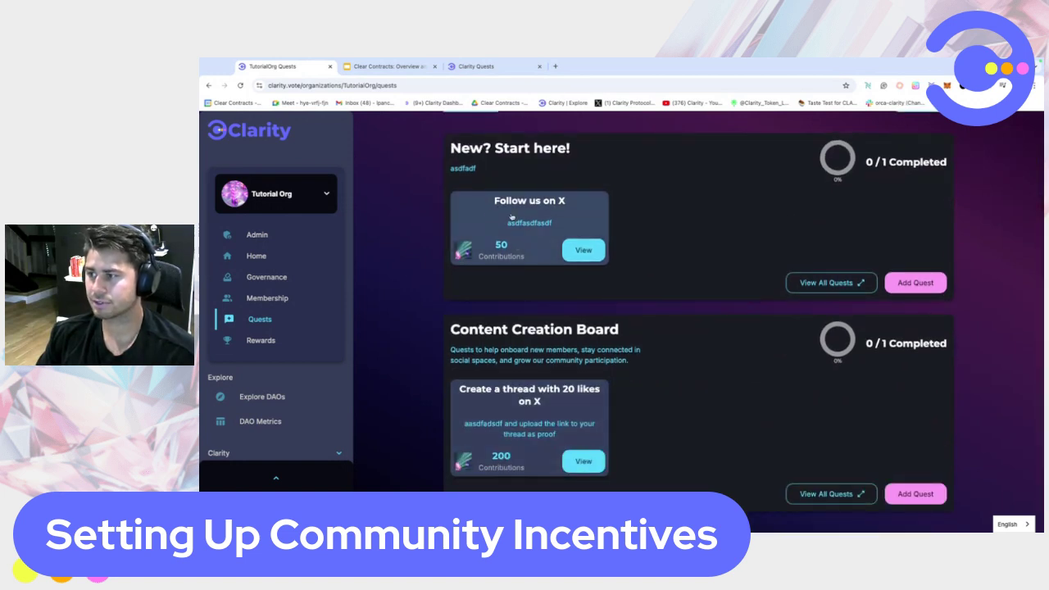
pyautogui.click(263, 341)
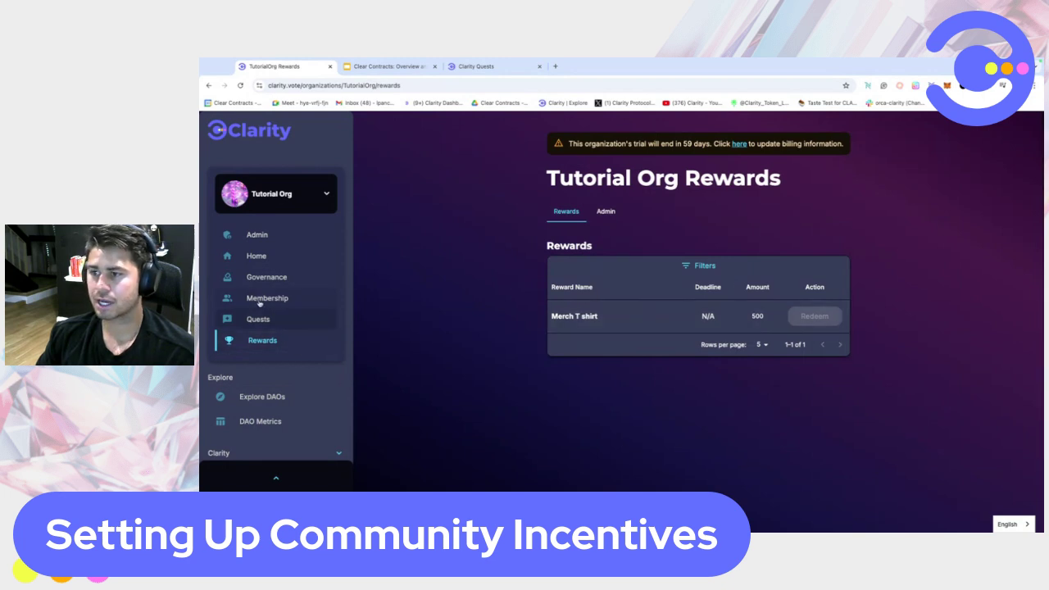
pyautogui.click(266, 277)
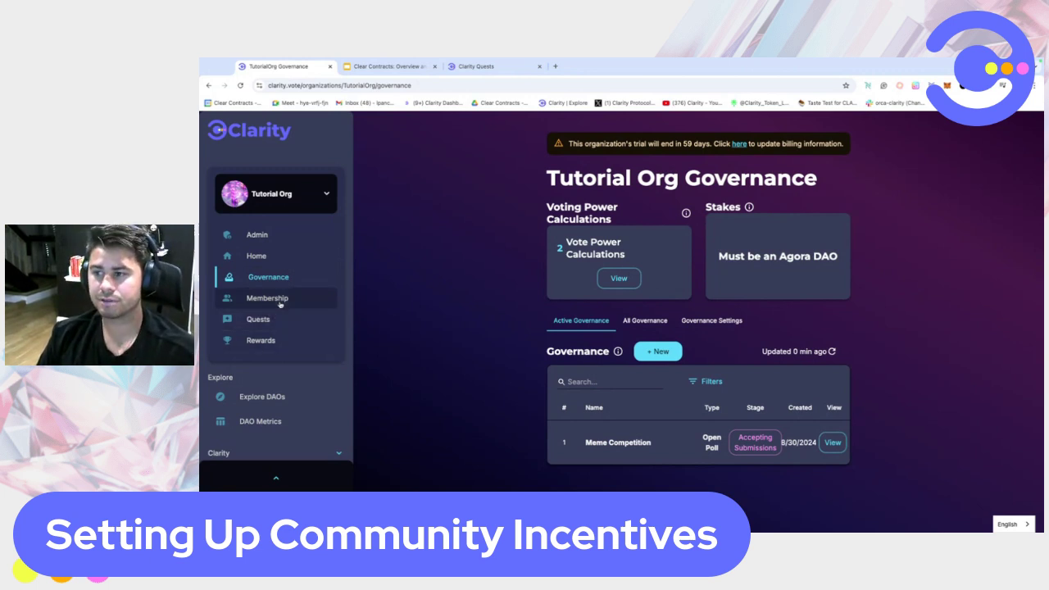
# - Start an active raid board in Quests named "Community Launch Raid" with the description "asdfasdfadf"
pyautogui.click(258, 320)
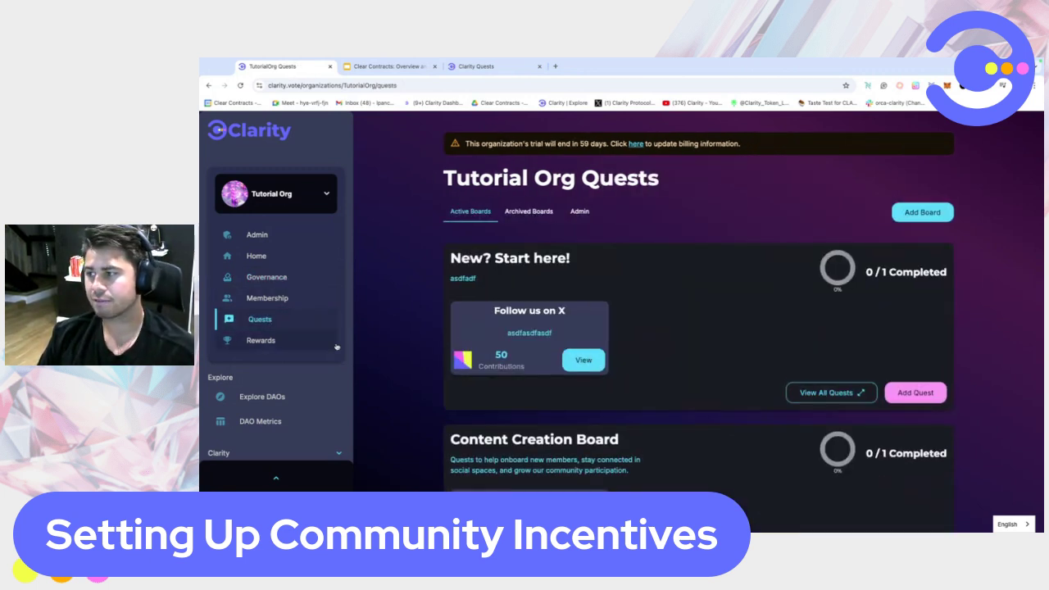
pyautogui.click(916, 214)
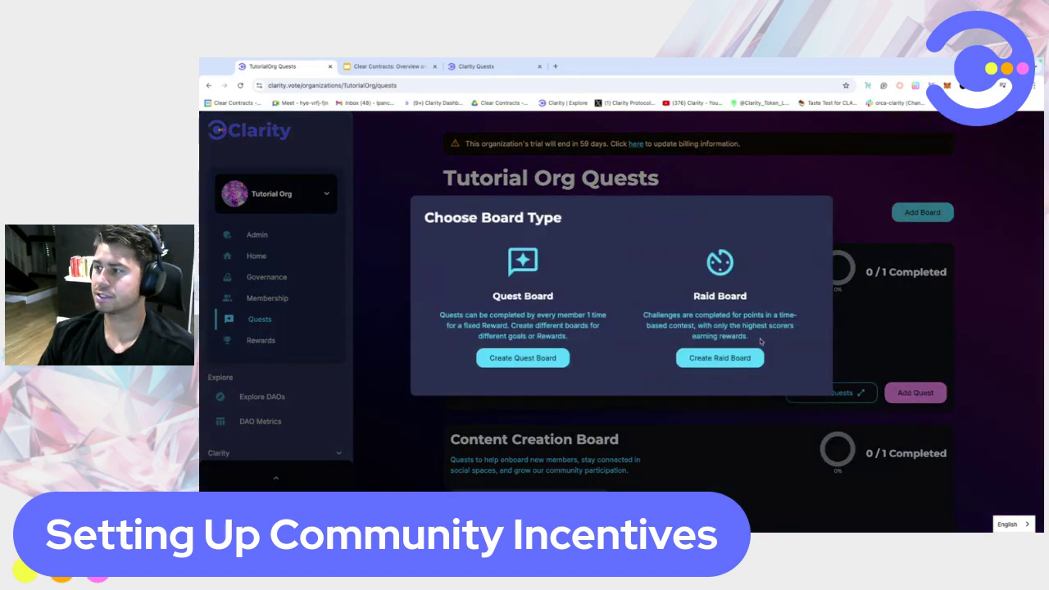
pyautogui.click(714, 358)
pyautogui.click(504, 221)
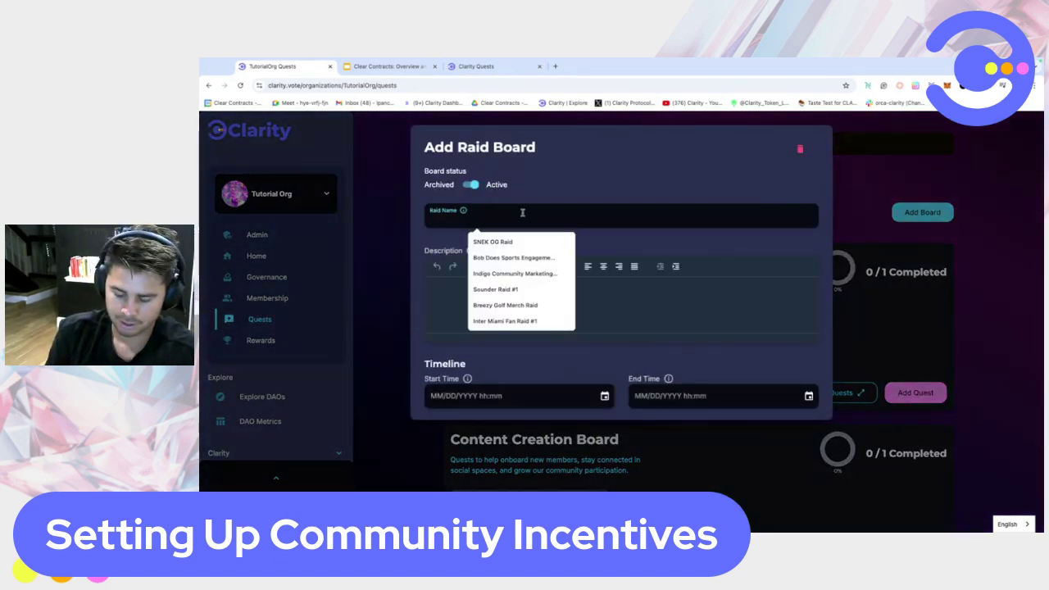
pyautogui.write('Community')
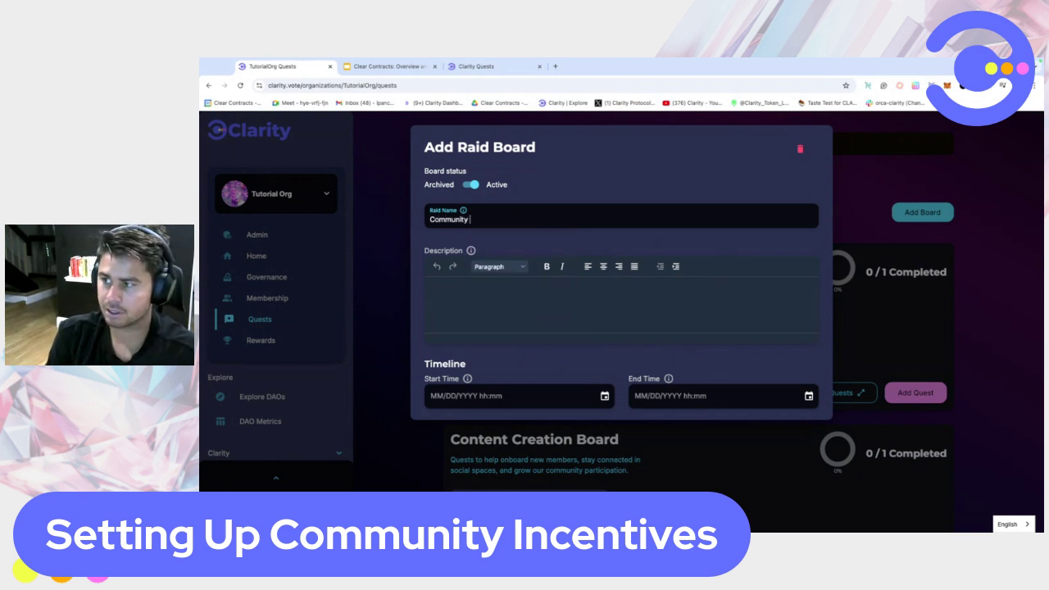
pyautogui.write(' C')
pyautogui.press('BackSpace')
pyautogui.write('Launch Raid')
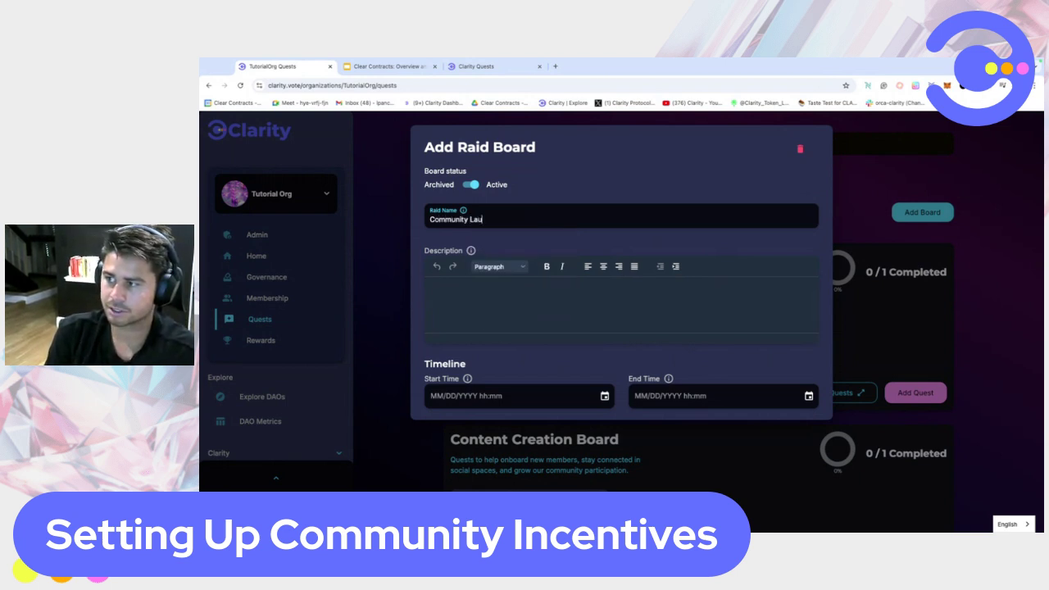
pyautogui.click(462, 288)
pyautogui.write('asdfasdfadf')
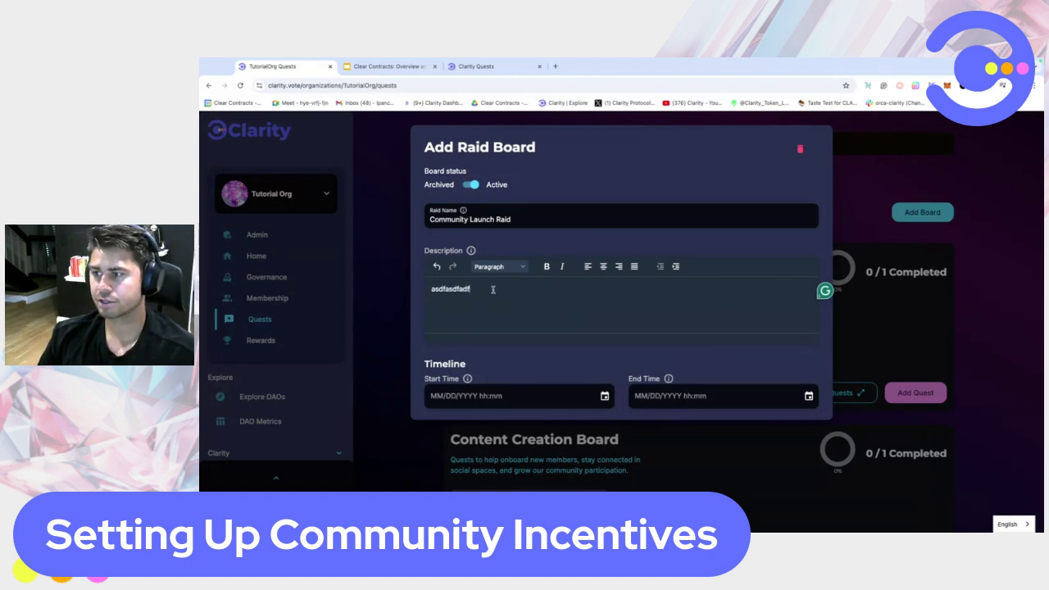
# - Set the raid's timeline to start on 08/30/2024 00:00 and end on 09/06/2024 00:00
pyautogui.scroll(-3, 596, 308)
pyautogui.click(604, 289)
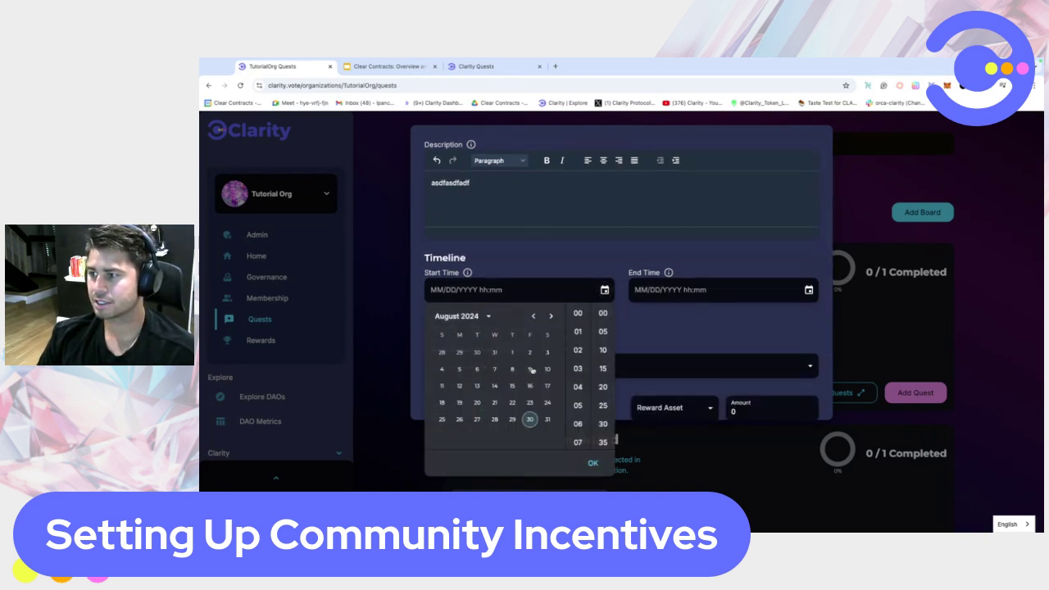
pyautogui.click(530, 419)
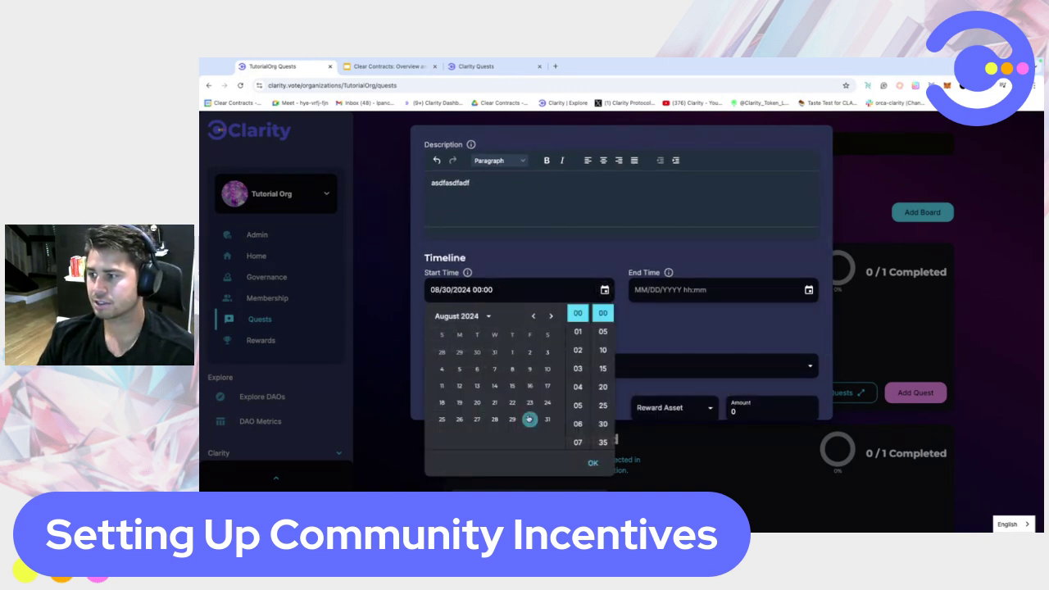
pyautogui.click(809, 290)
pyautogui.click(756, 317)
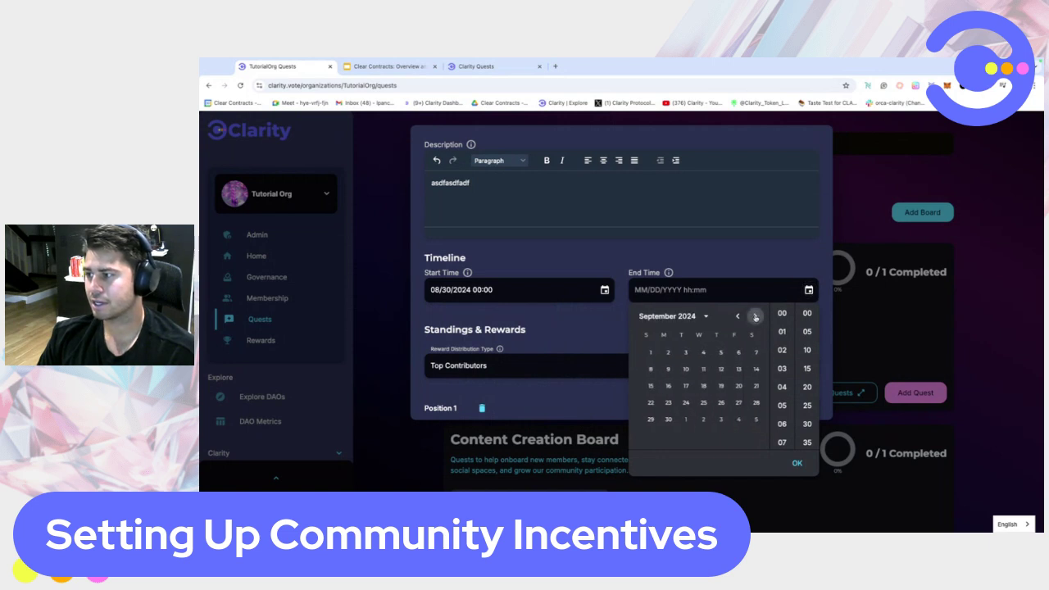
pyautogui.click(733, 352)
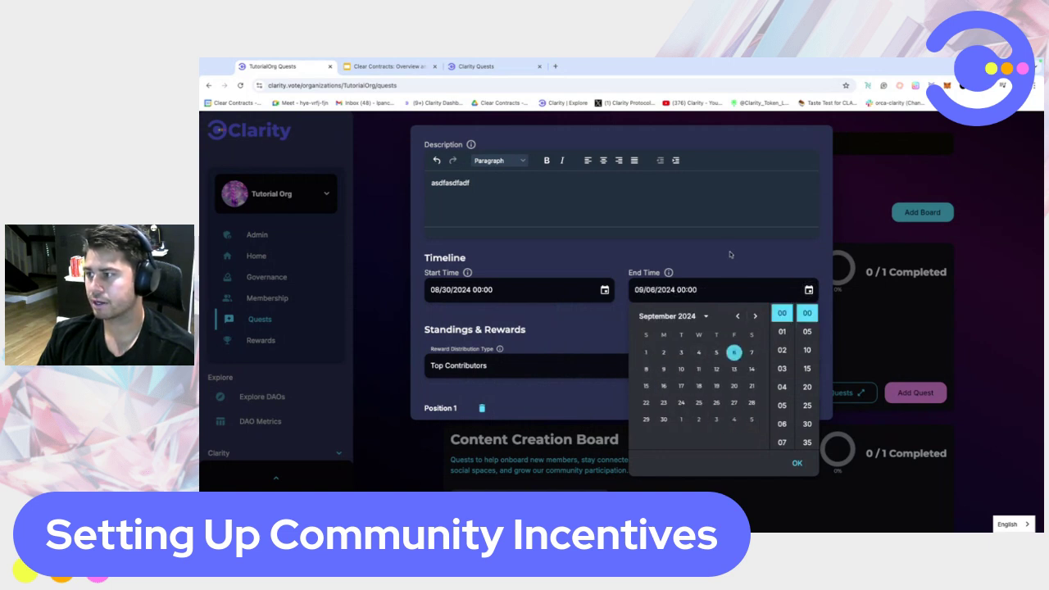
pyautogui.click(579, 324)
# - Distribute rewards to Top Contributors with 5000 Contributions for Position 1, and try to create the raid
pyautogui.scroll(-2, 574, 336)
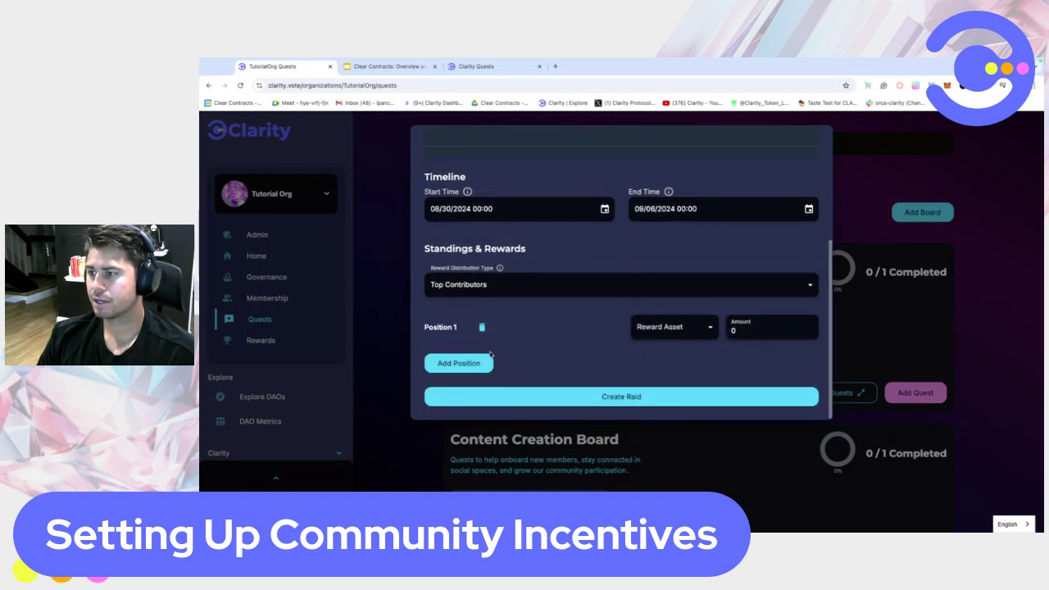
pyautogui.click(464, 285)
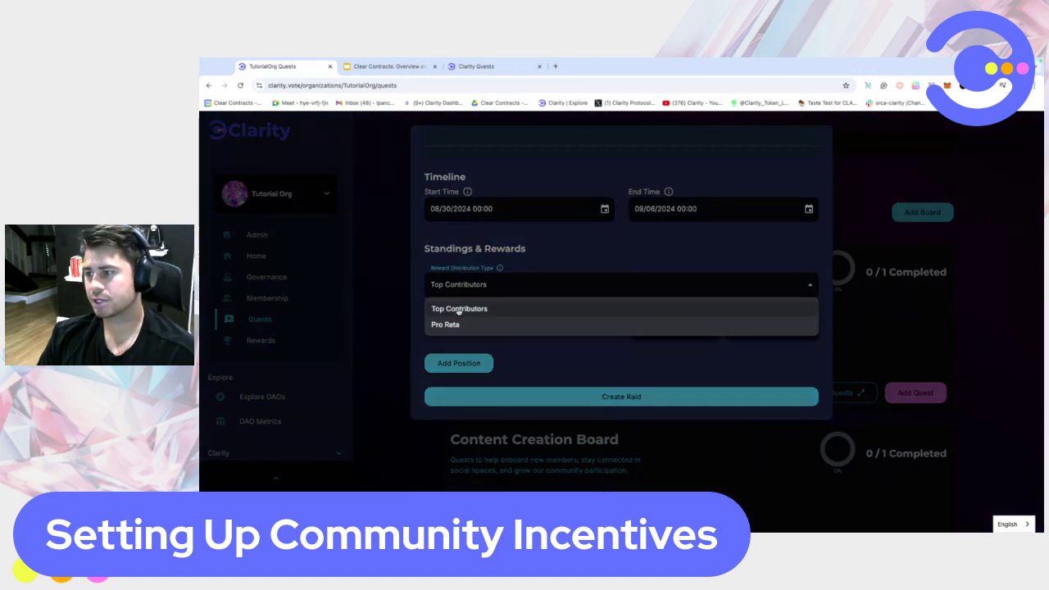
pyautogui.click(458, 309)
pyautogui.click(688, 329)
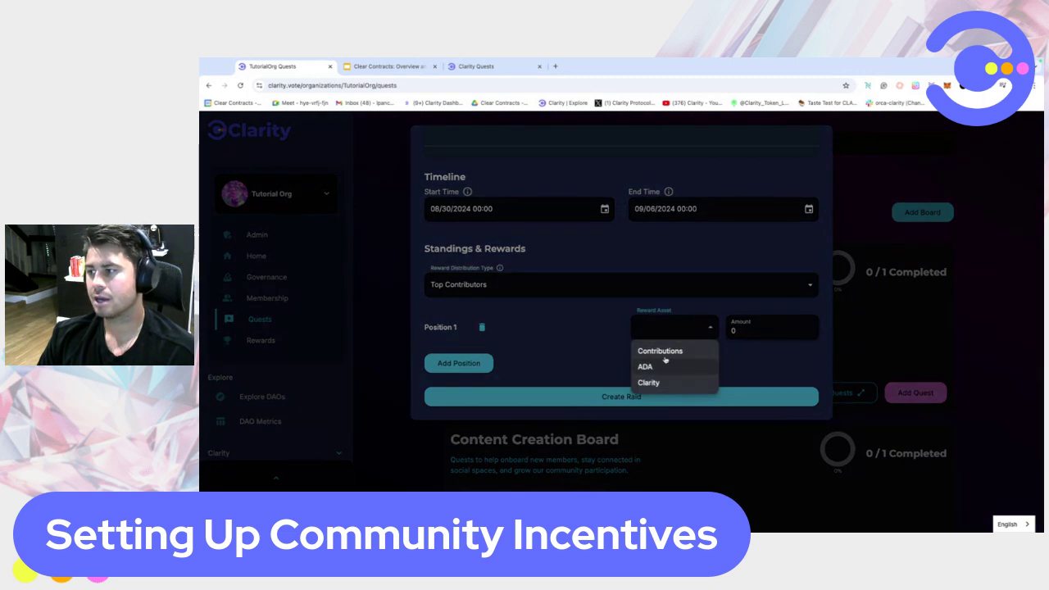
pyautogui.click(664, 351)
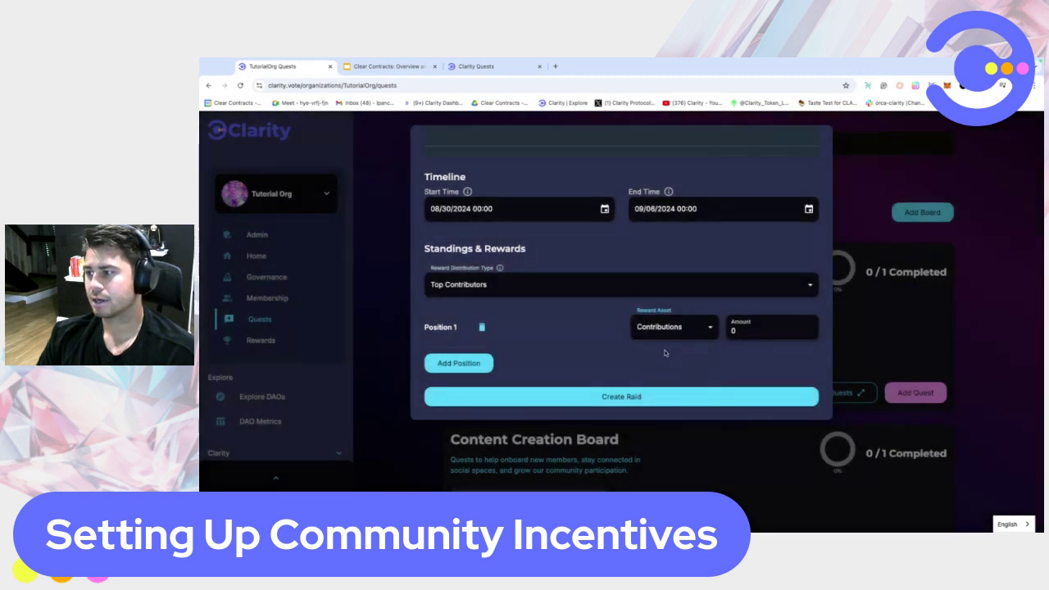
pyautogui.moveTo(766, 330); pyautogui.dragTo(721, 331)
pyautogui.write('5000')
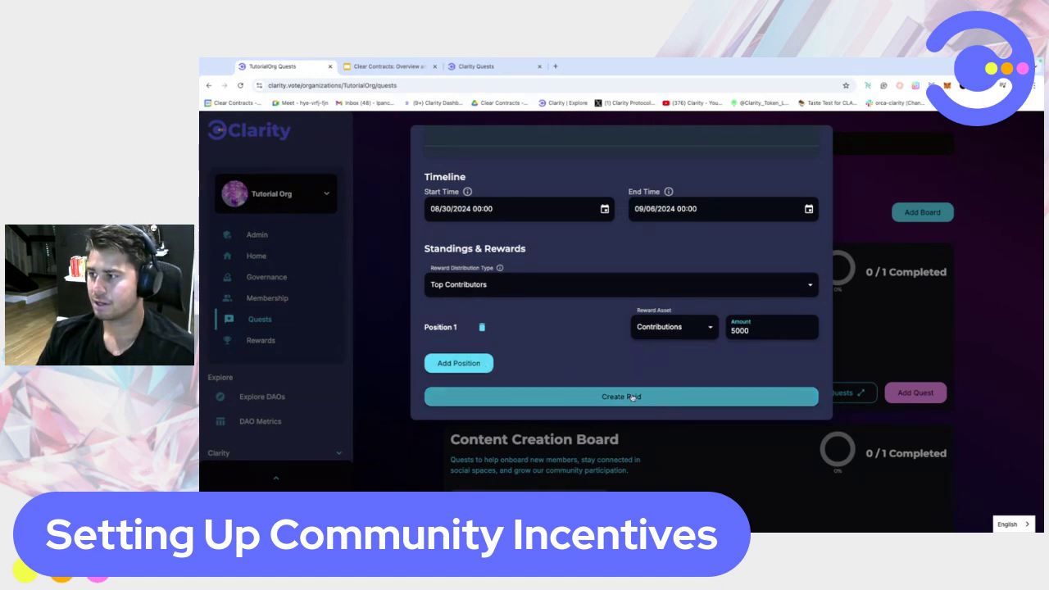
pyautogui.click(674, 333)
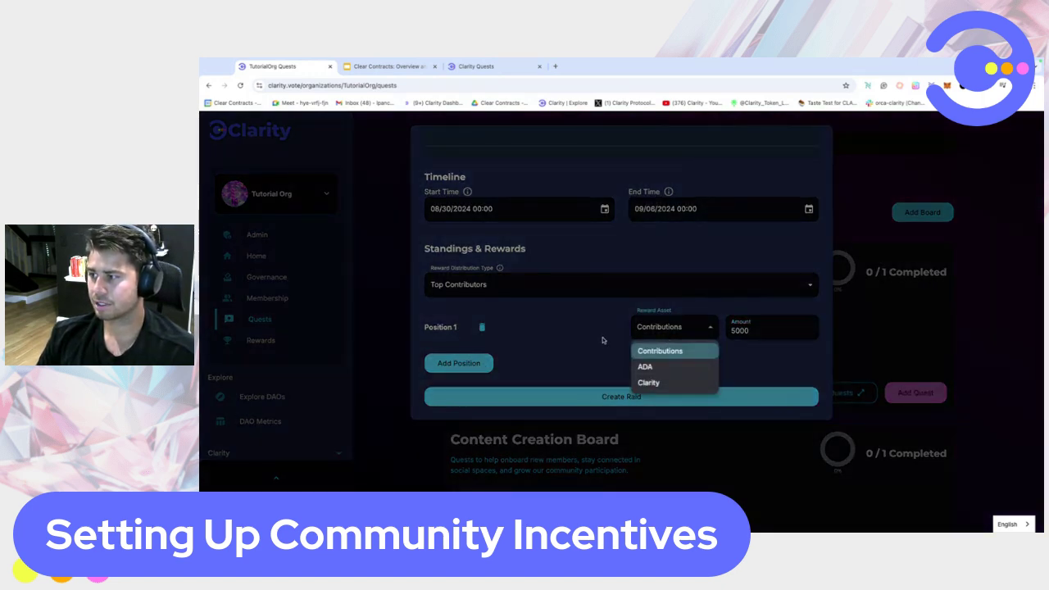
pyautogui.click(603, 340)
pyautogui.click(632, 399)
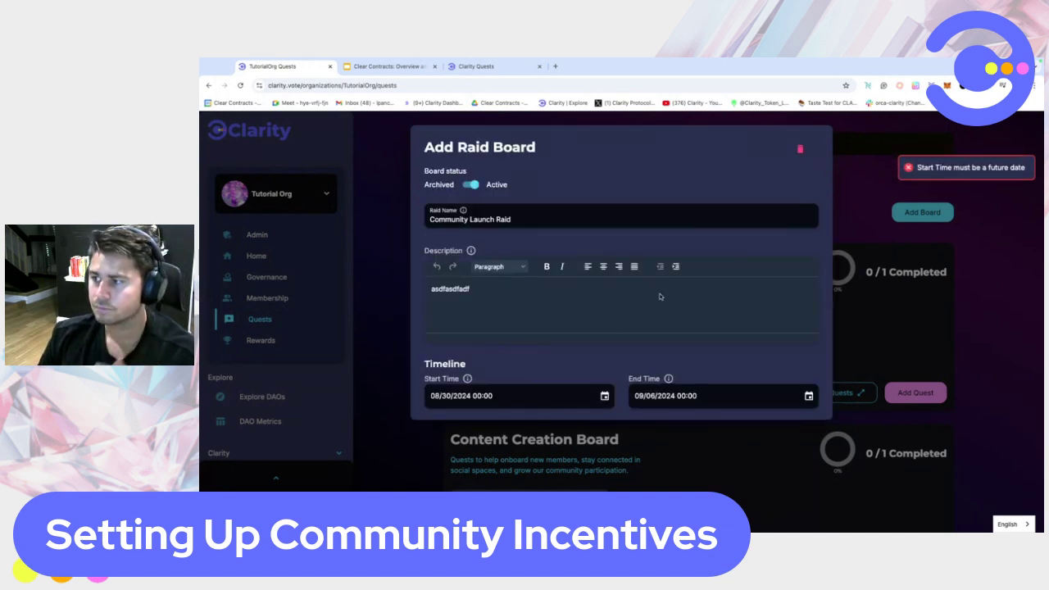
# - Set the raid's start time to 08/30/2024 02:05 and try to create the raid
pyautogui.click(604, 396)
pyautogui.click(577, 221)
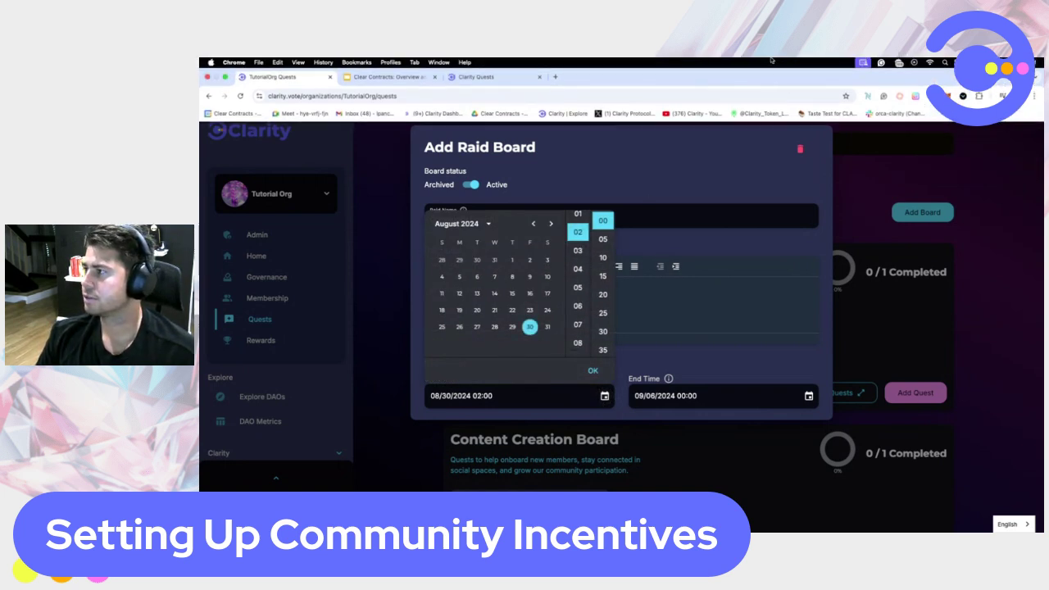
pyautogui.click(604, 240)
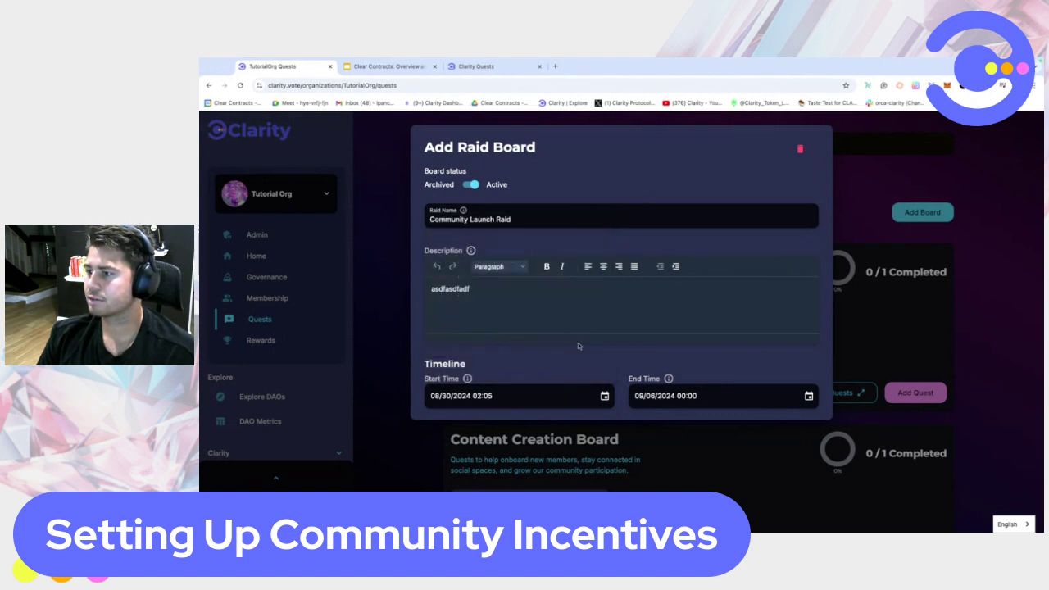
pyautogui.scroll(-3, 648, 381)
pyautogui.click(641, 397)
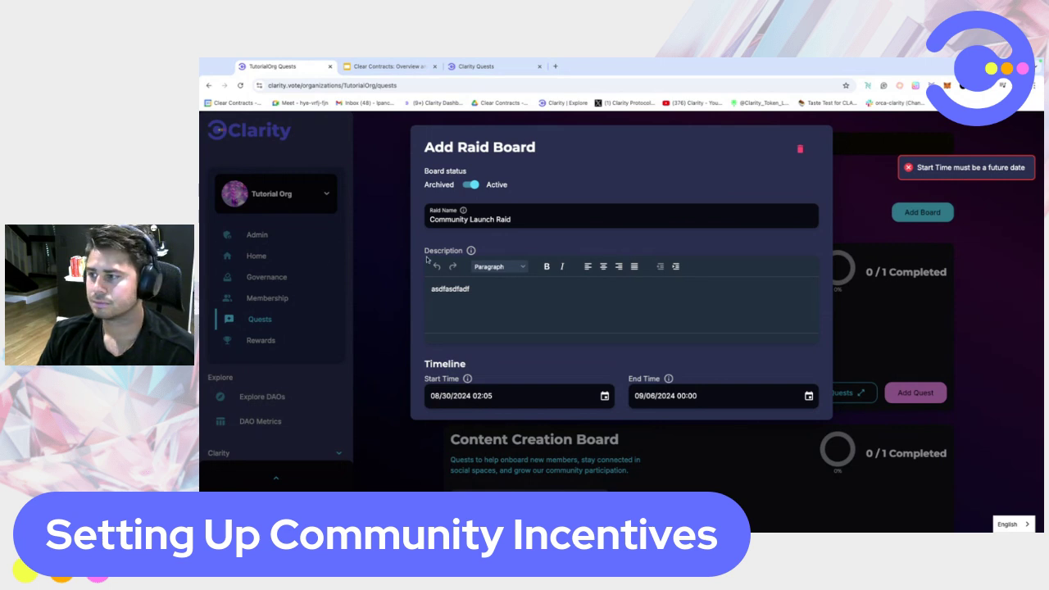
# - Set the raid's start time to 08/30/2024 03:05, try to create the raid again, and dismiss the raid board form
pyautogui.click(604, 395)
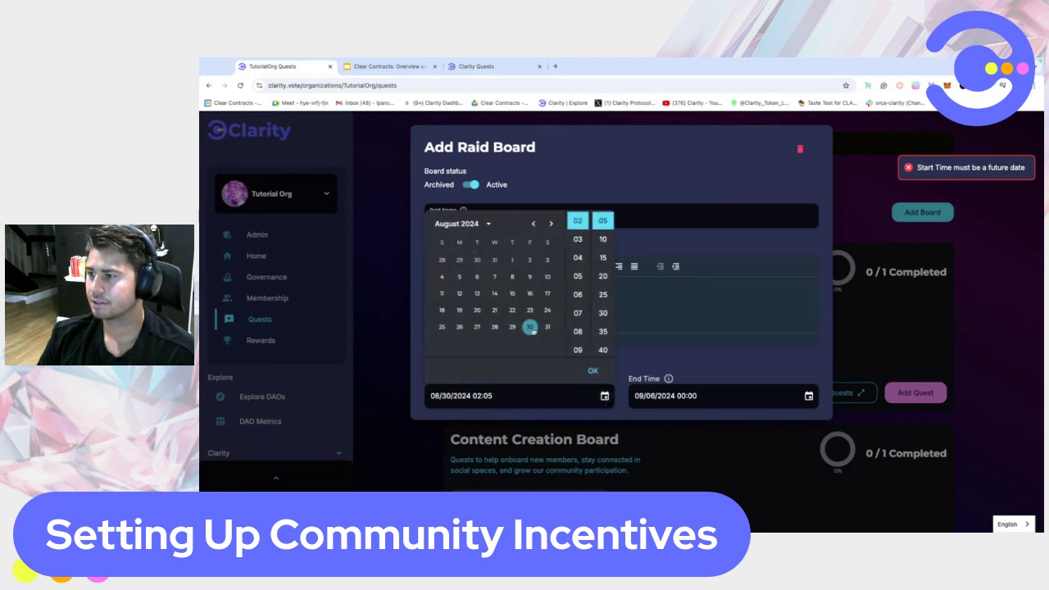
pyautogui.click(577, 239)
pyautogui.click(716, 368)
pyautogui.scroll(-4, 655, 377)
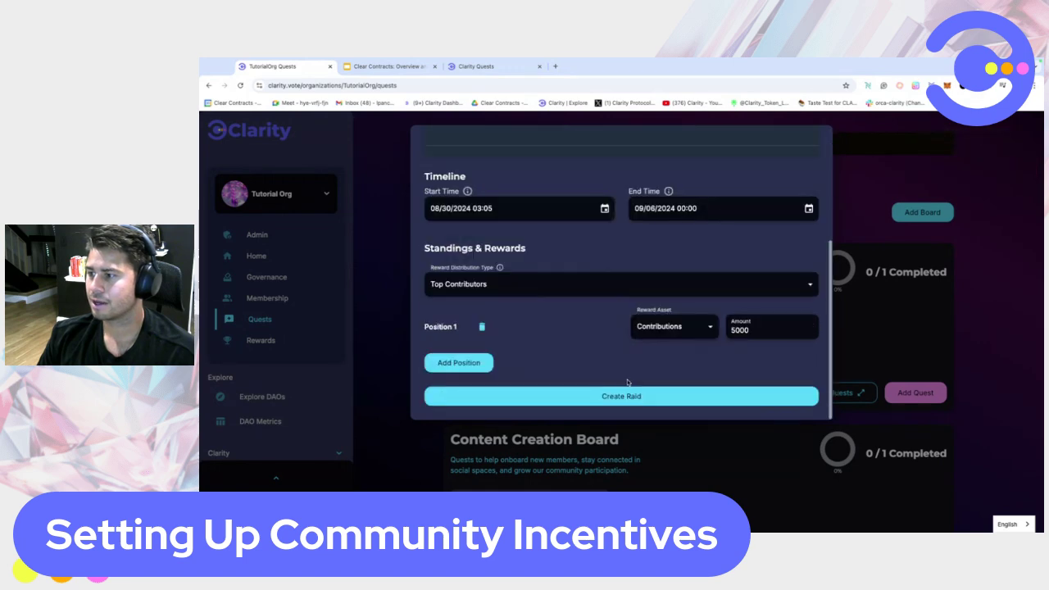
pyautogui.click(621, 396)
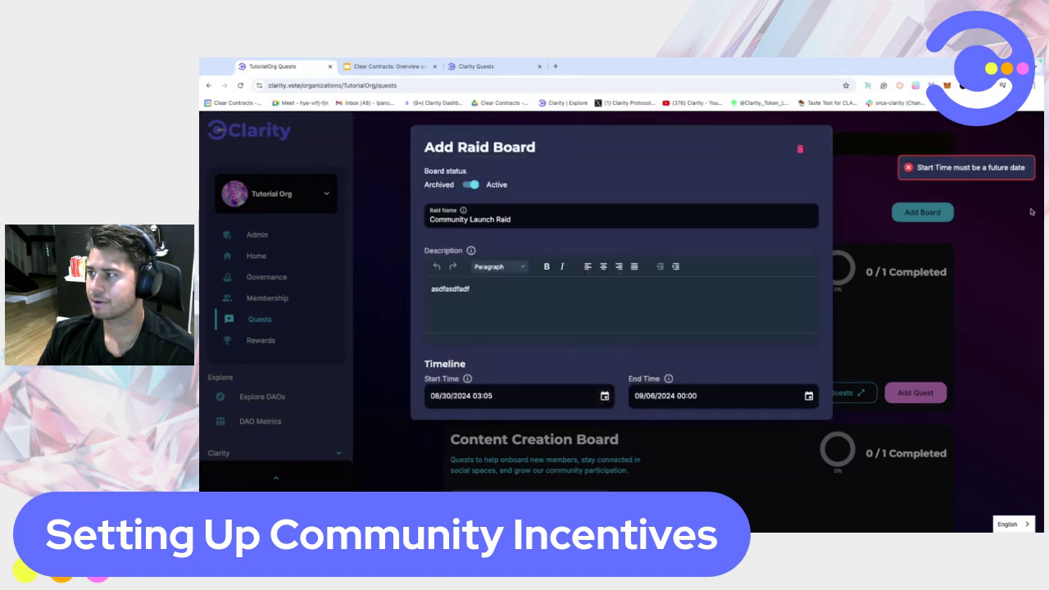
pyautogui.click(995, 263)
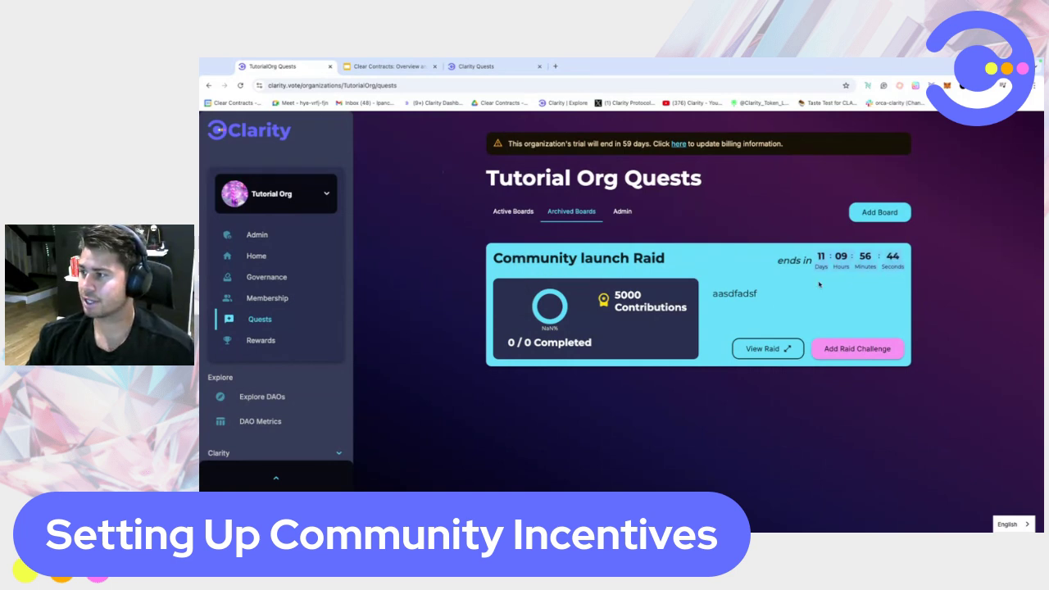
# - View the archived Community launch Raid to examine its objective, reward, standings and challenges, and return to the quests overview
pyautogui.click(763, 348)
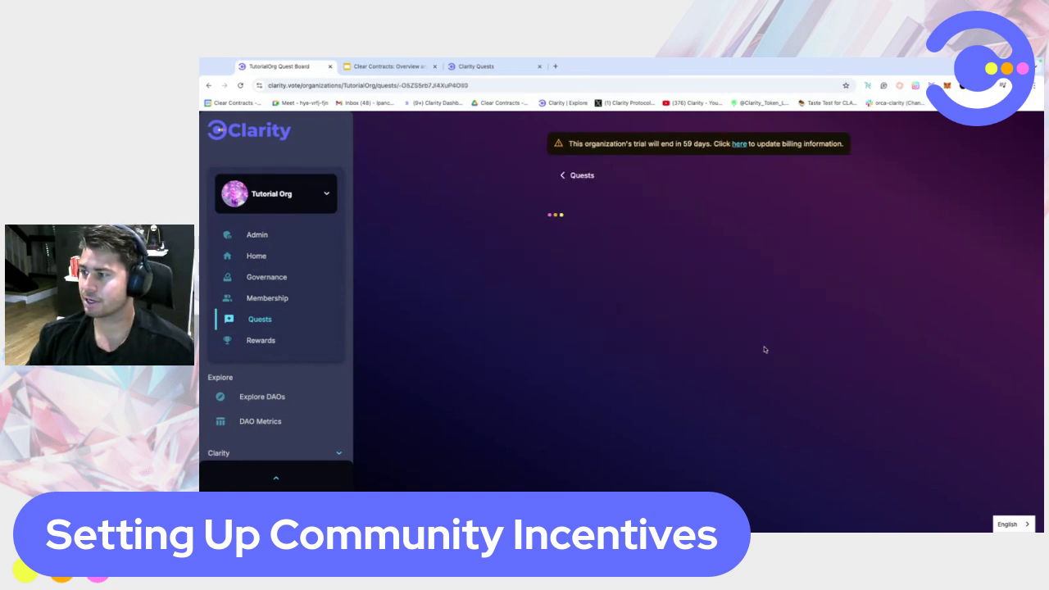
pyautogui.moveTo(607, 276); pyautogui.dragTo(439, 324)
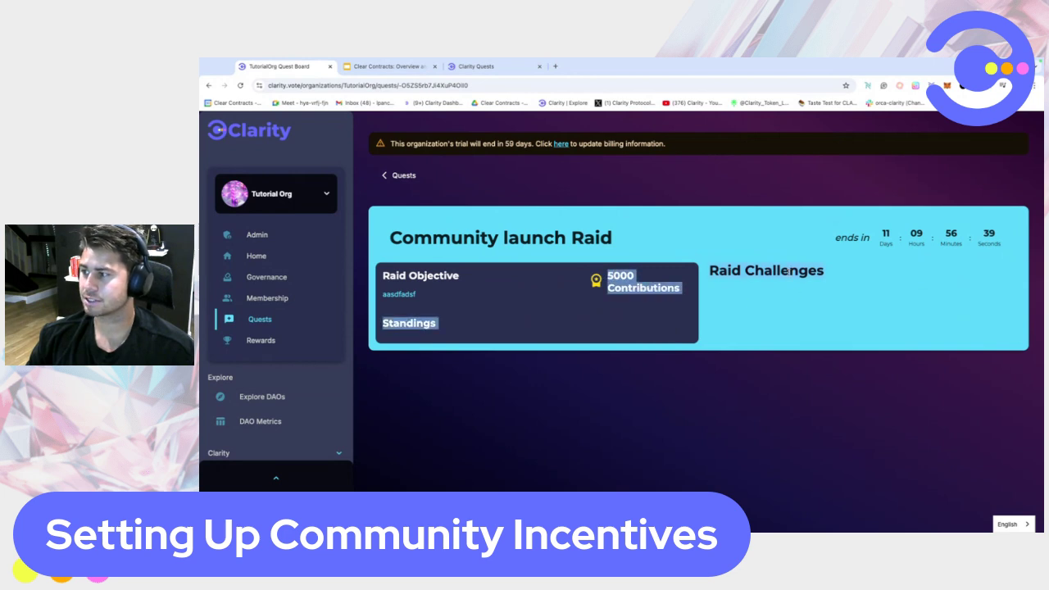
pyautogui.click(759, 324)
pyautogui.click(401, 175)
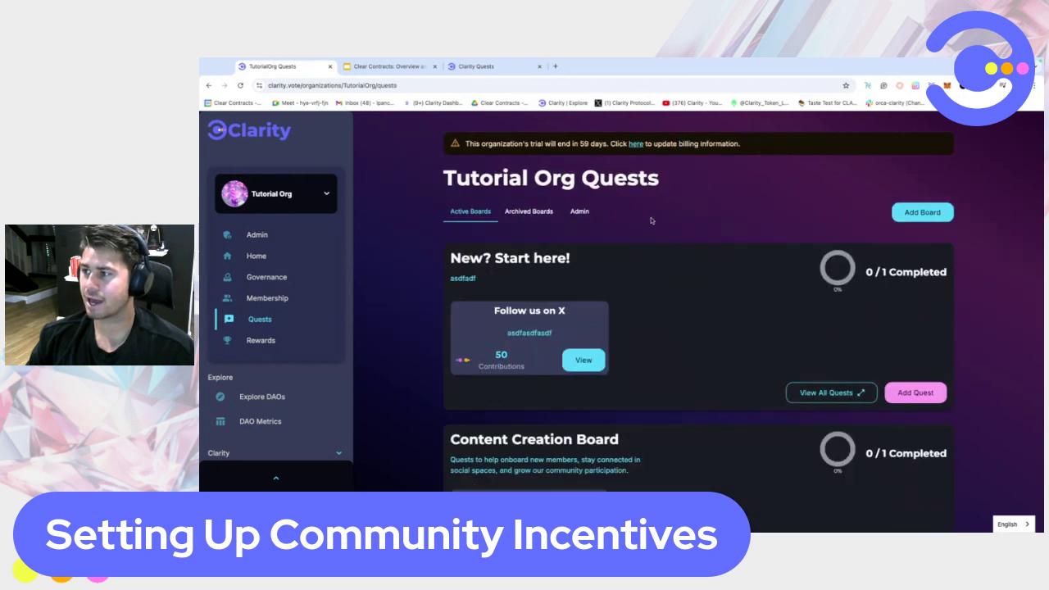
# - Examine the blank raid challenge form for the archived Community launch Raid in quest administration, and close it without adding a challenge
pyautogui.click(581, 211)
pyautogui.scroll(-4, 726, 399)
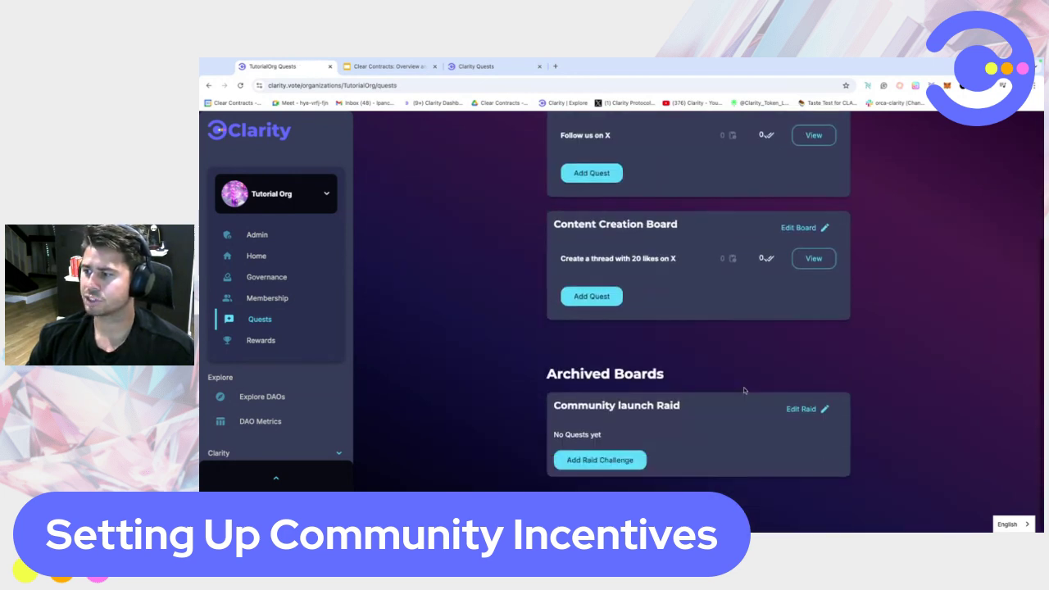
pyautogui.click(585, 470)
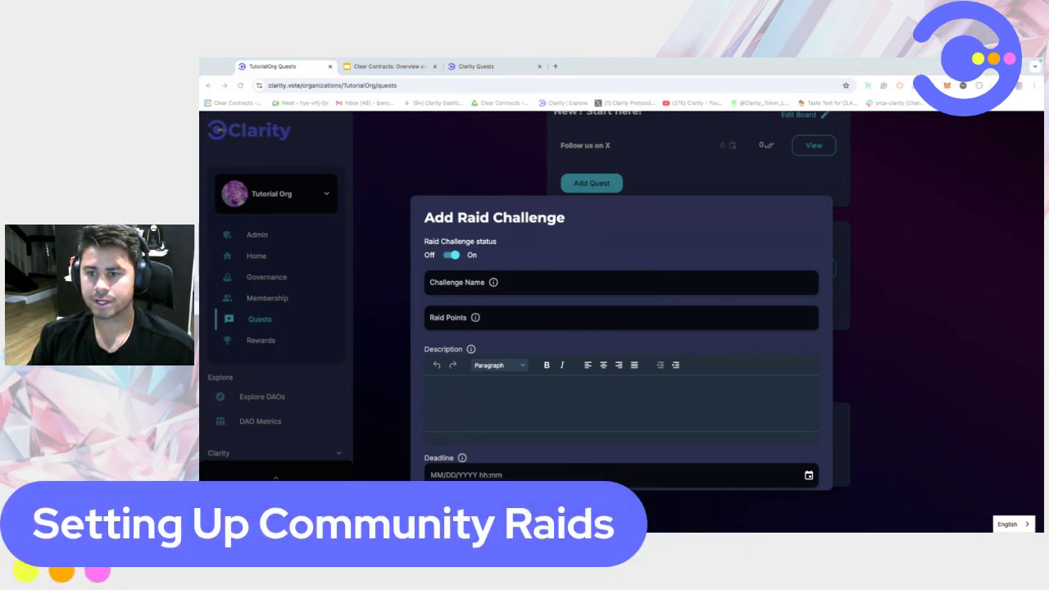
pyautogui.click(394, 185)
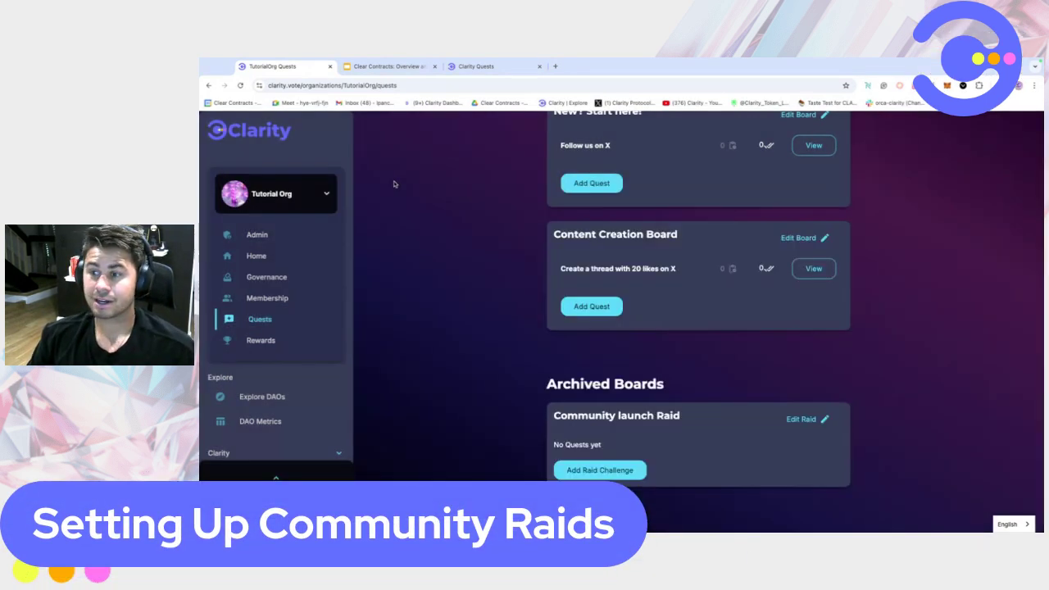